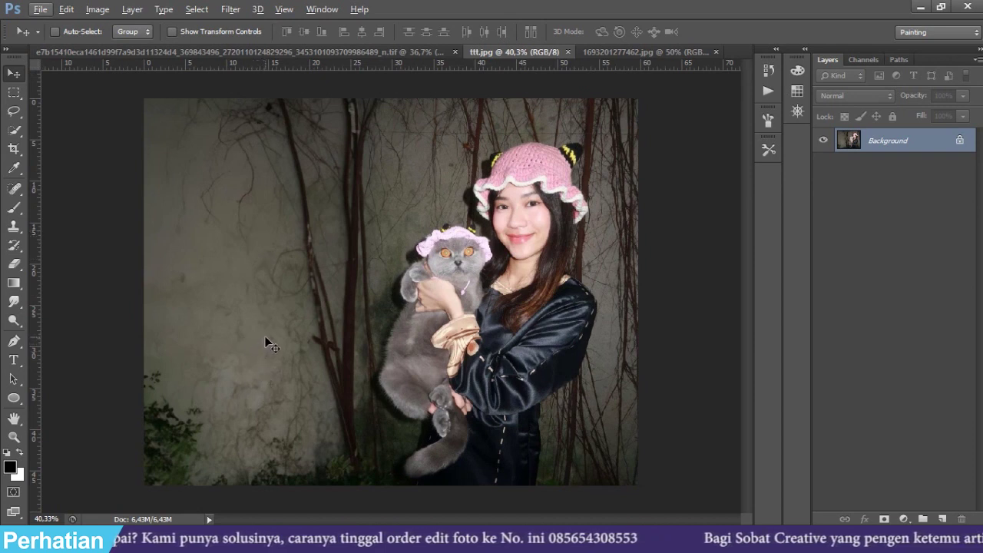
Step: Examine the photo of the man holding a cat in 1693201277462.jpg and compare it with ttt.jpg
left_click(607, 52)
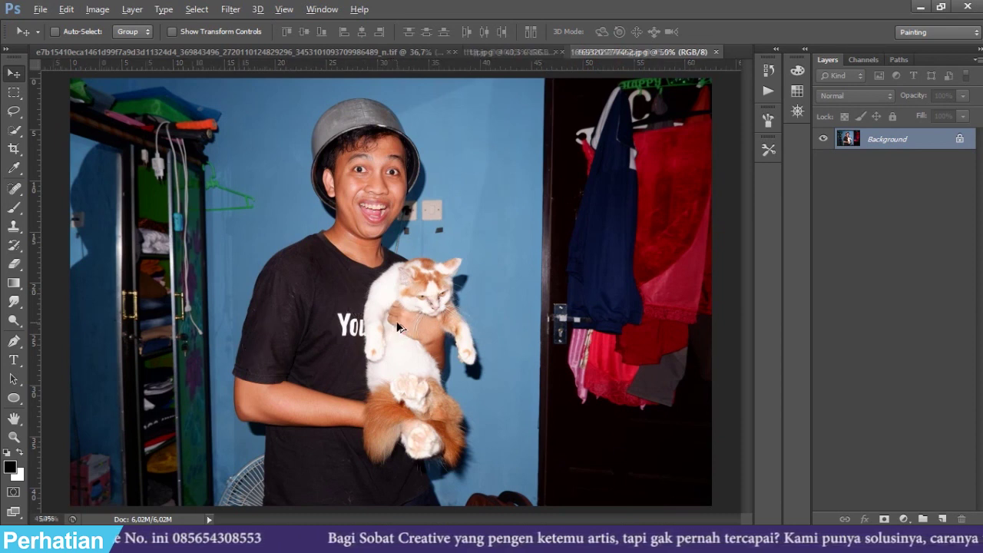
scroll(399, 336, "down", 2)
scroll(398, 330, "up", 3)
scroll(398, 326, "up", 1)
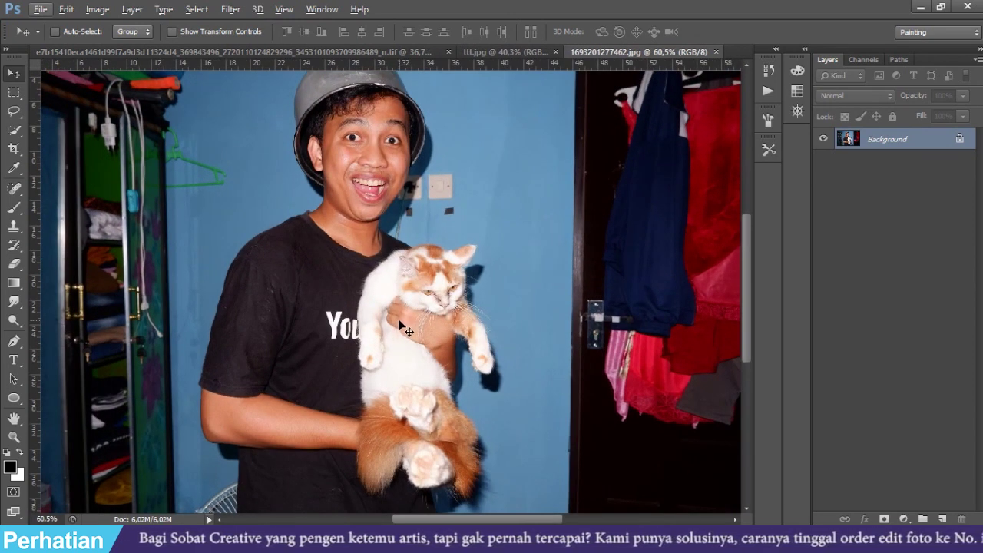
scroll(405, 328, "up", 1)
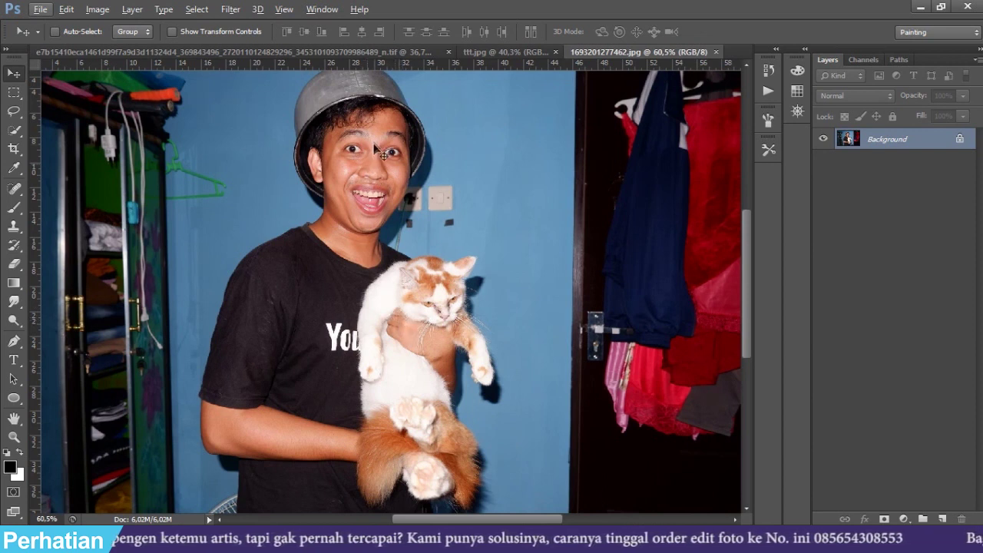
scroll(330, 214, "up", 3)
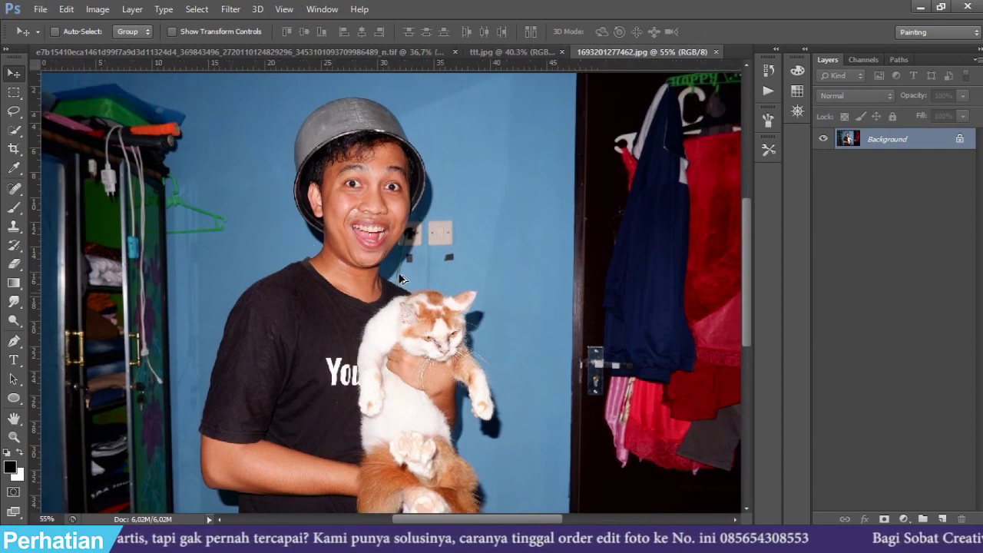
scroll(399, 278, "down", 1)
scroll(399, 274, "down", 1)
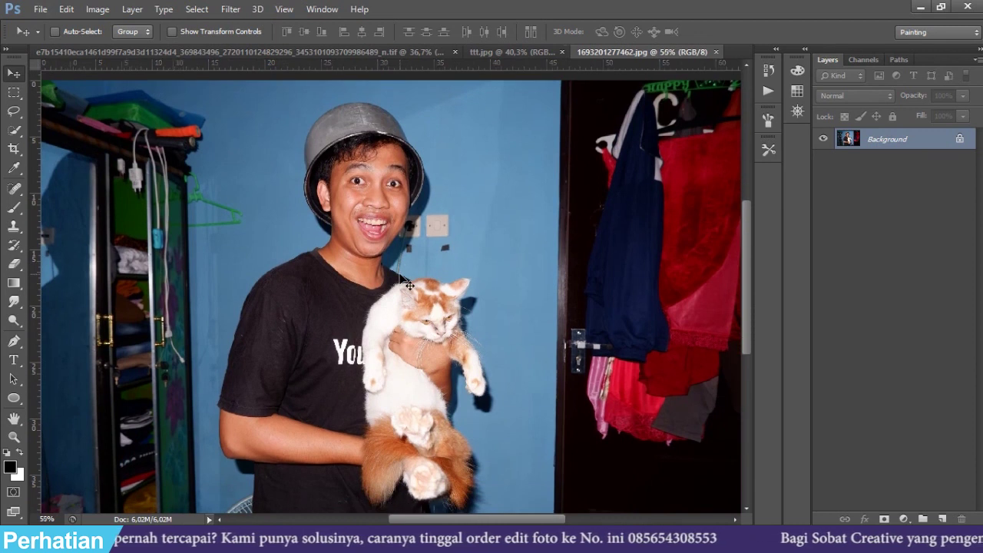
scroll(399, 274, "down", 1)
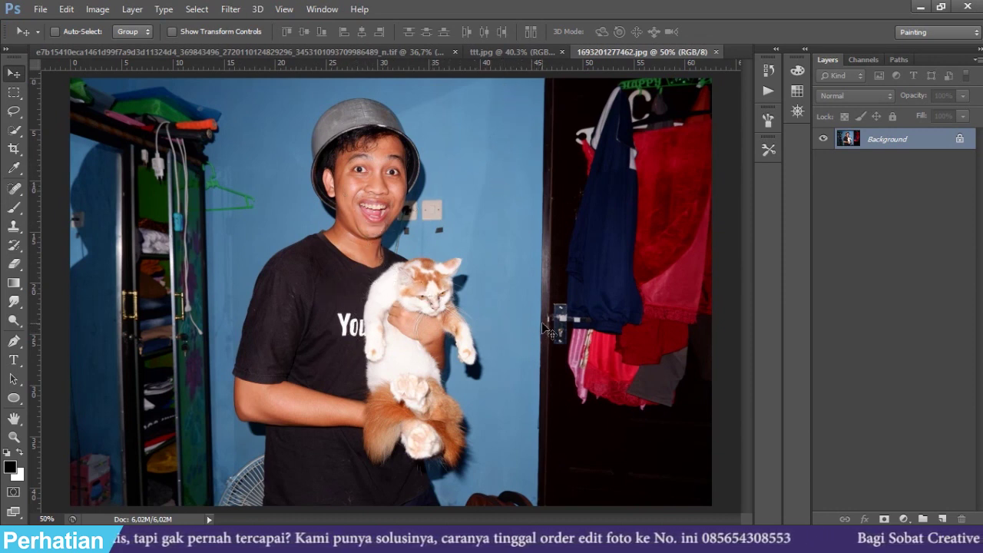
left_click(503, 51)
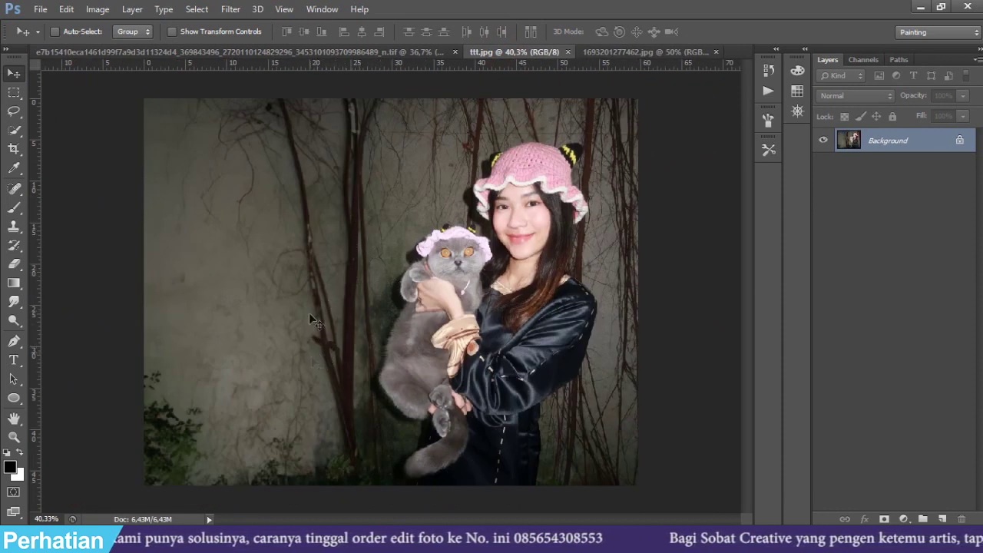
Step: Select the man with the metal bowl hat and his cat in 1693201277462.jpg with the Quick Selection tool
left_click(643, 52)
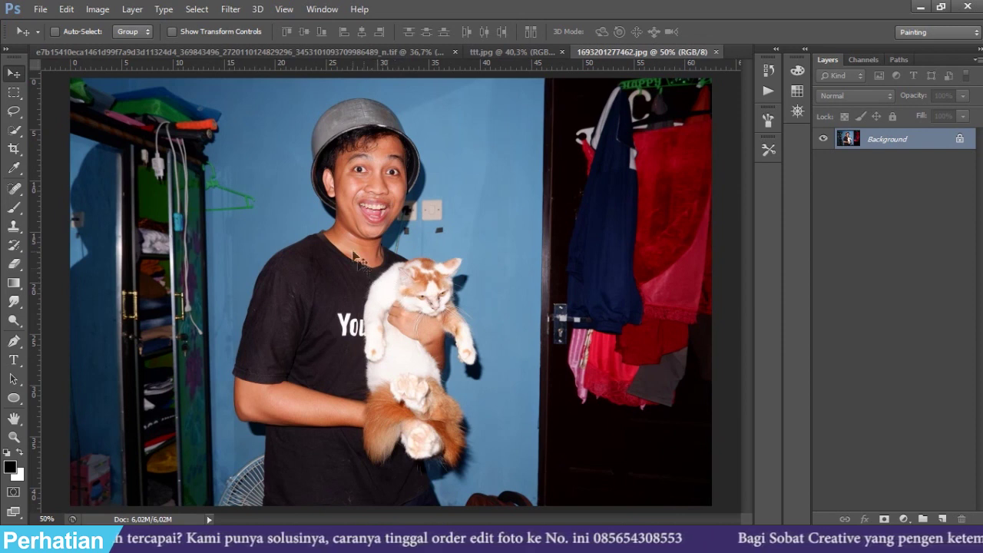
key("w")
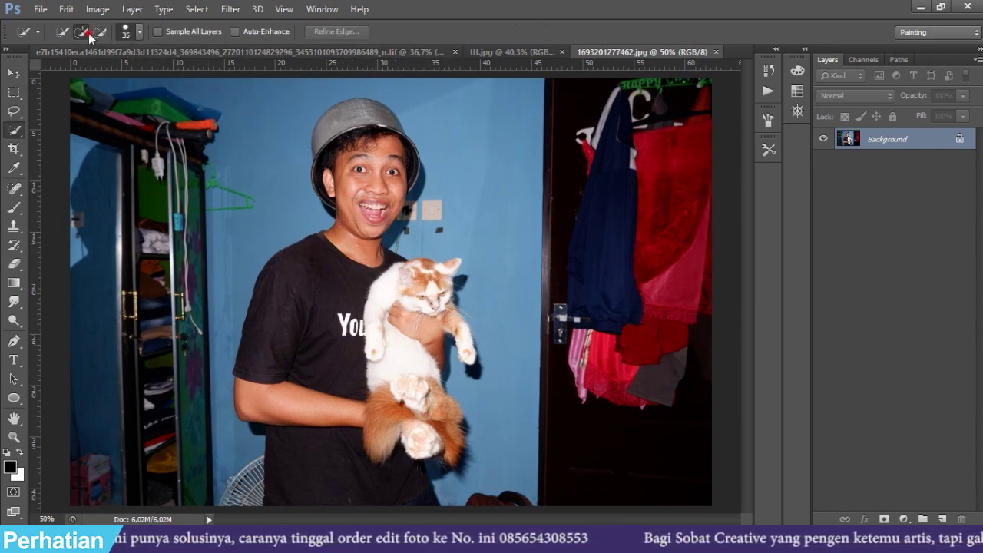
scroll(372, 165, "up", 1)
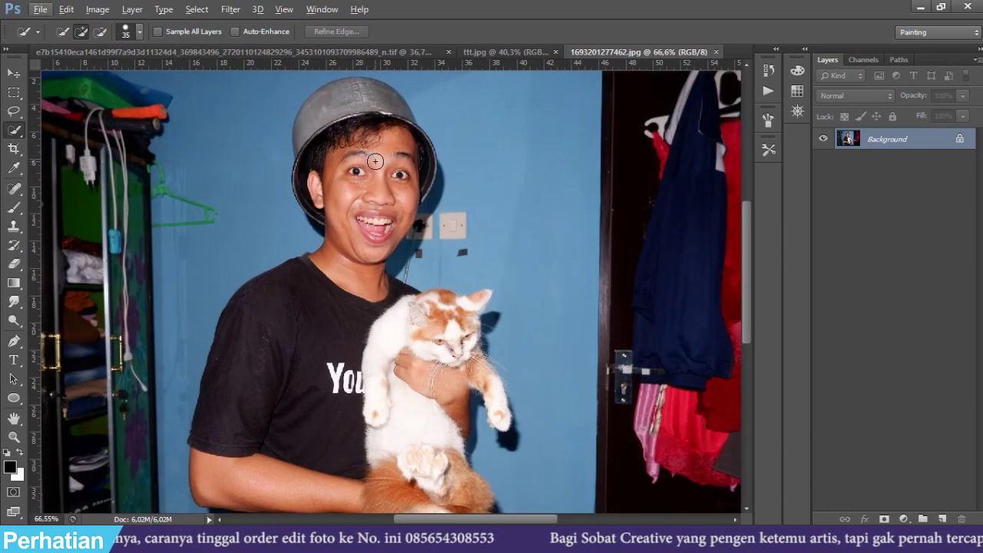
mouse_move(352, 117)
left_mouse_down()
mouse_move(346, 396)
mouse_move(351, 176)
mouse_move(316, 199)
left_mouse_up()
scroll(383, 302, "down", 1)
mouse_move(397, 307)
left_mouse_down()
mouse_move(449, 294)
mouse_move(442, 376)
left_mouse_up()
scroll(442, 376, "down", 1)
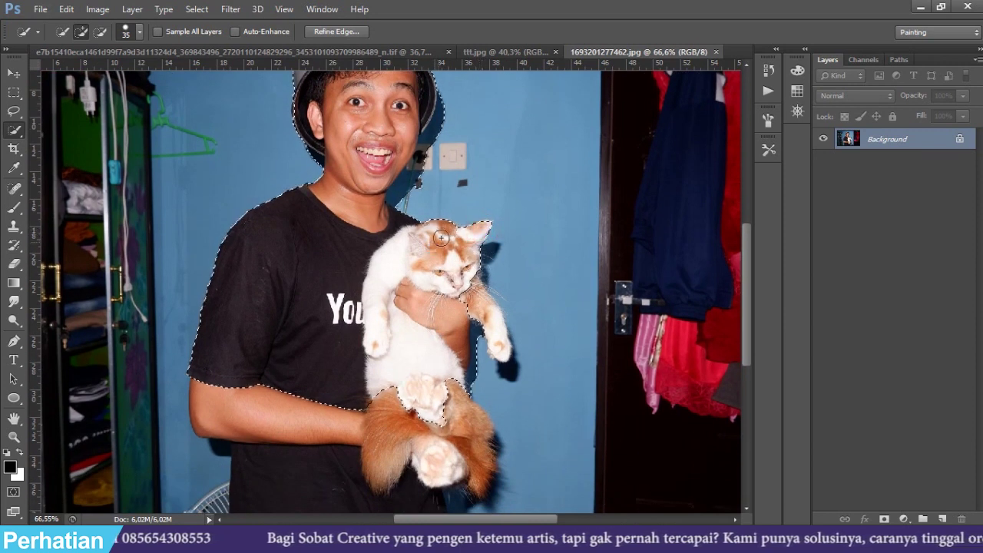
mouse_move(493, 343)
left_mouse_down()
mouse_move(501, 363)
mouse_move(455, 392)
mouse_move(438, 425)
left_mouse_up()
scroll(503, 370, "down", 2)
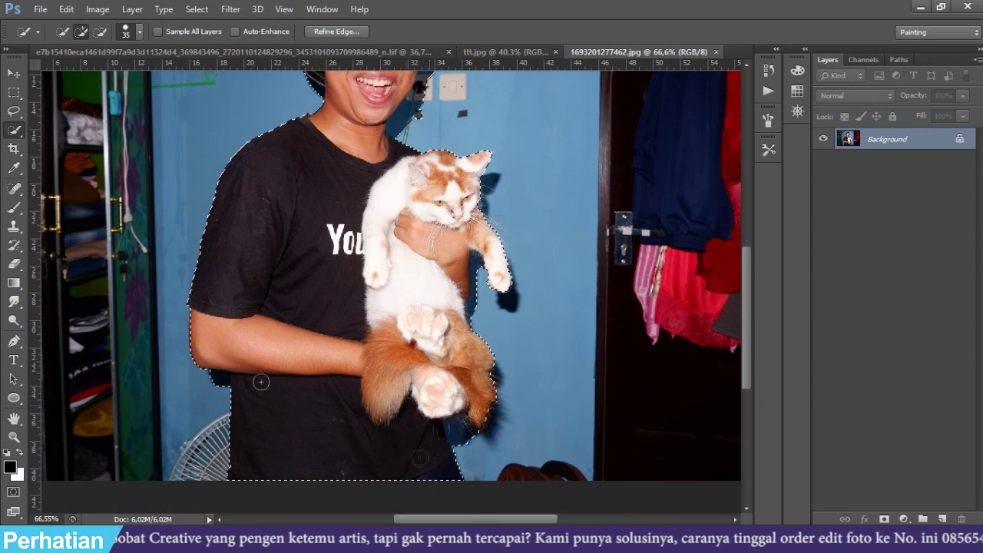
scroll(294, 356, "down", 2)
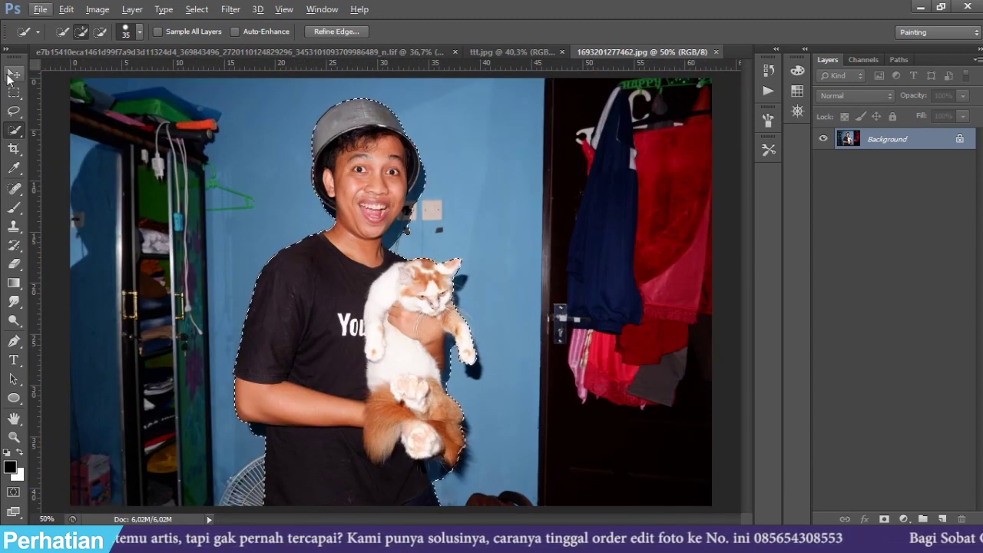
Step: Move the selected man and cat into ttt.jpg, placing them to the left of the woman
key("v")
left_click_drag(344, 311, 348, 54)
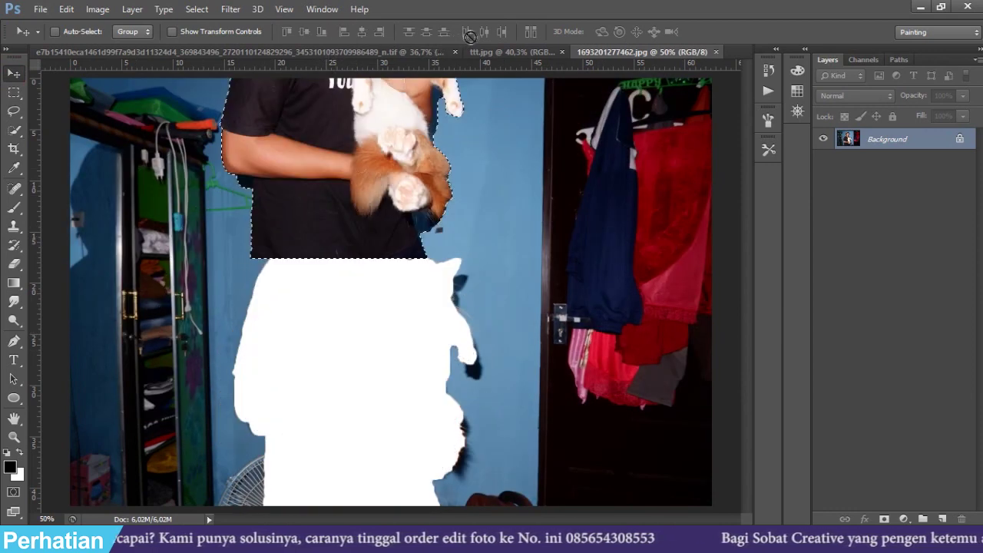
left_click_drag(480, 53, 280, 384)
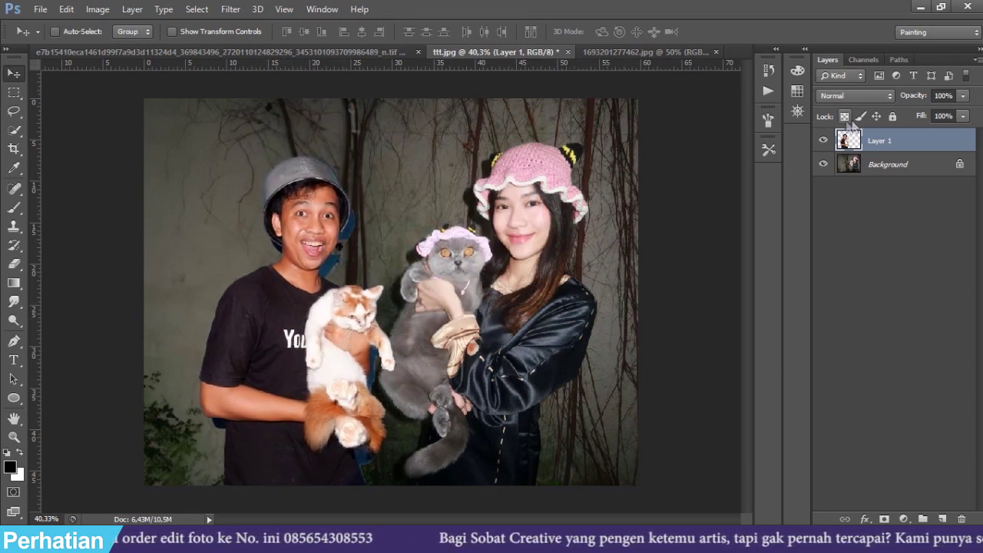
Step: Rename the pasted man-and-cat layer as saya
double_click(882, 141)
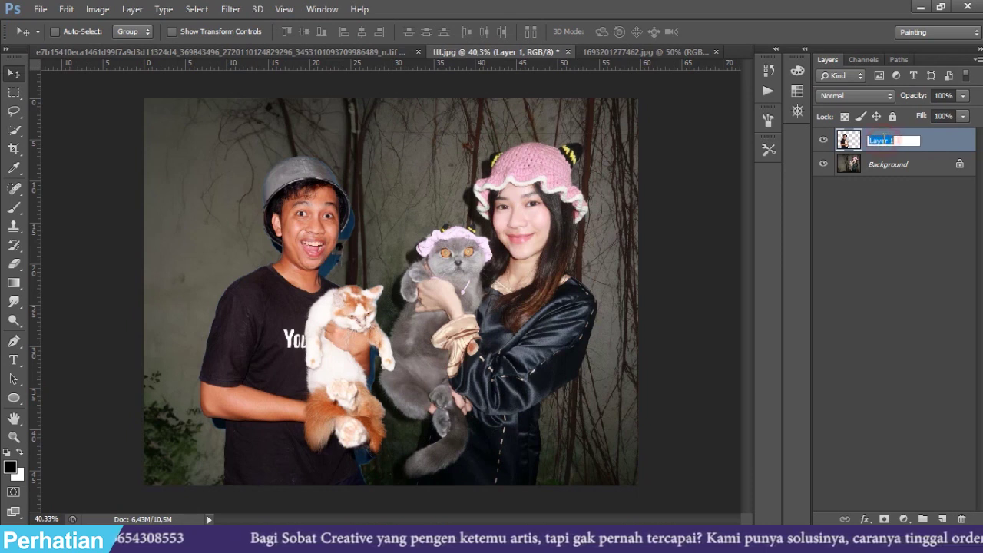
key("BackSpace")
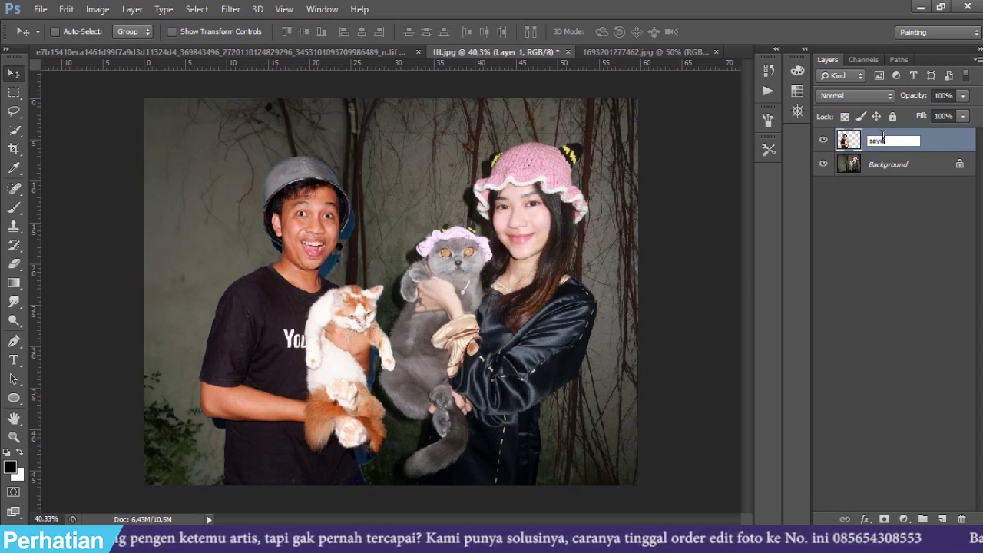
key("Return")
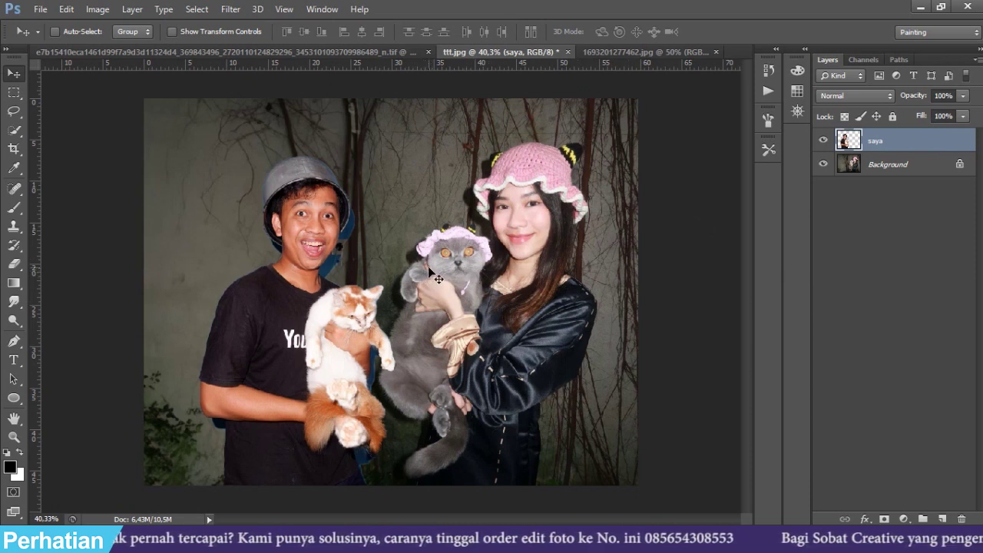
Step: Resize the saya layer slightly with Free Transform and apply it without flipping
key("ctrl+t")
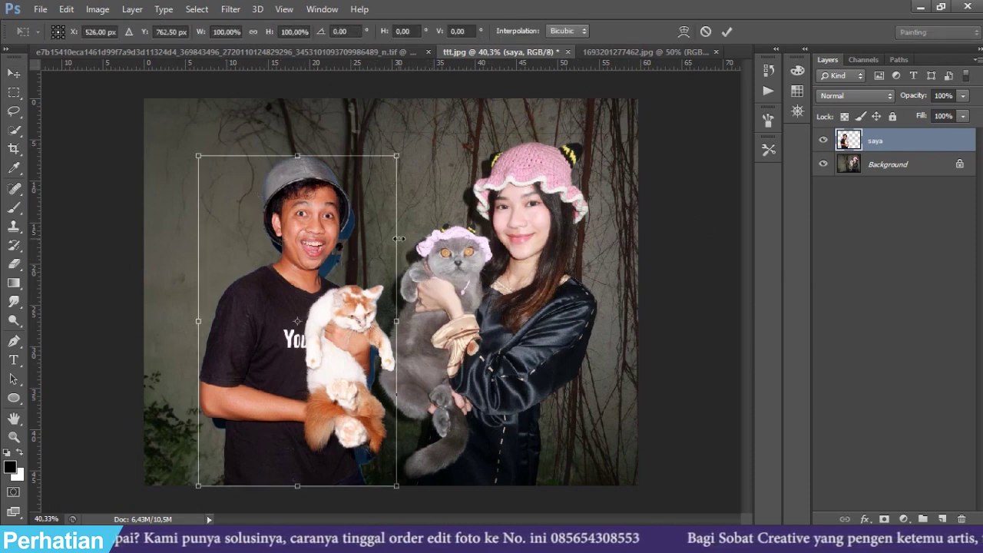
left_click(66, 9)
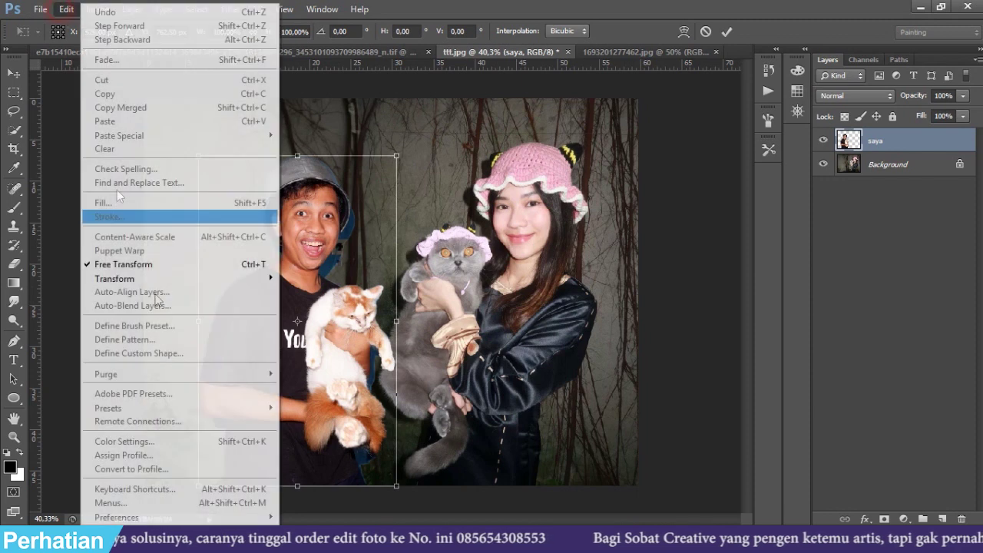
mouse_move(175, 280)
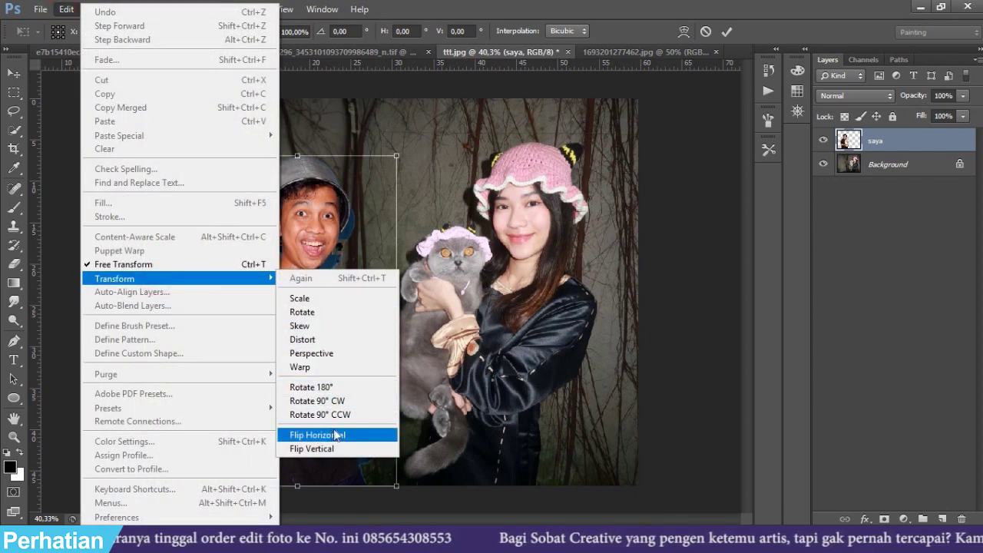
key("Escape")
key("Escape")
left_click_drag(197, 156, 193, 158)
key("Return")
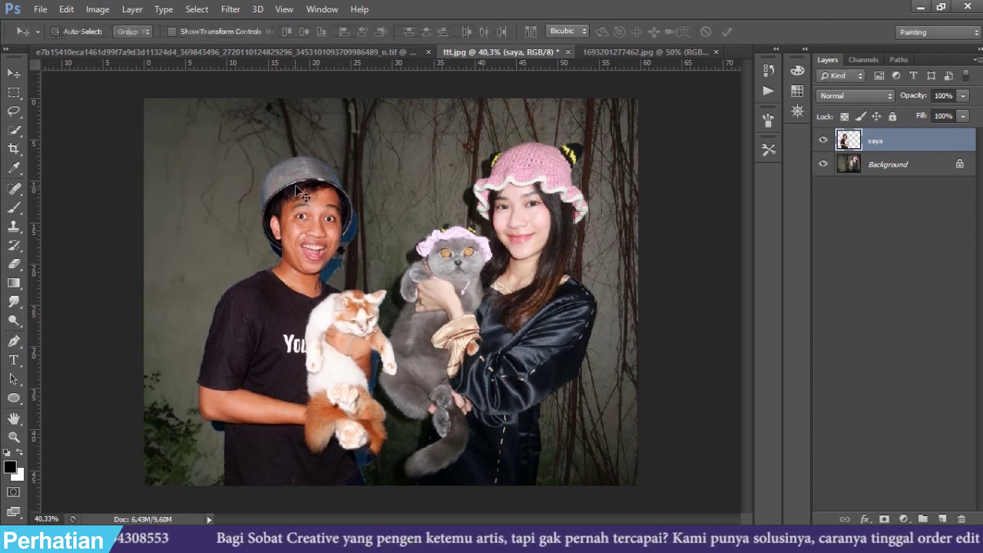
Step: Enlarge the man and cat on the saya layer with Free Transform and reposition them beside the woman
key("ctrl+t")
left_click_drag(403, 155, 369, 185)
left_click_drag(401, 113, 410, 104)
key("Return")
left_click_drag(346, 355, 343, 353)
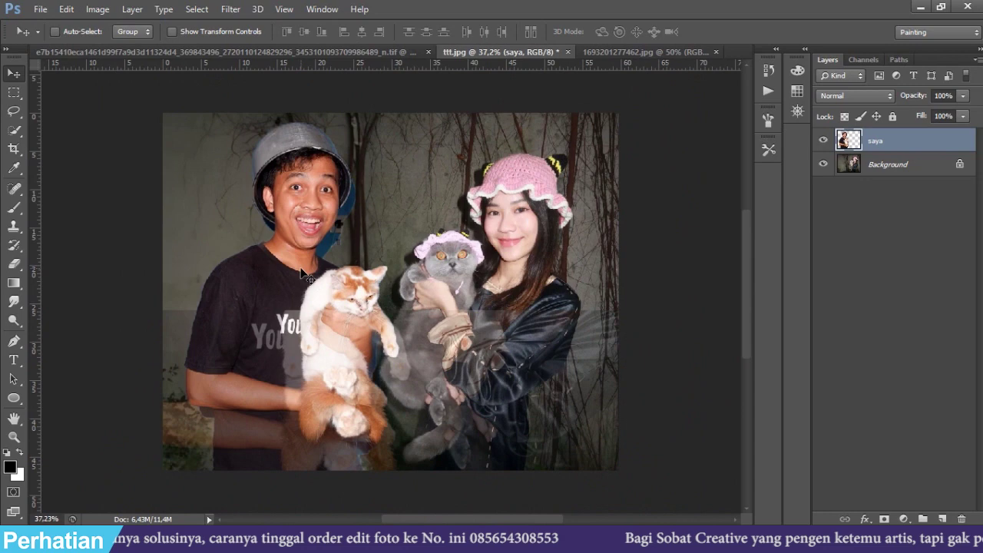
Step: Choose the Eraser for cleaning up the saya layer and reduce its brush size to 60 px
scroll(307, 278, "up", 3)
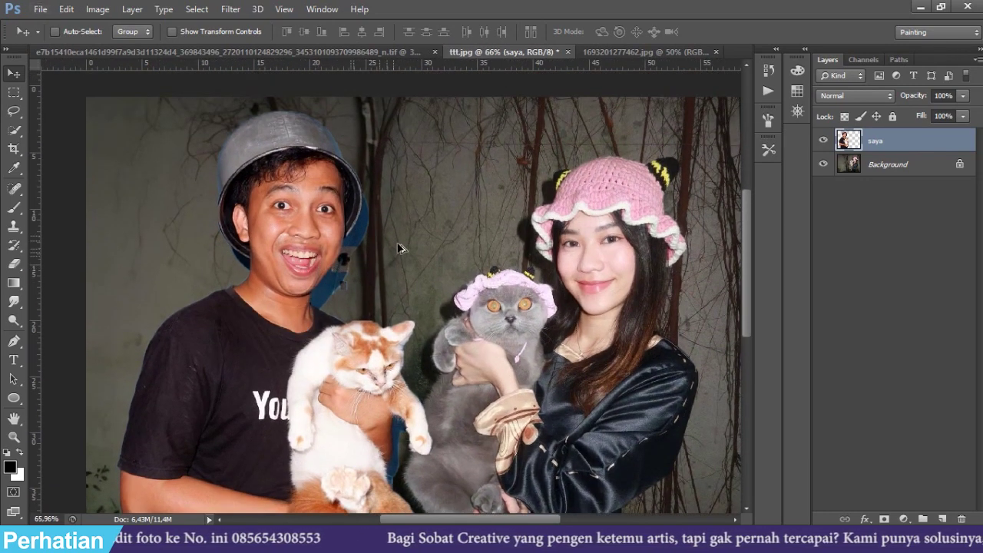
scroll(346, 215, "up", 4)
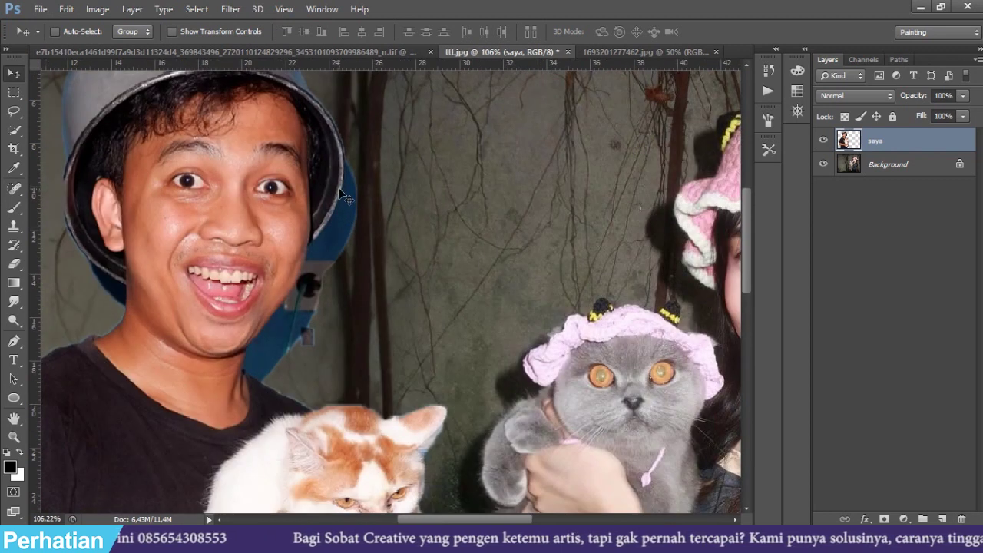
scroll(345, 196, "up", 3)
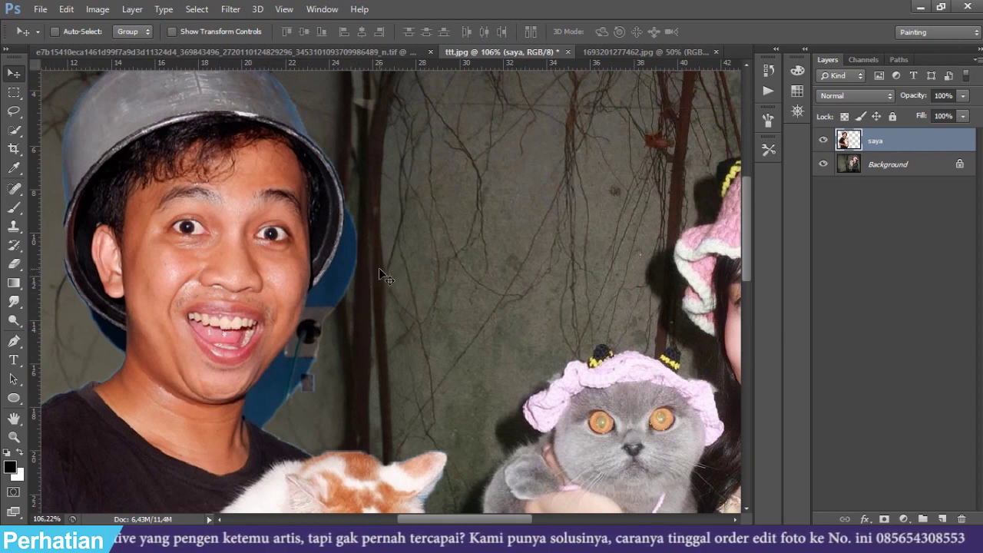
scroll(308, 270, "down", 4)
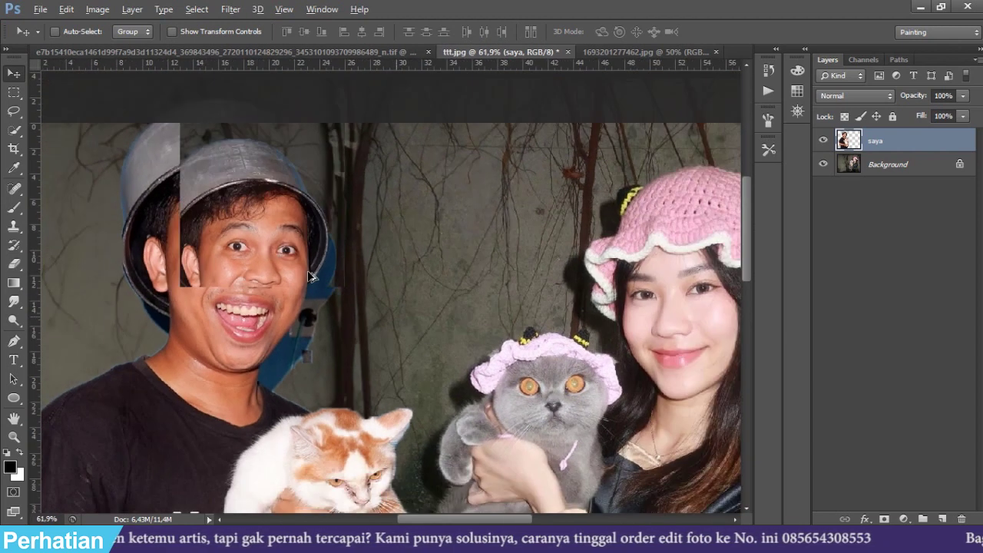
key("alt+e")
key("Escape")
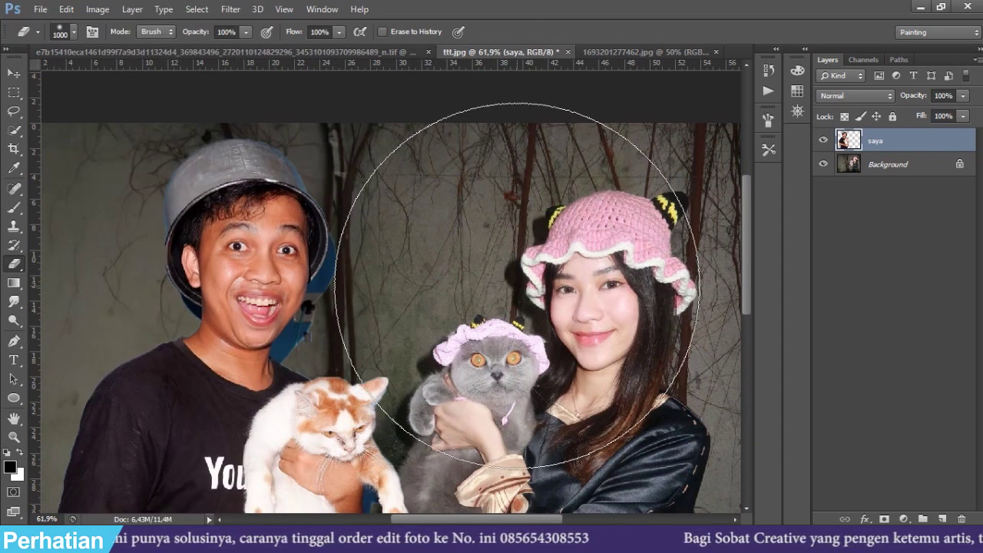
key("v")
key("e")
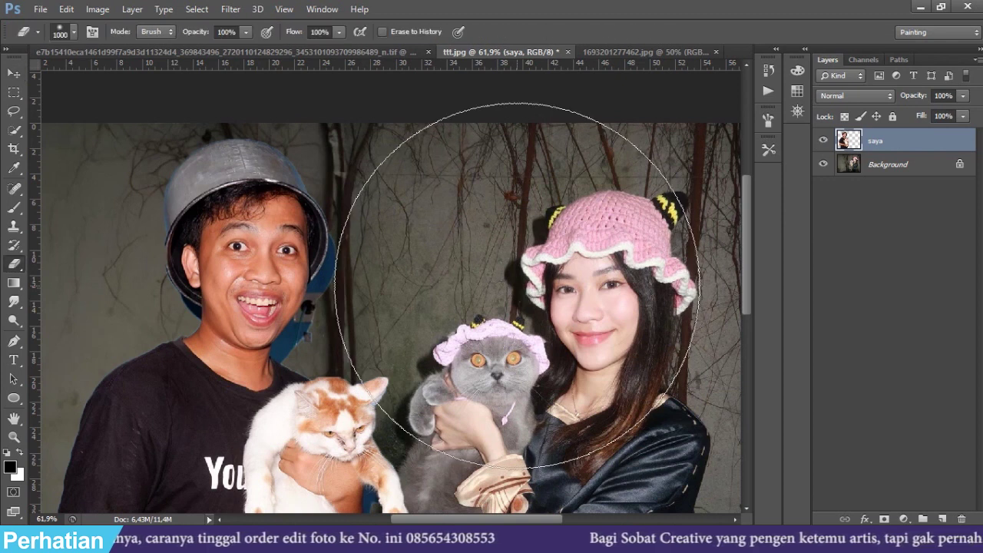
key("bracketleft")
key("bracketleft")
key("bracketleft")
key("bracketleft")
key("bracketleft")
key("bracketleft")
key("bracketleft")
key("bracketleft")
key("bracketleft")
key("bracketleft")
key("bracketleft")
key("bracketleft")
key("bracketleft")
key("bracketleft")
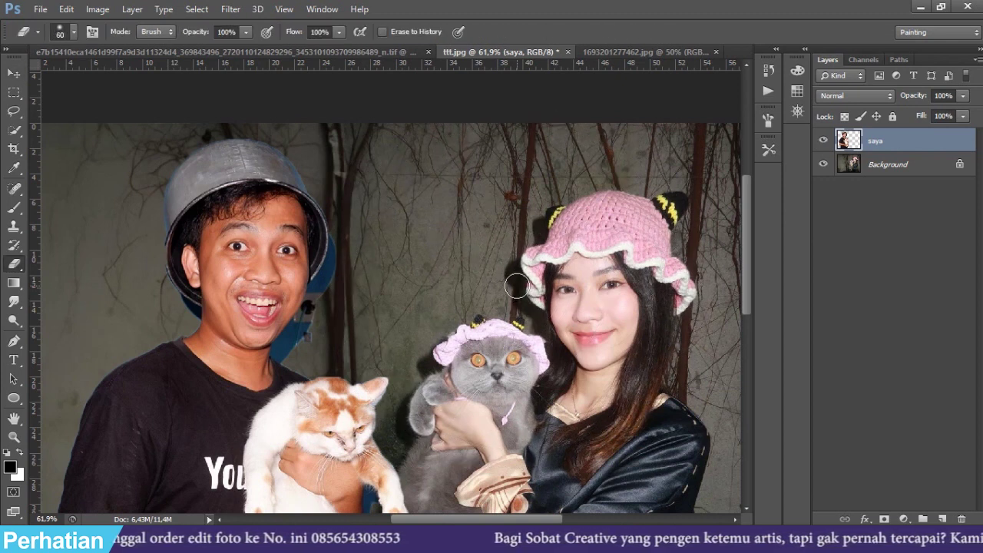
right_click(526, 285)
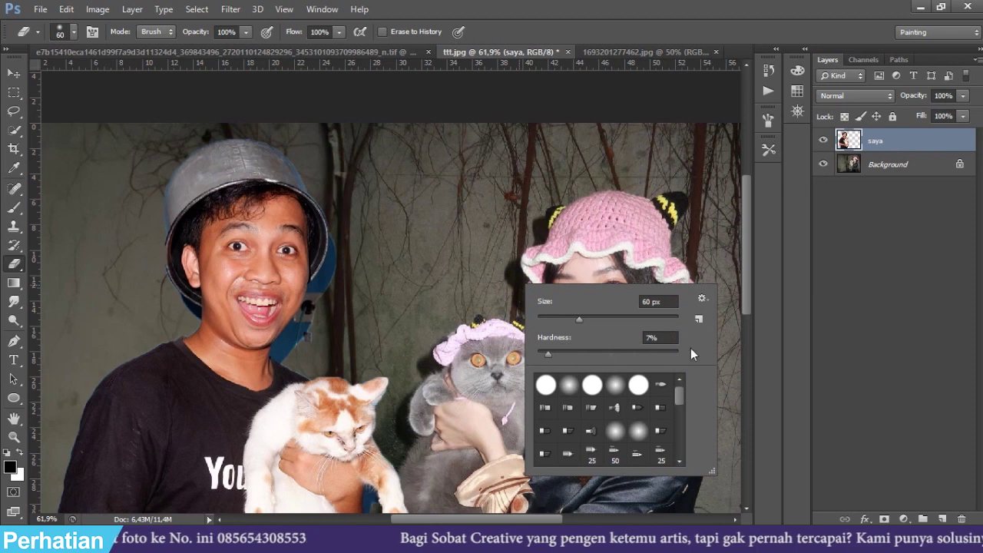
left_click(530, 189)
left_click(247, 32)
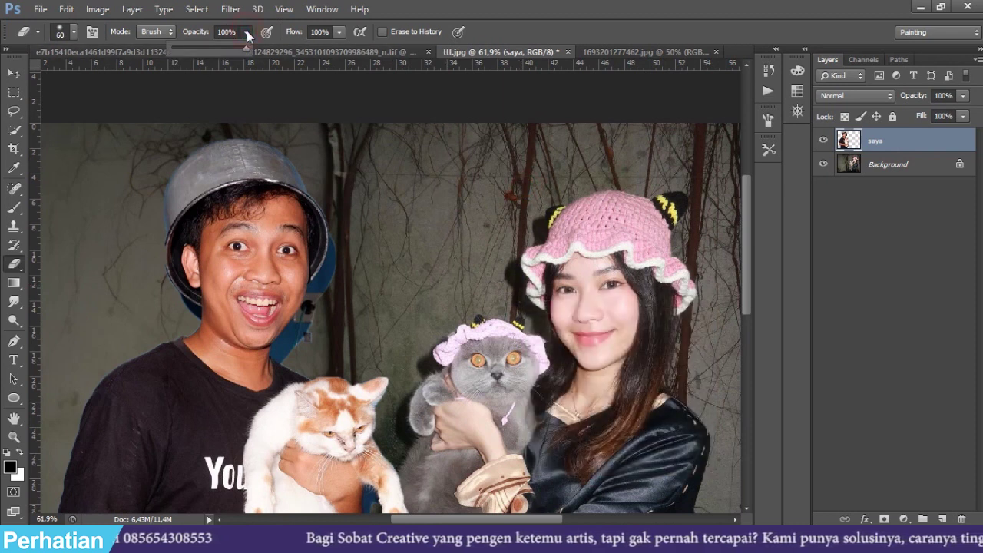
left_click(246, 32)
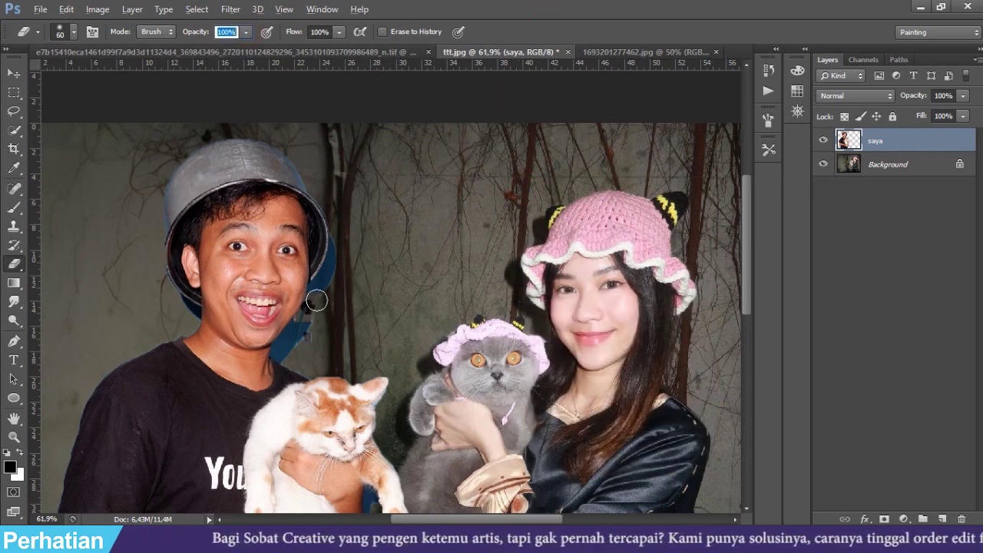
Step: Reduce the Eraser's brush size to 10 px for removing the blue fringe beside the man's helmet and neck
left_click(345, 289)
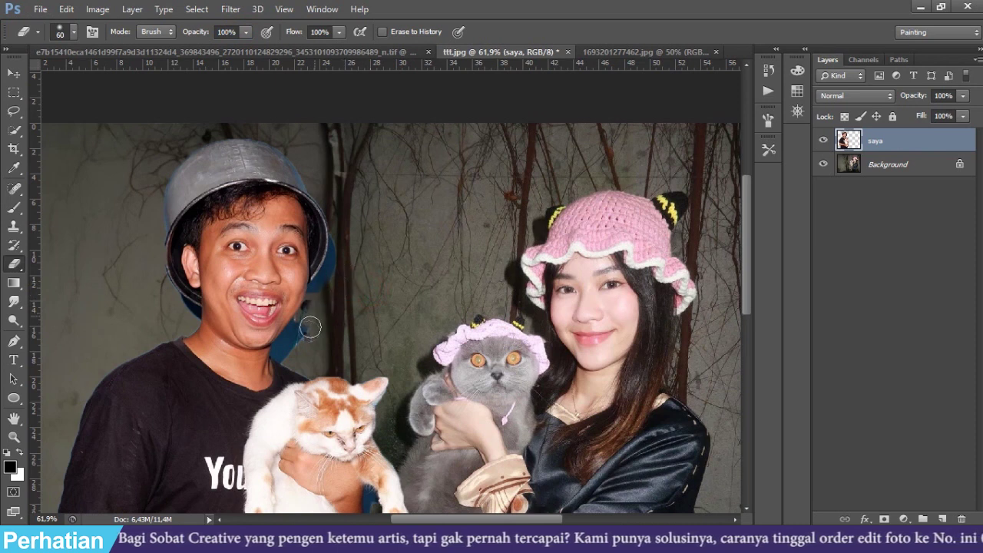
scroll(345, 281, "up", 5)
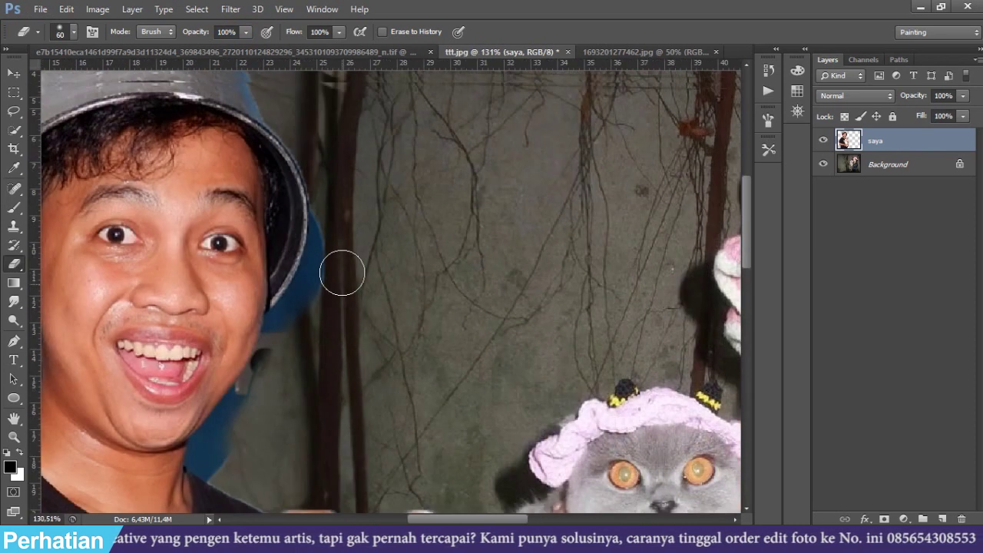
key("bracketleft")
key("bracketleft")
key("bracketleft")
key("bracketleft")
key("bracketleft")
key("bracketleft")
key("bracketleft")
key("bracketleft")
key("bracketleft")
Step: Reduce the Eraser to 9 px and erase the blue remnants beneath the man's elbow and along his shirt
scroll(424, 386, "down", 3)
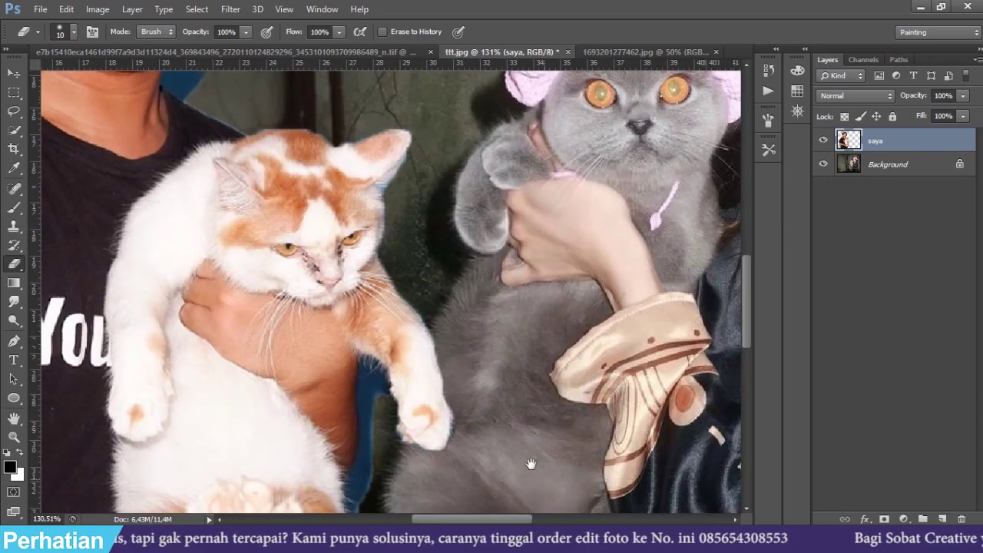
scroll(429, 401, "up", 5)
key("bracketleft")
scroll(371, 447, "down", 3)
scroll(443, 340, "up", 3)
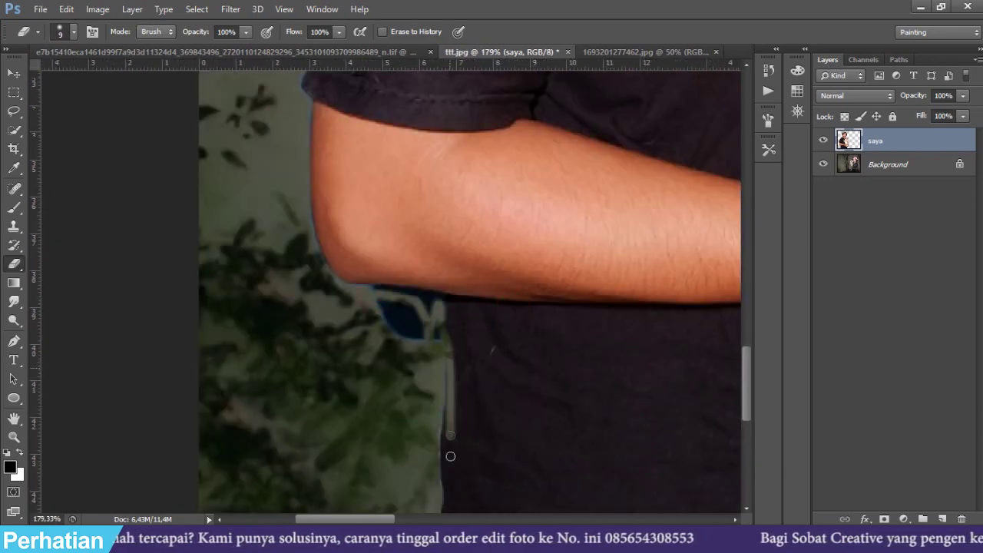
scroll(443, 439, "up", 2)
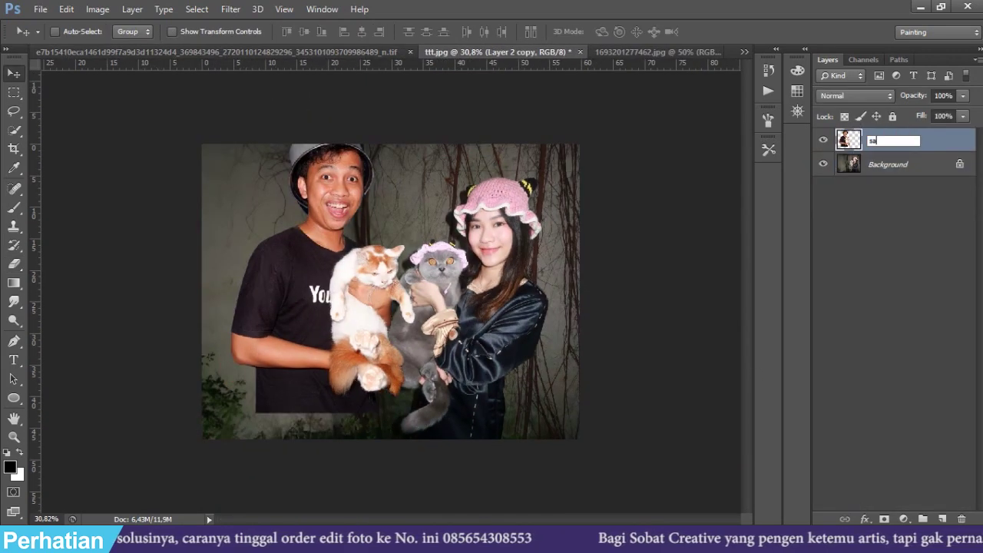
Step: Rename the Layer 2 copy layer as saya and erase the remaining blue fringe around the man's face and helmet
type("ya")
key("Return")
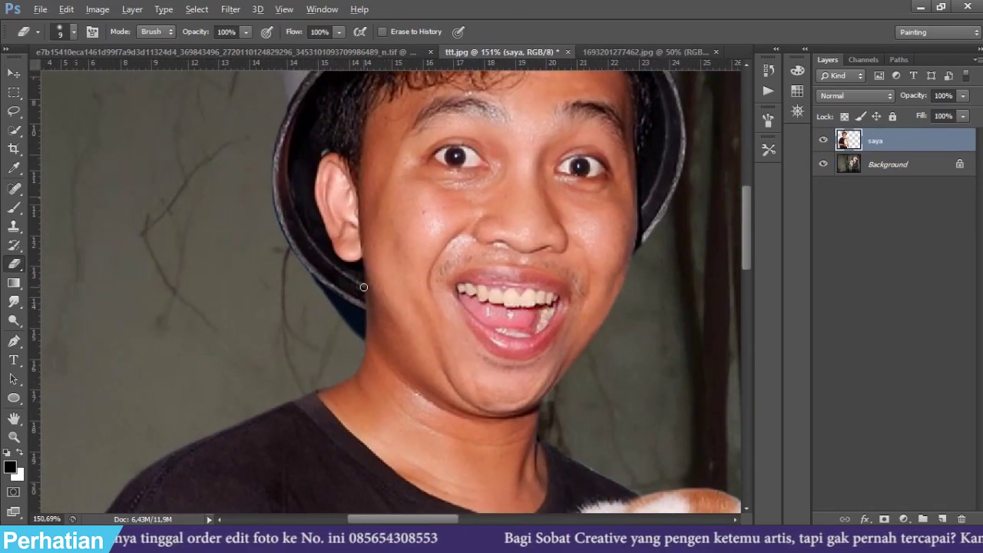
scroll(364, 287, "down", 5)
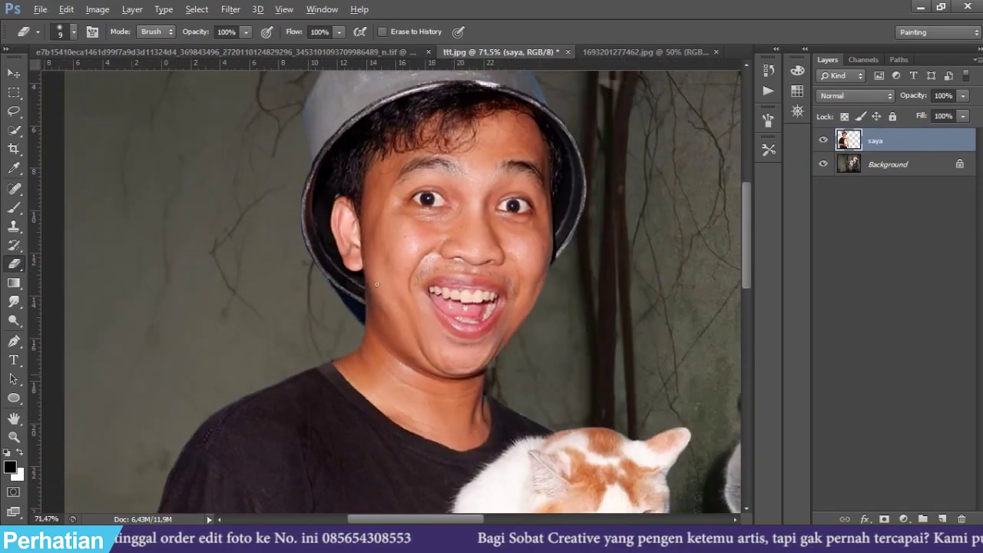
scroll(415, 276, "down", 1)
scroll(415, 276, "down", 4)
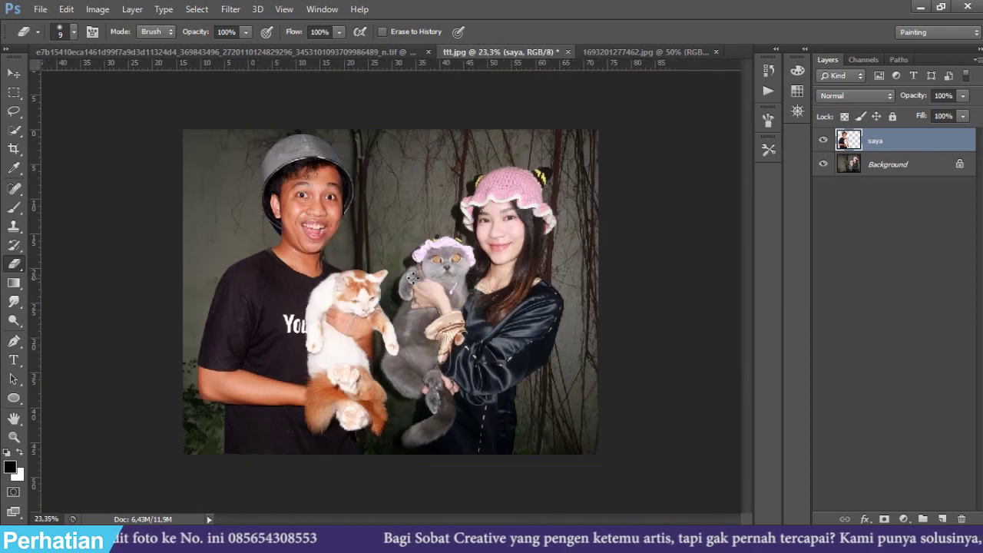
scroll(334, 234, "up", 3)
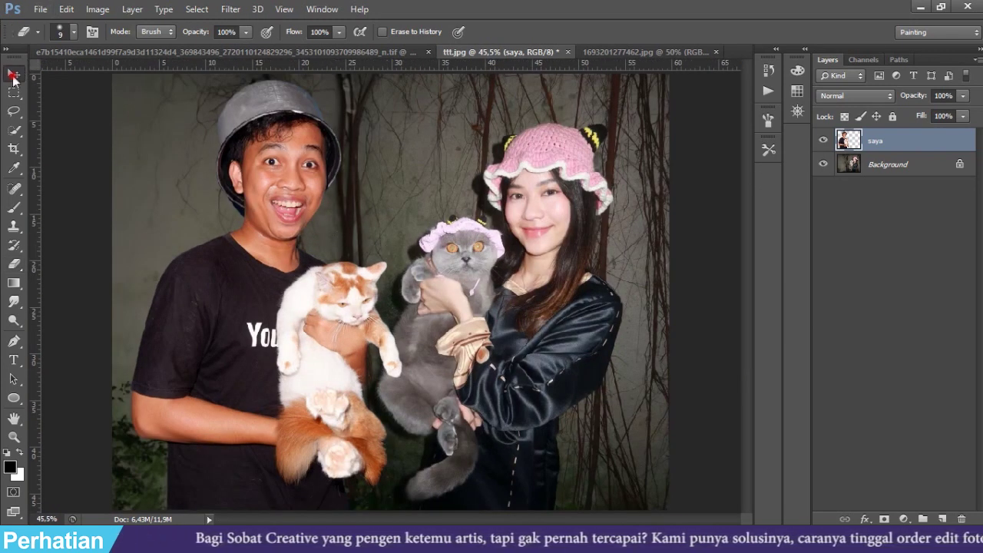
Step: Load the saya layer's outline as a selection and add a Vibrance adjustment layer with vibrance at -34
left_click(14, 73)
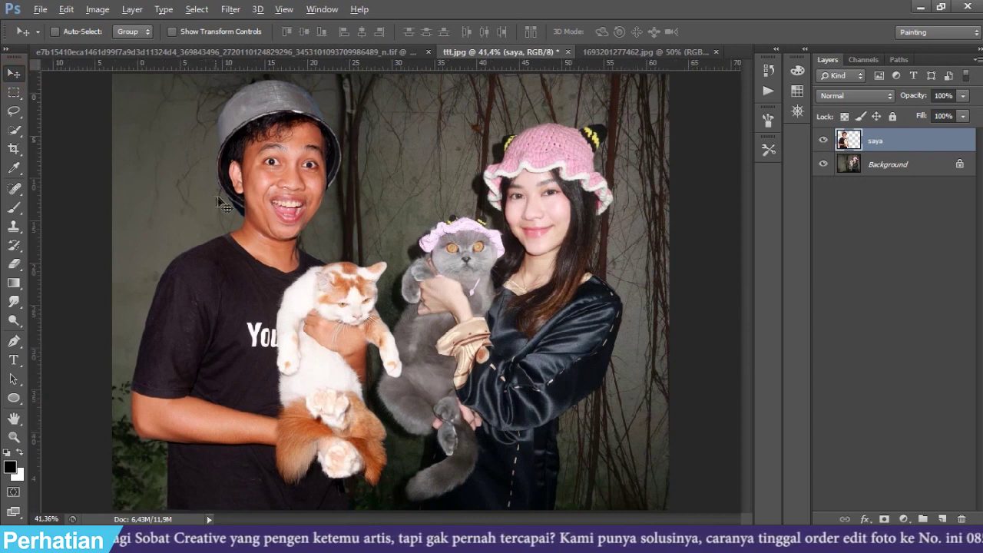
scroll(298, 218, "down", 1)
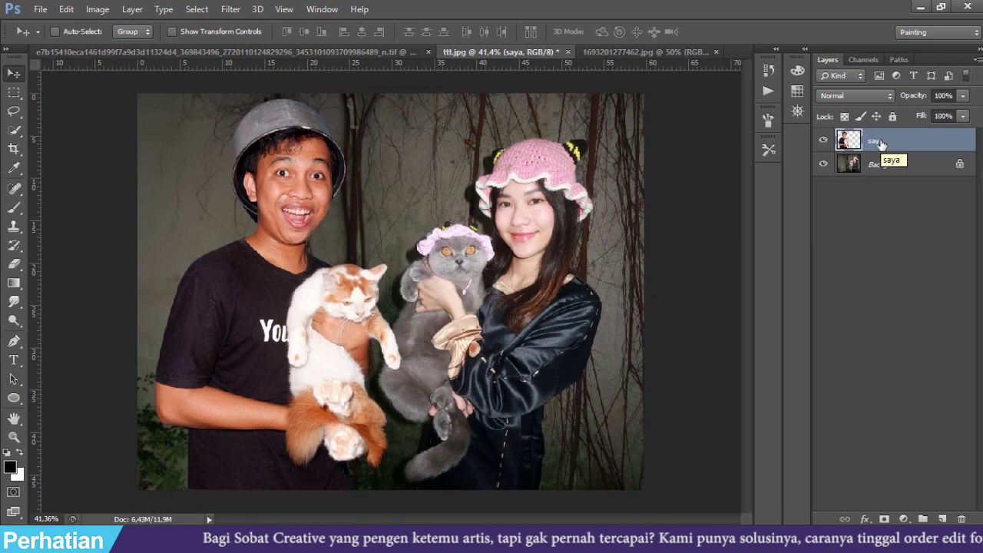
left_click(843, 144)
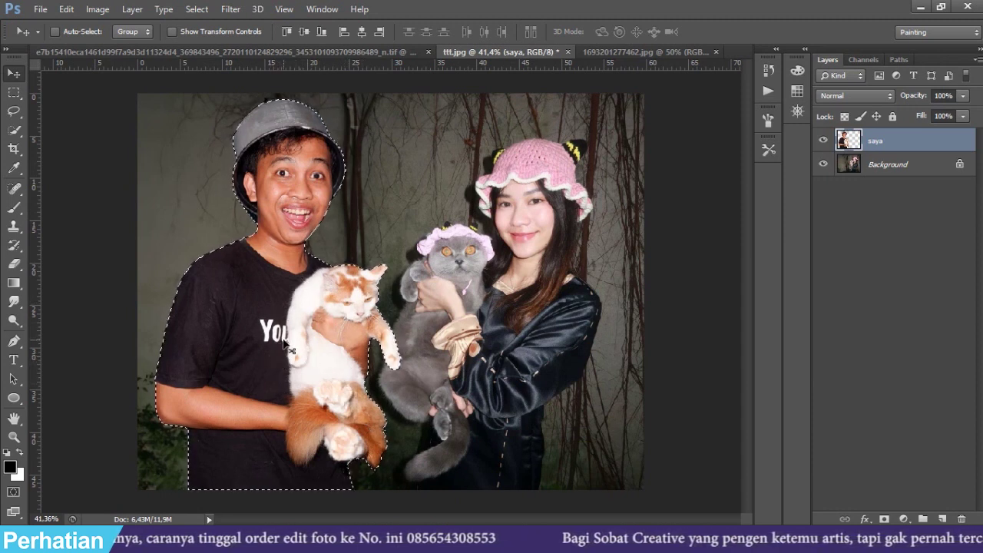
left_click(902, 519)
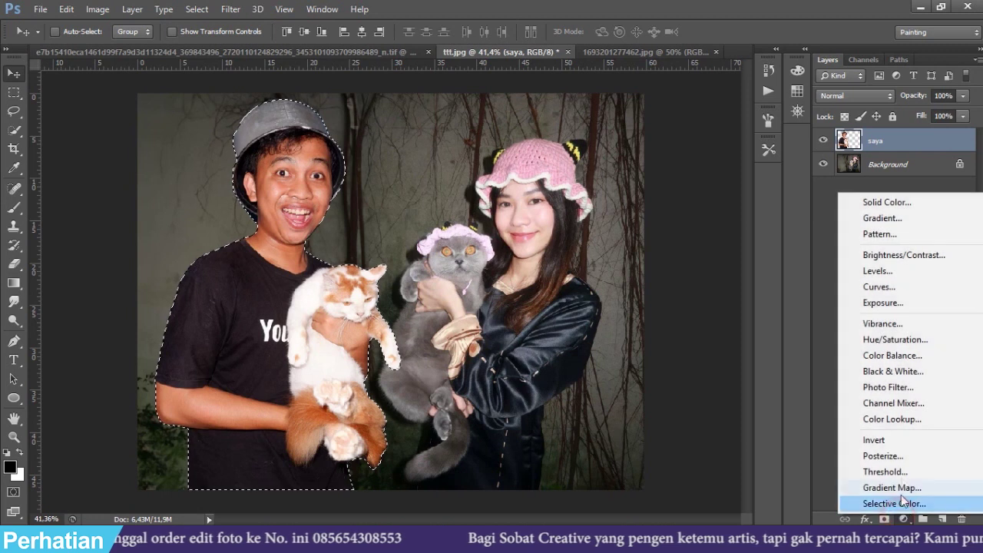
left_click(876, 326)
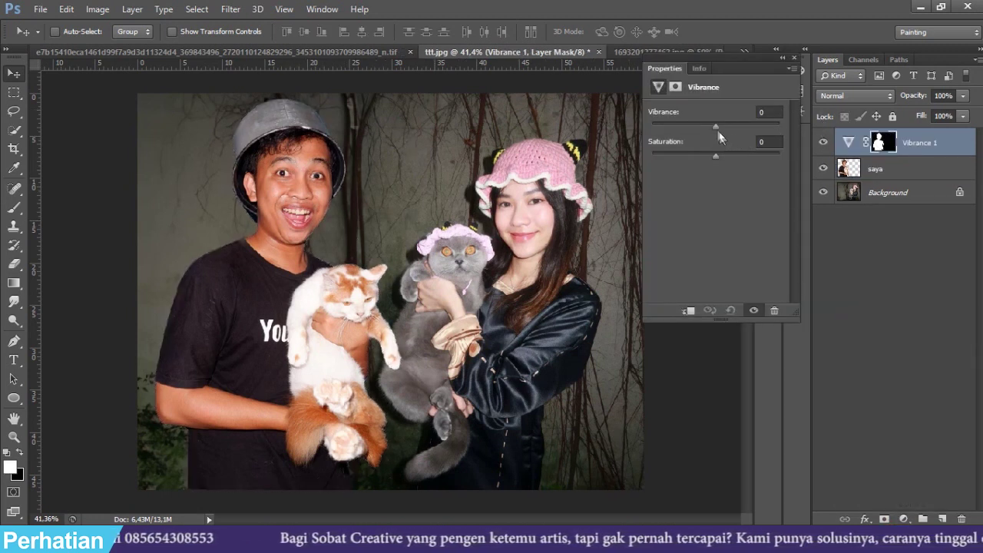
left_click(714, 125)
left_click_drag(713, 127, 694, 125)
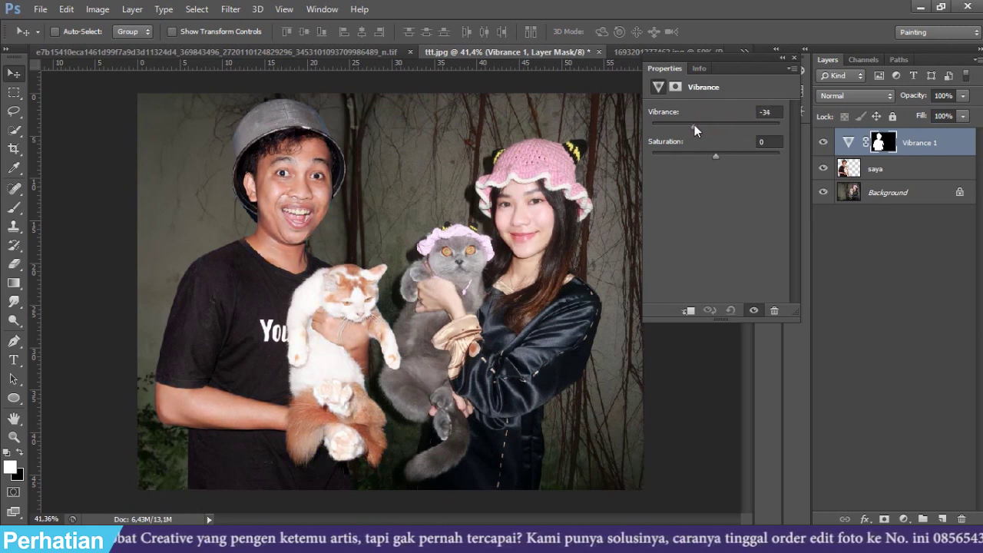
left_click(794, 58)
Step: Add a Color Balance adjustment masked to the saya layer's outline, with Cyan–Red at -19 and Yellow–Blue at +11 in the midtones
left_click(875, 170)
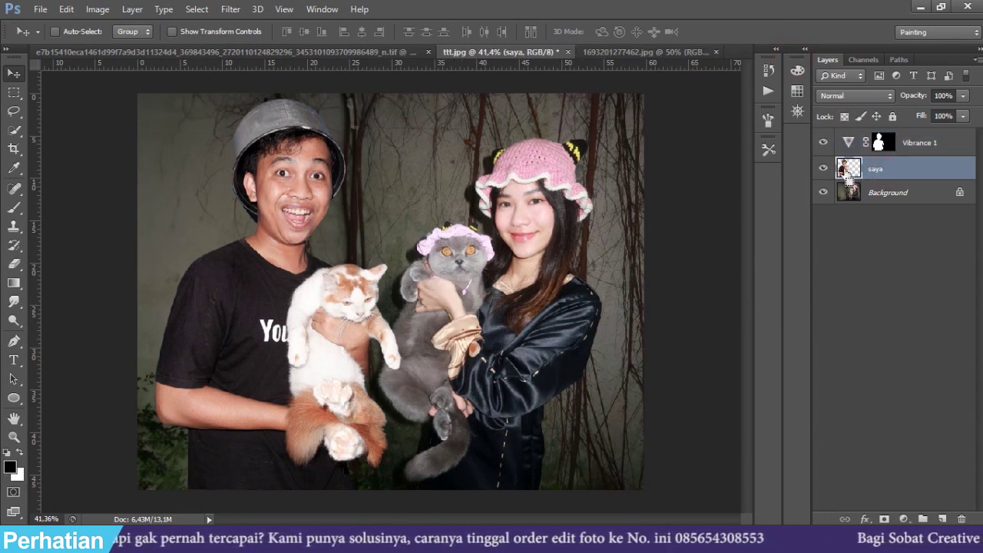
left_click(847, 172, "ctrl")
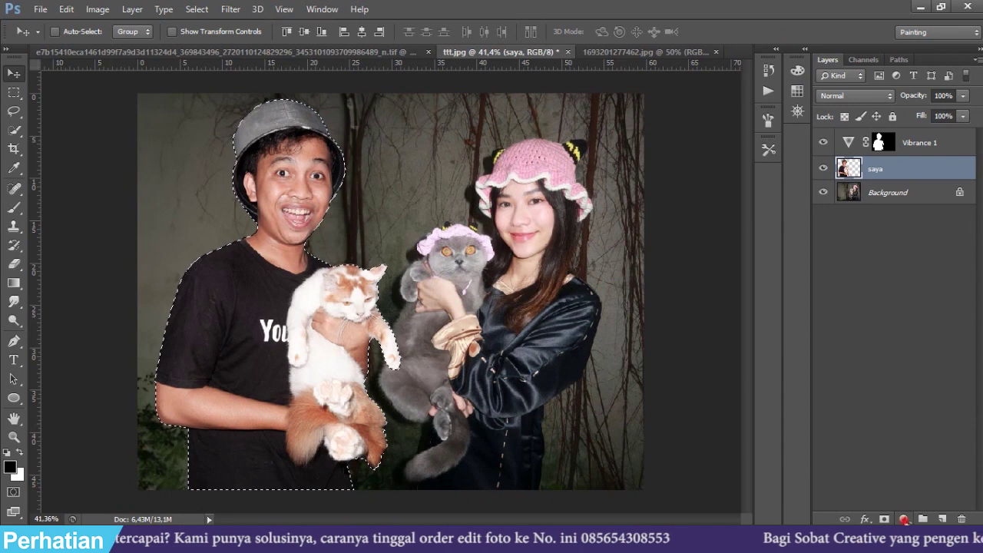
left_click(902, 519)
left_click(910, 360)
left_click_drag(693, 141, 688, 141)
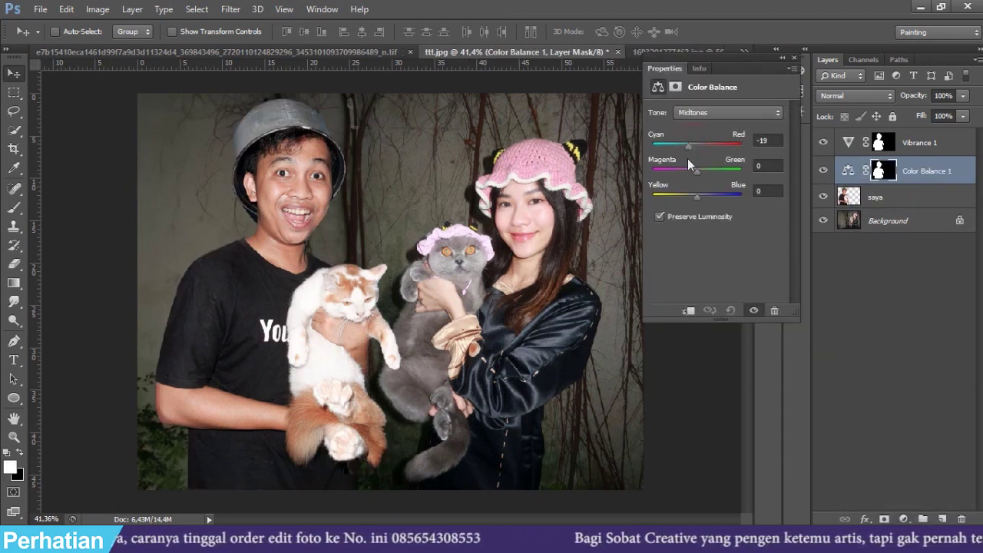
left_click_drag(702, 199, 698, 201)
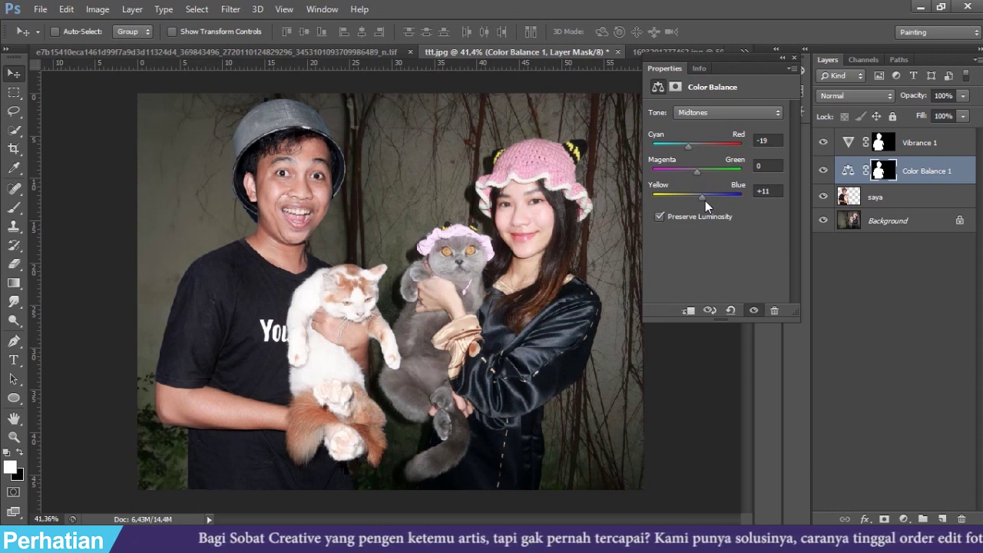
left_click(792, 56)
Step: Add a Brightness/Contrast adjustment masked to the saya layer's outline, with brightness 12 and contrast -5
left_click(865, 202)
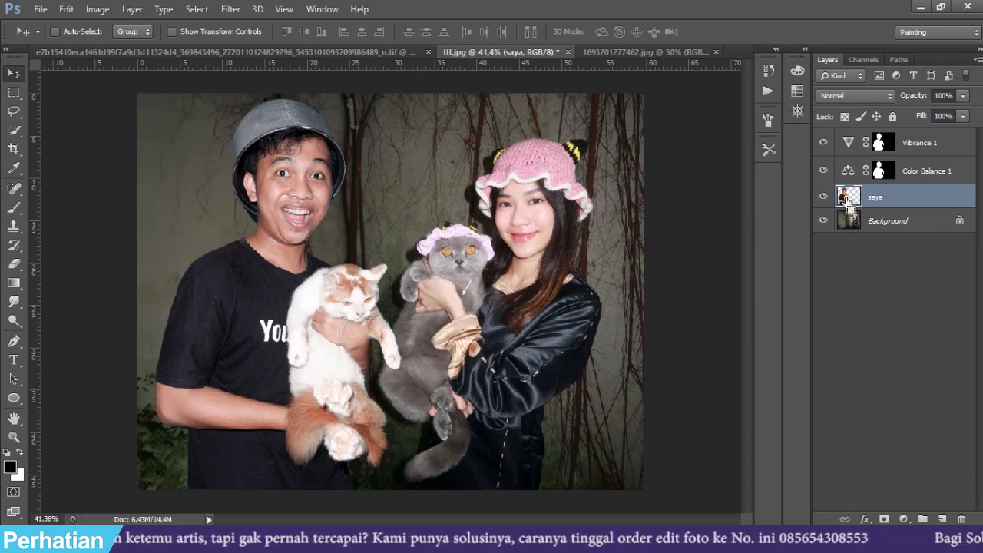
left_click(848, 198, "ctrl")
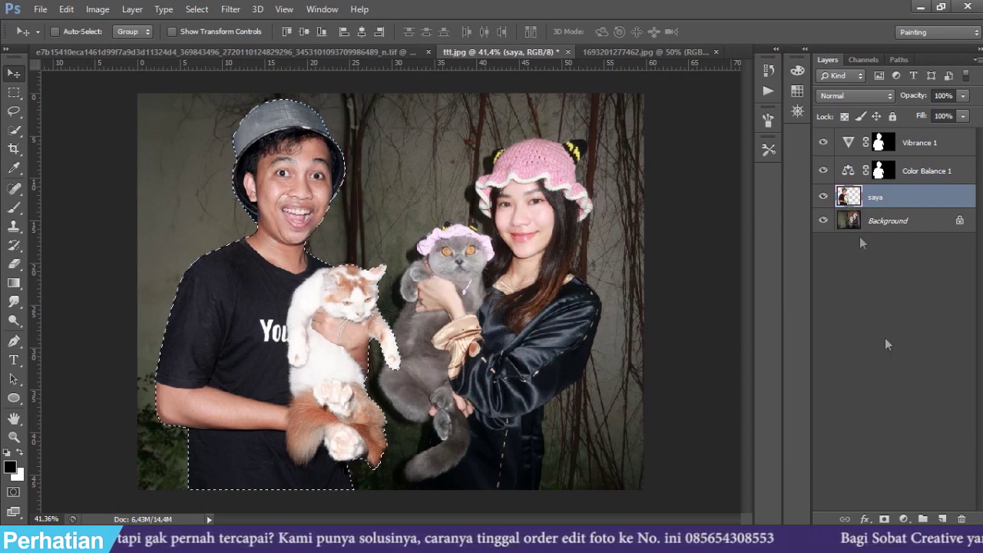
left_click(903, 519)
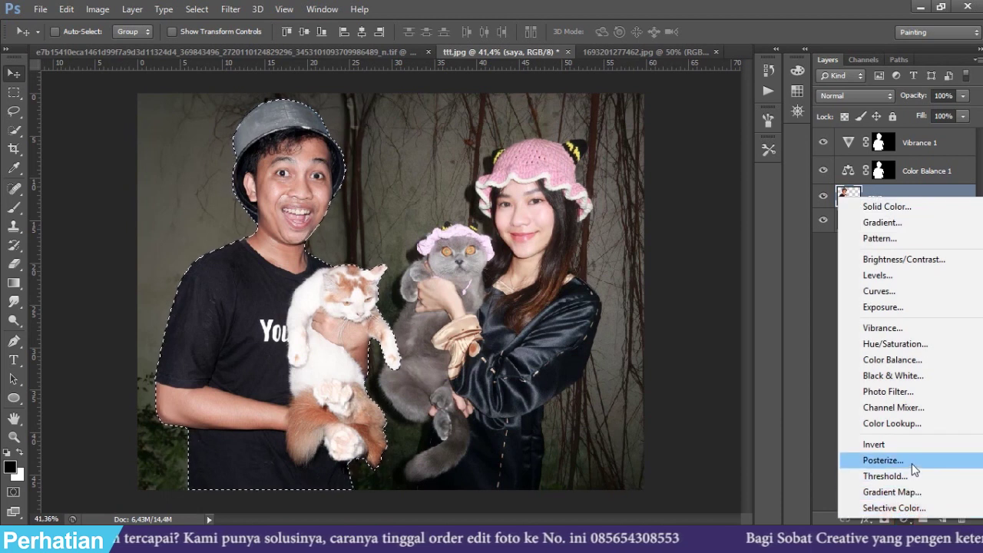
left_click(906, 259)
left_click_drag(716, 147, 719, 150)
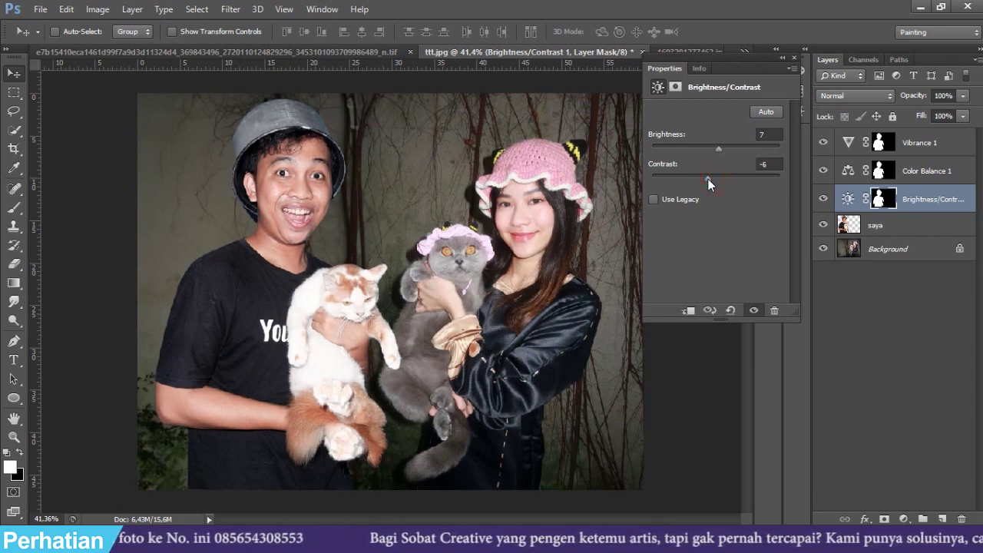
left_click_drag(721, 151, 720, 150)
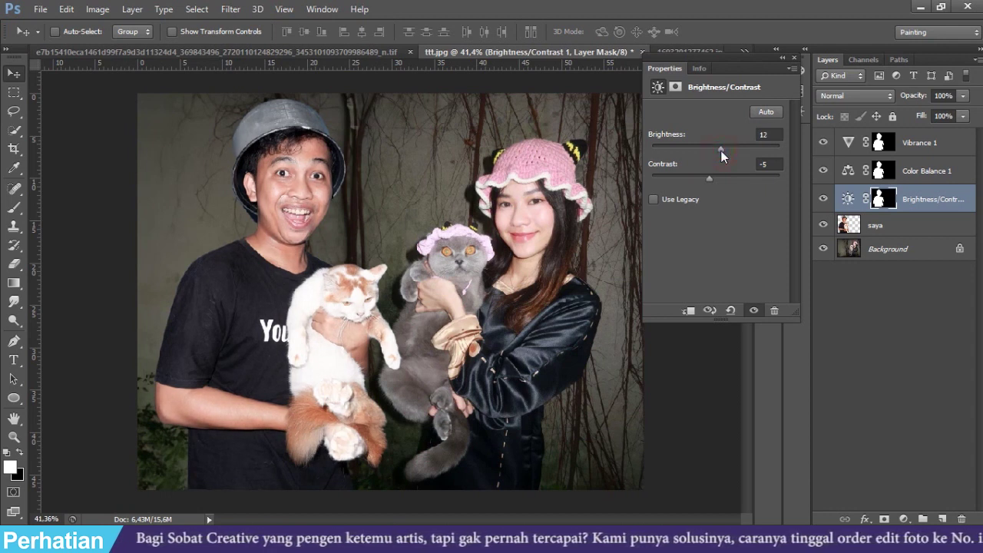
left_click(793, 58)
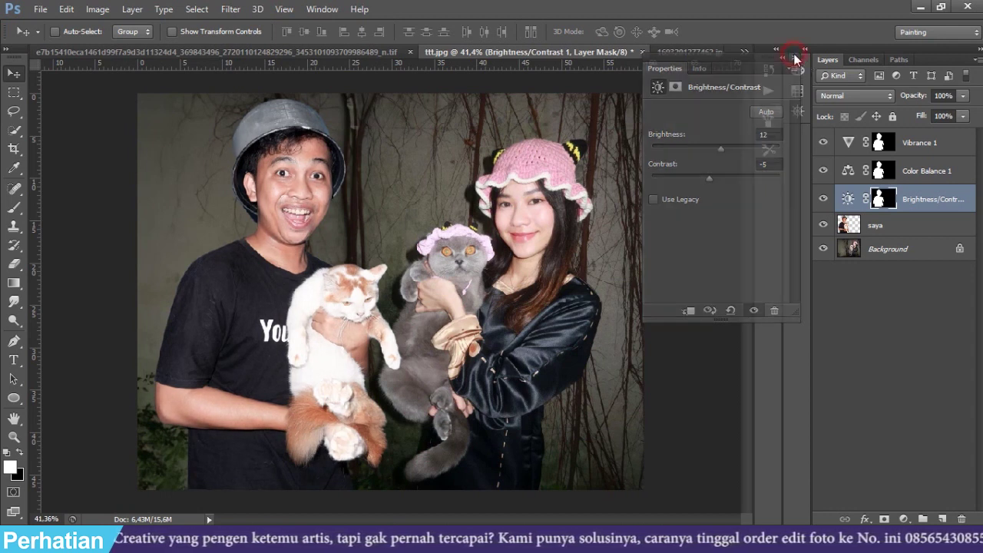
Step: Add a second Vibrance adjustment masked to the saya layer's outline, with vibrance -5 and saturation -3
left_click(858, 224)
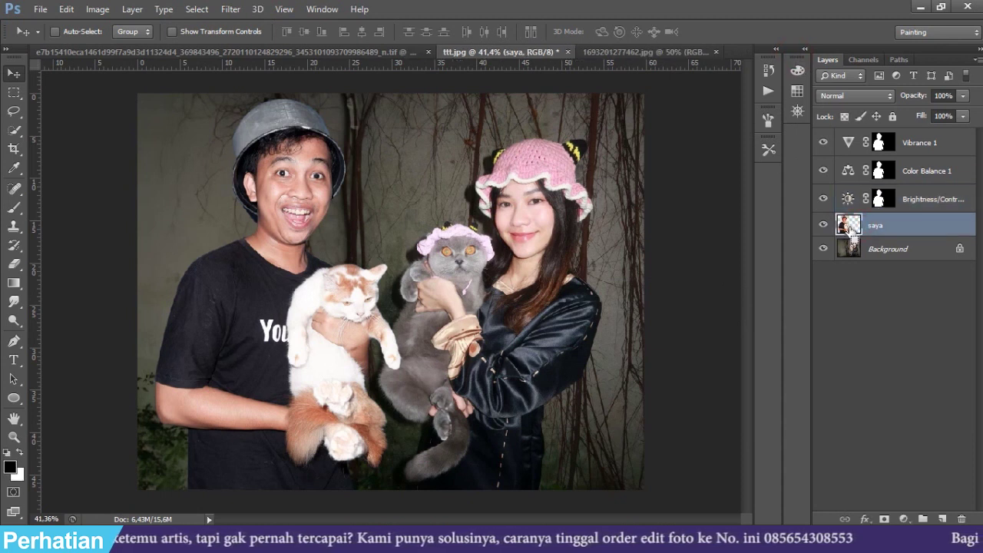
left_click(849, 227, "ctrl")
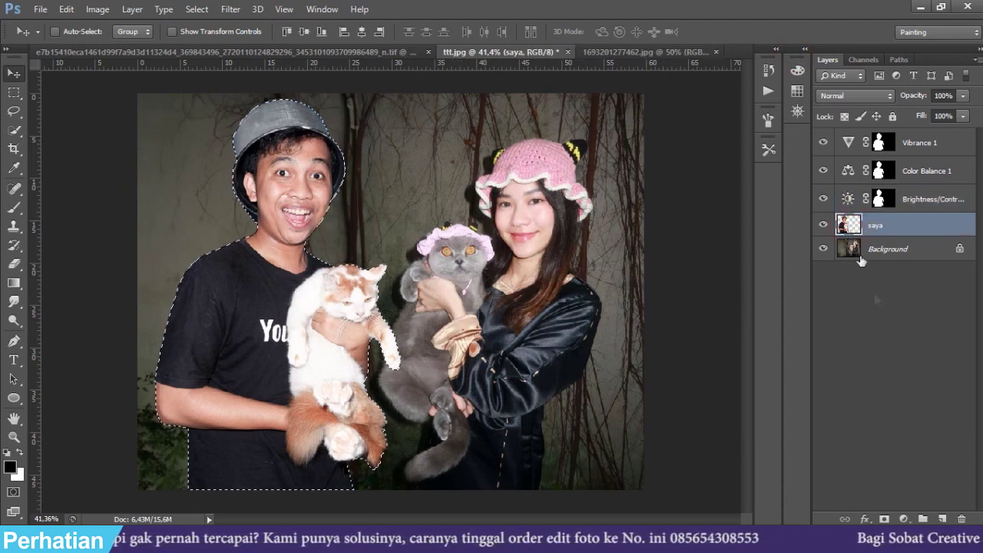
left_click(903, 519)
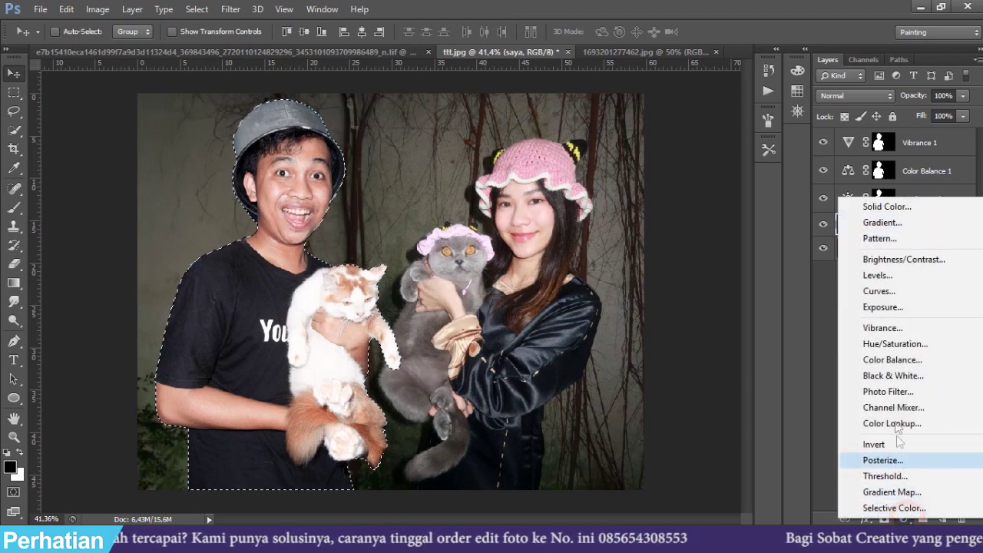
left_click(886, 327)
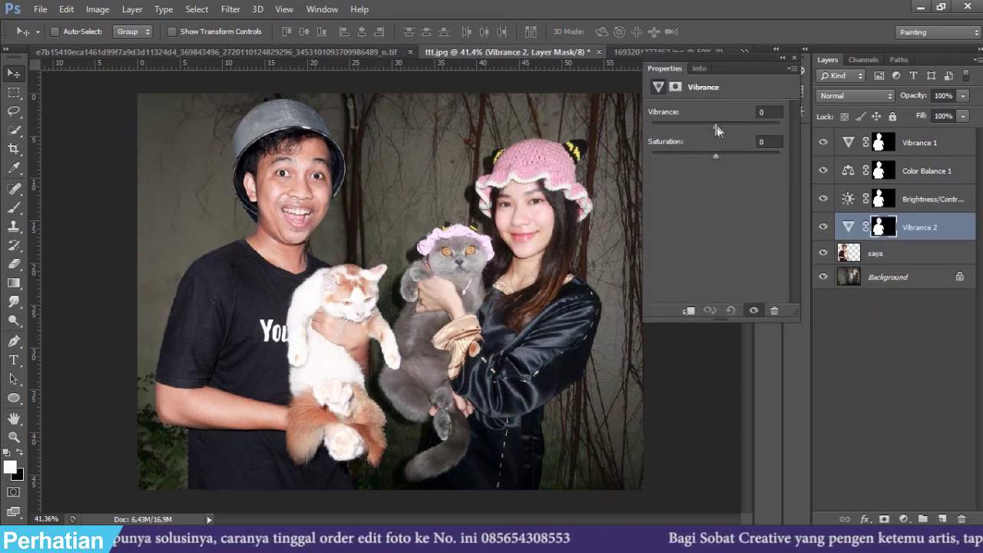
left_click_drag(707, 124, 710, 124)
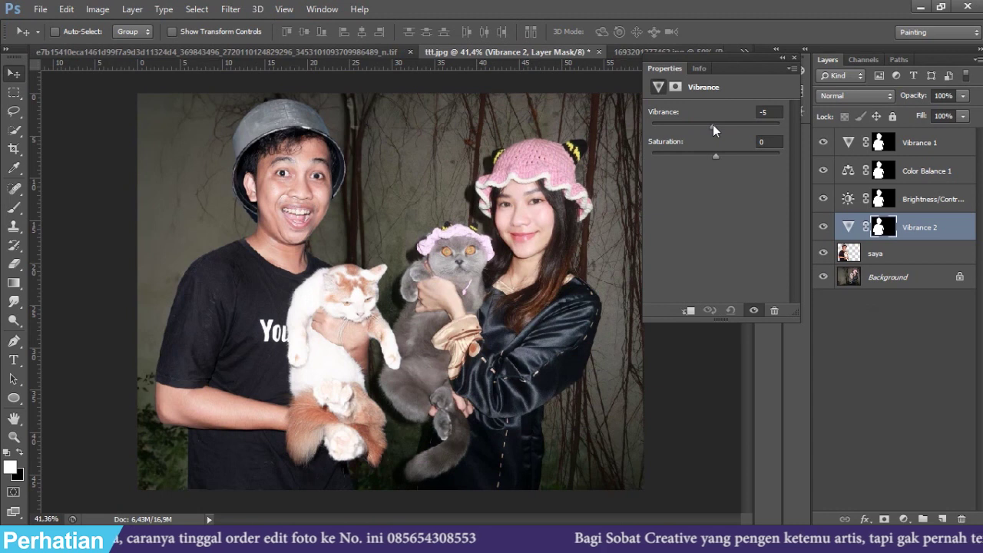
left_click_drag(709, 159, 714, 155)
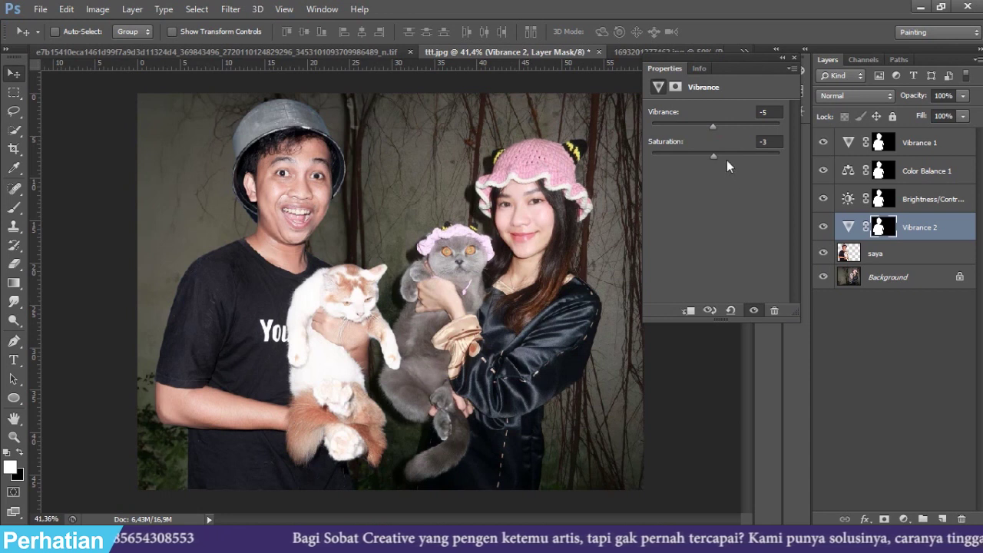
left_click(794, 58)
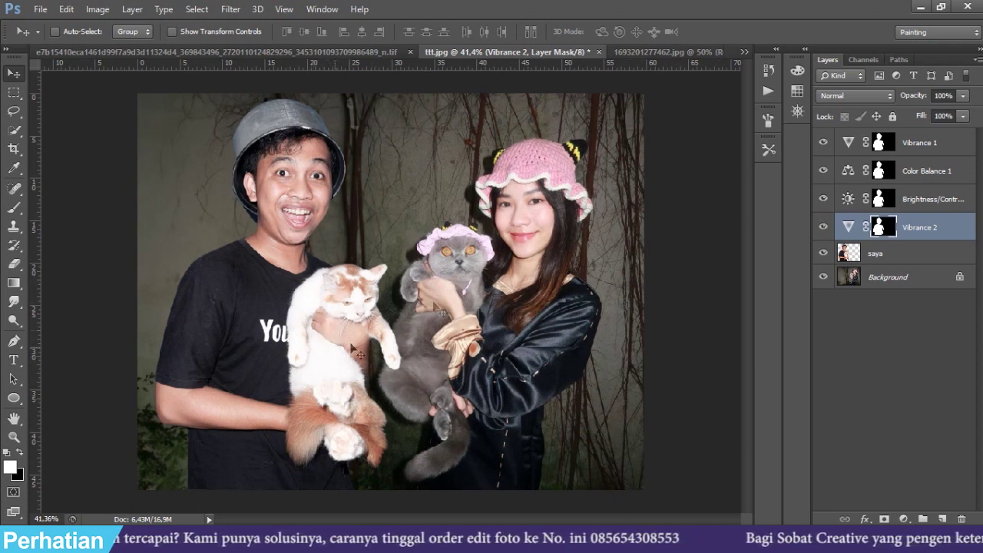
Step: Erase the Brightness/Contrast mask over the white-and-orange cat with a soft 250 px eraser, 7% hardness and 39% opacity
left_click(920, 203)
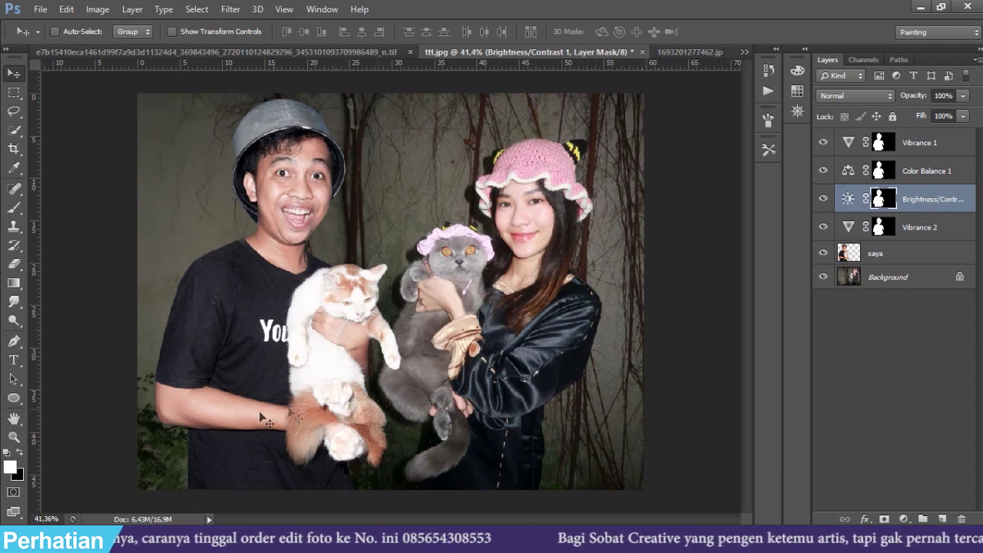
key("e")
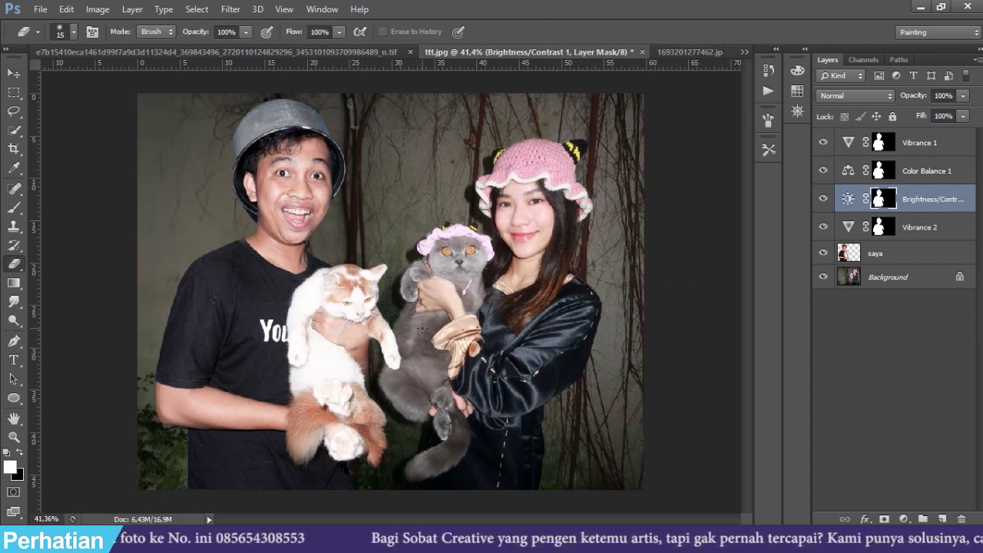
right_click(422, 328)
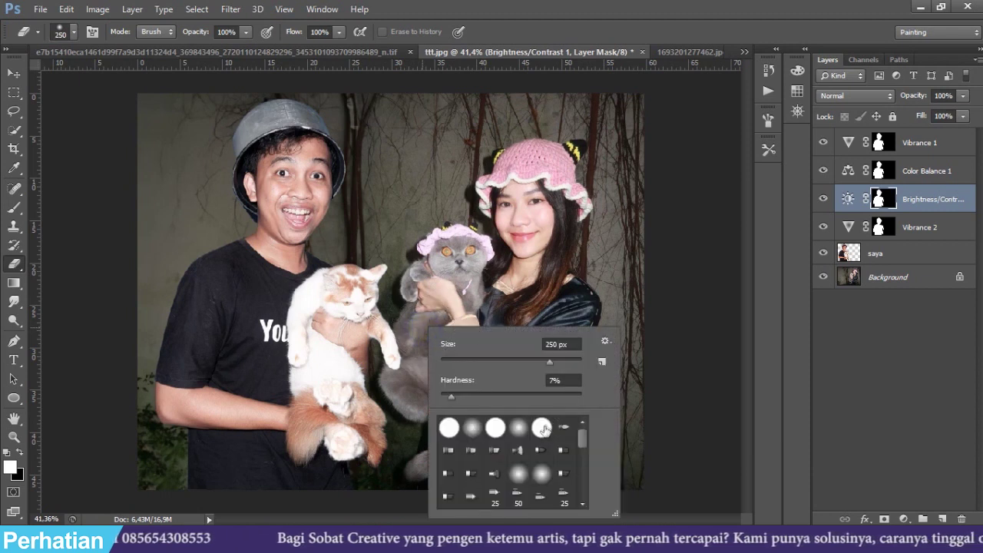
left_click(625, 310)
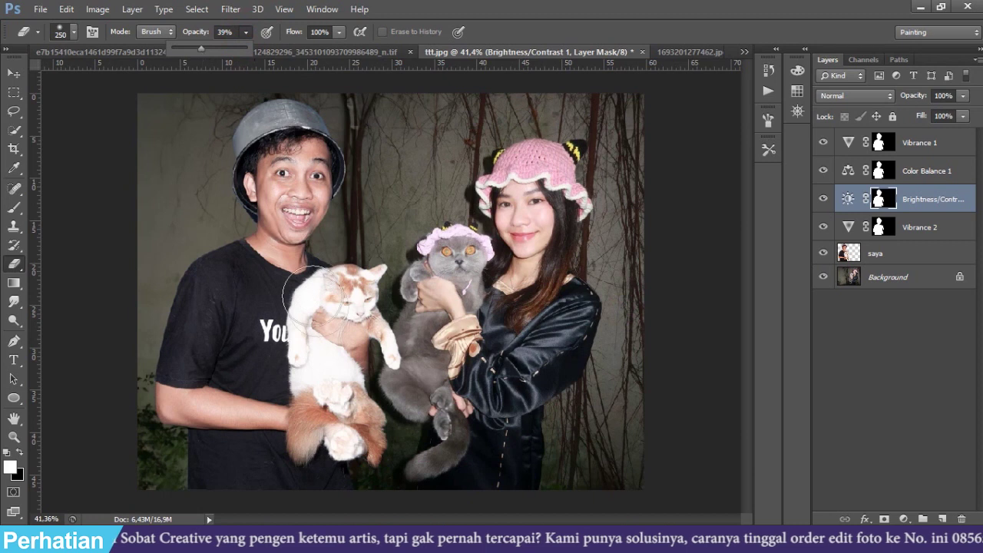
mouse_move(314, 288)
left_mouse_down()
mouse_move(318, 423)
mouse_move(322, 305)
mouse_move(299, 441)
mouse_move(317, 380)
mouse_move(321, 444)
left_mouse_up()
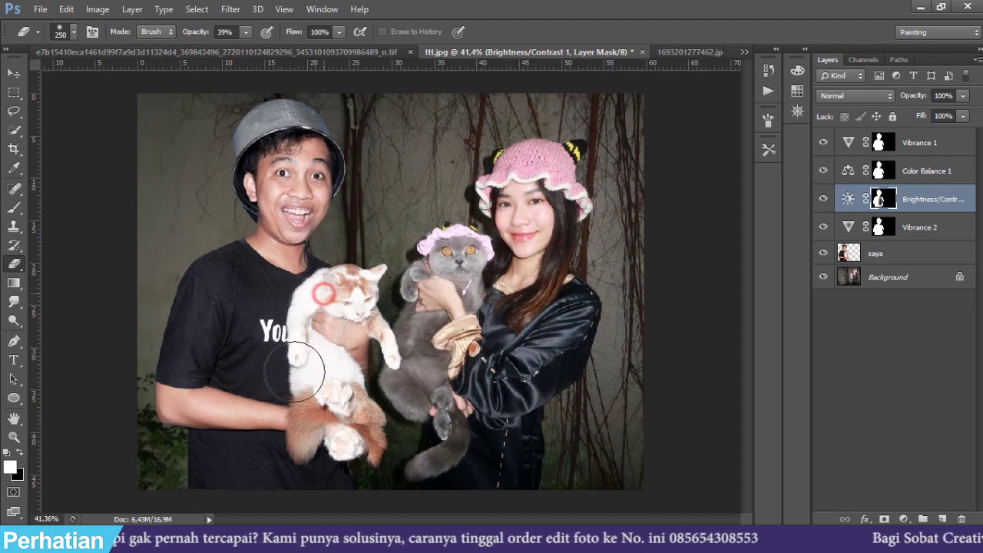
left_click(13, 74)
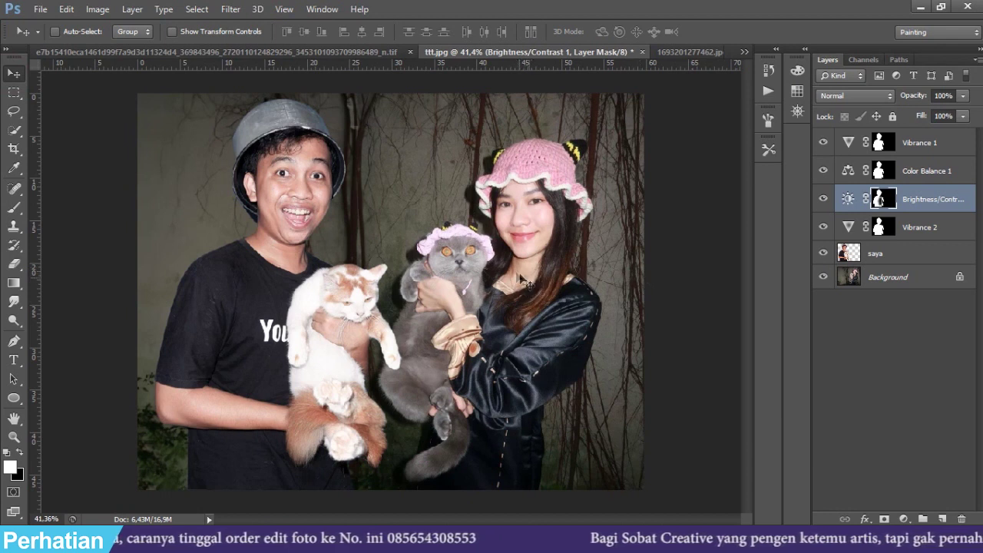
Step: Select the man's lips and open mouth on the saya layer with the Quick Selection tool
scroll(337, 209, "up", 5)
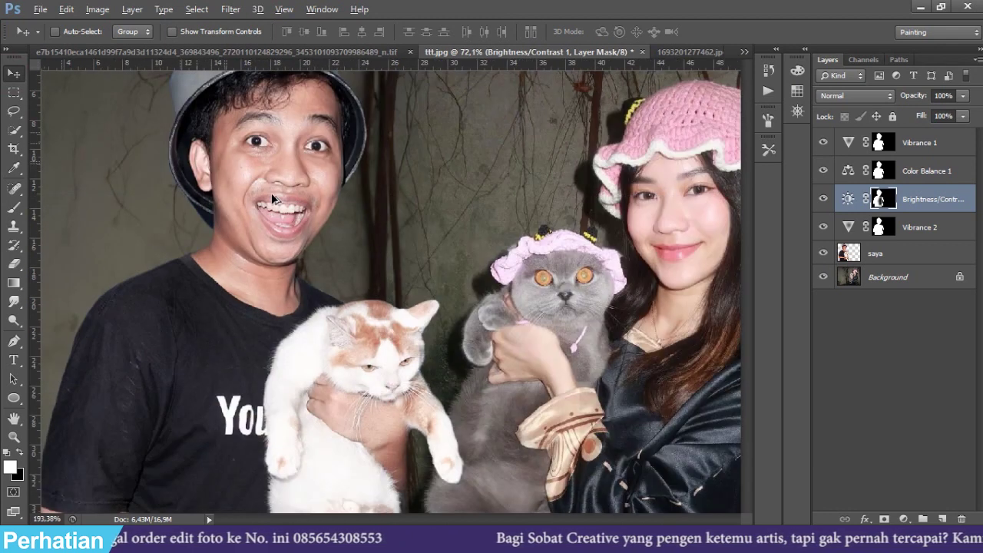
scroll(334, 271, "down", 4)
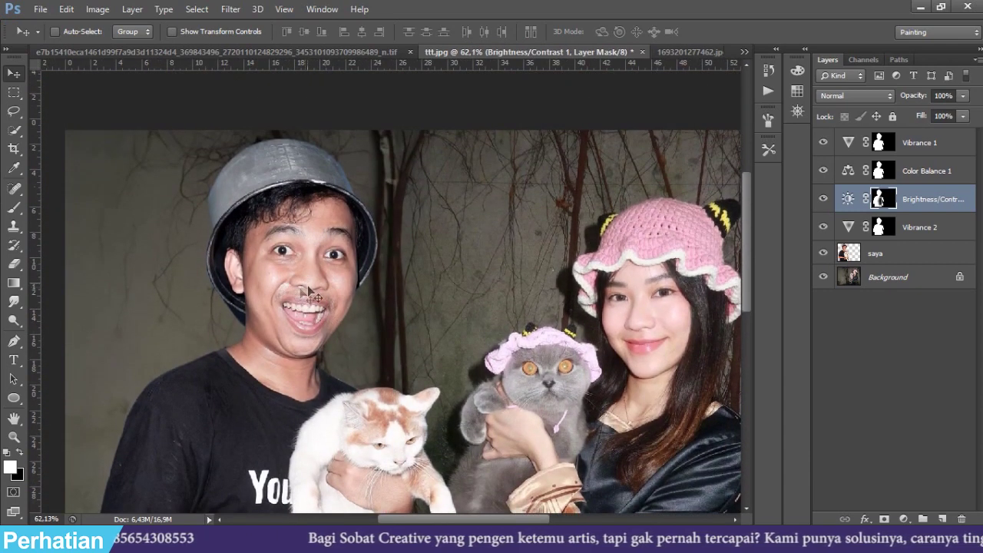
scroll(302, 304, "up", 1)
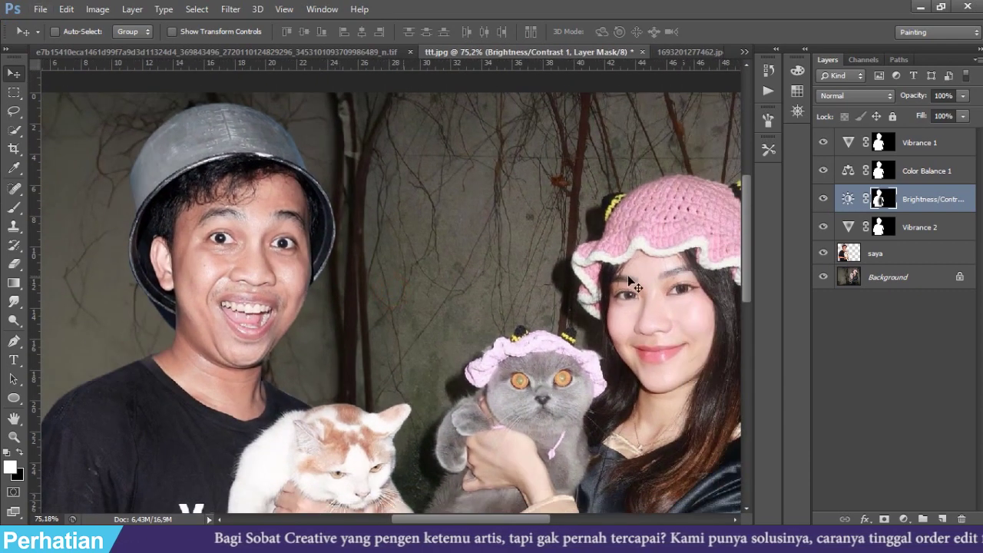
left_click(871, 253)
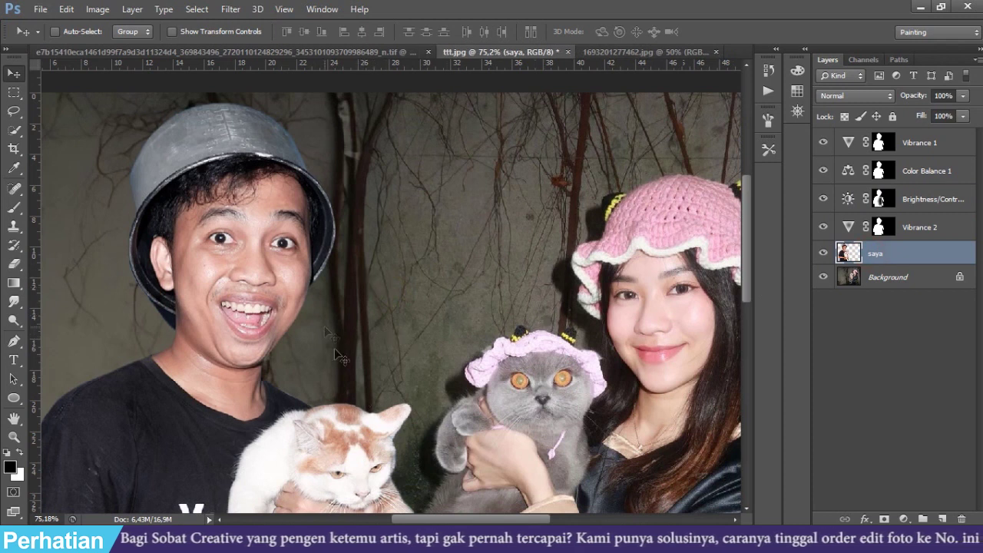
key("w")
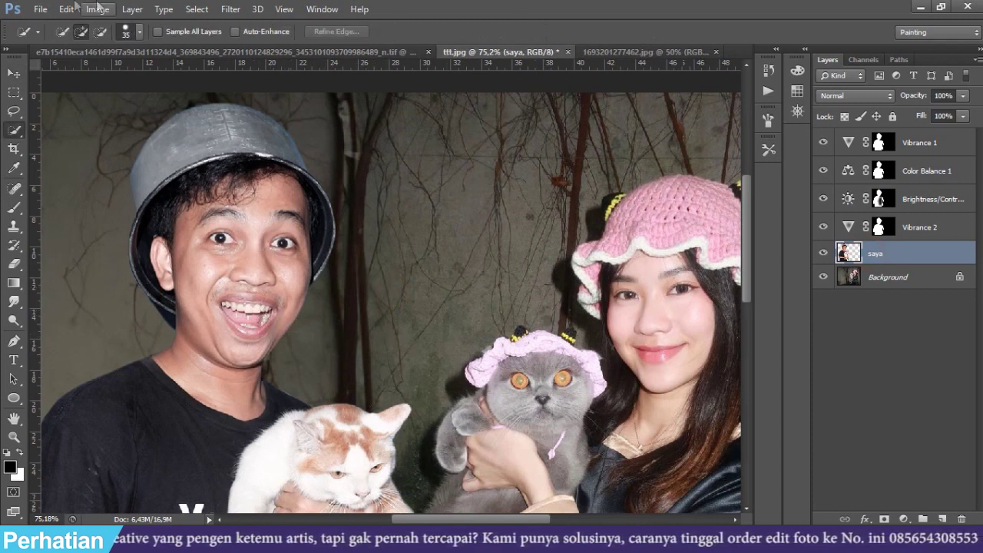
left_click(80, 32)
mouse_move(233, 305)
left_mouse_down()
mouse_move(267, 312)
mouse_move(264, 331)
mouse_move(237, 317)
mouse_move(254, 330)
mouse_move(263, 315)
left_mouse_up()
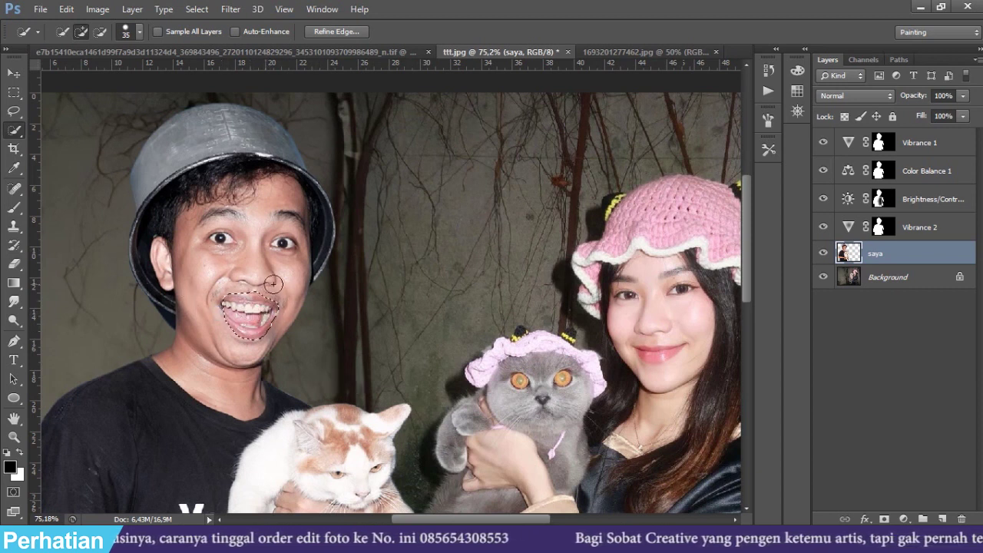
Step: Add a Hue/Saturation adjustment masked to the man's mouth and slightly raise the saturation of the Reds sampled from his lips
left_click(903, 519)
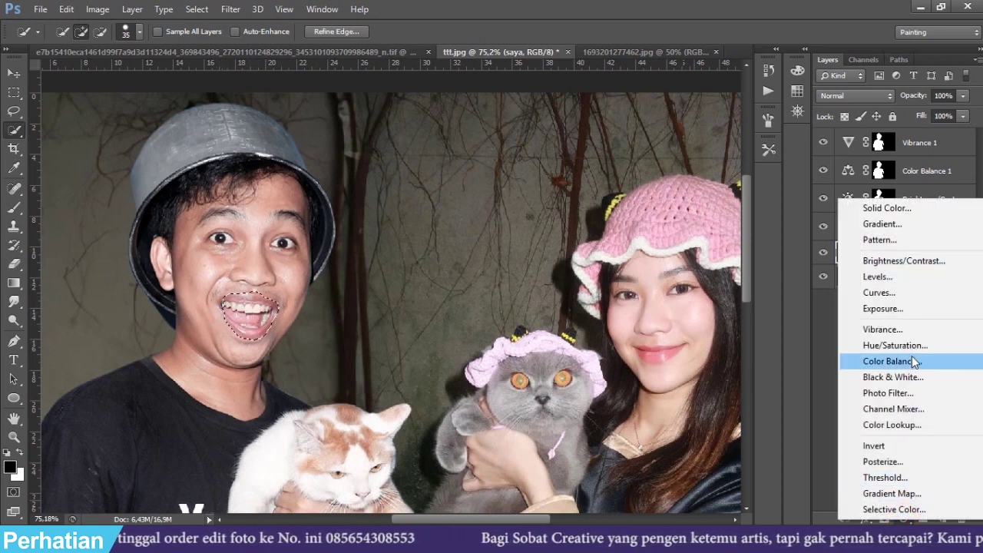
left_click(912, 346)
left_click(656, 131)
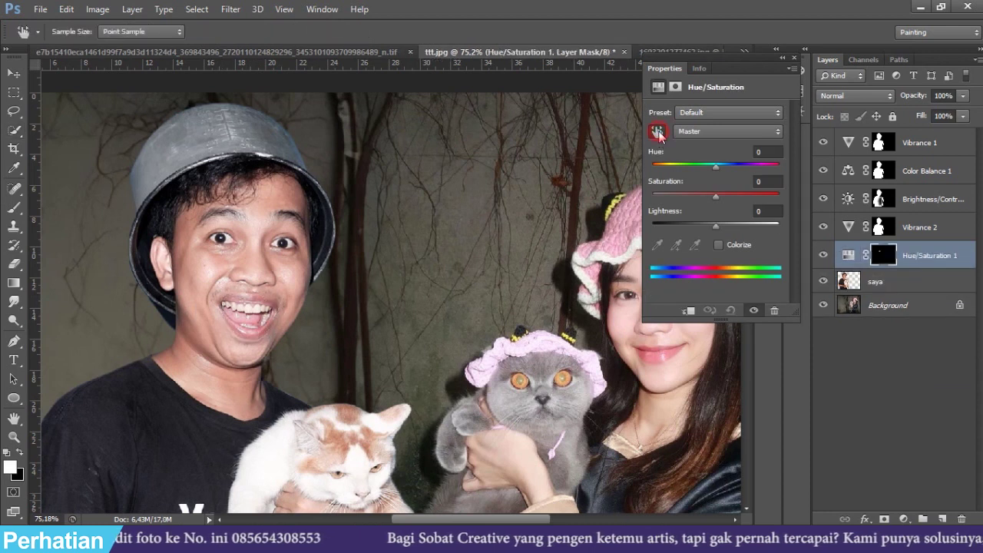
left_click(258, 295)
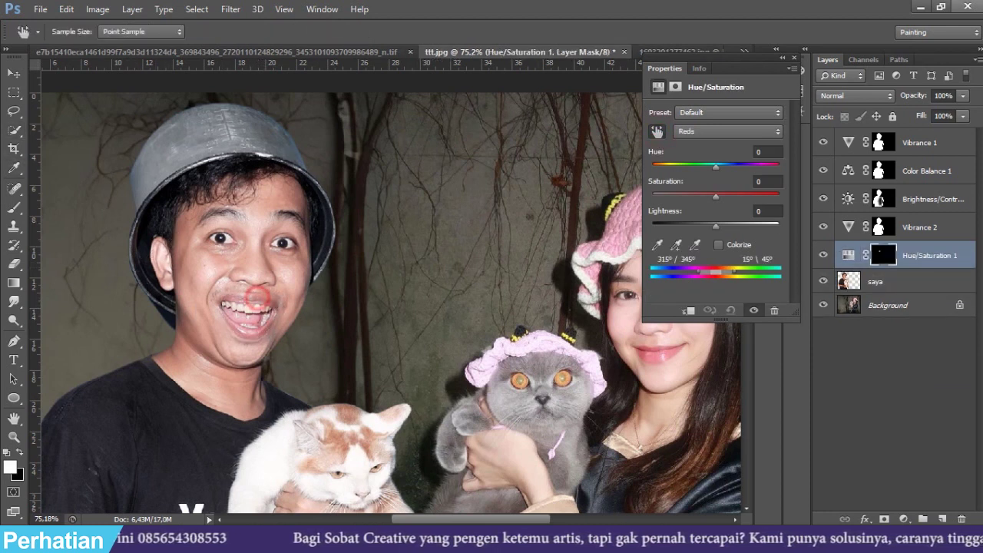
left_click_drag(715, 196, 722, 194)
left_click(793, 58)
key("v")
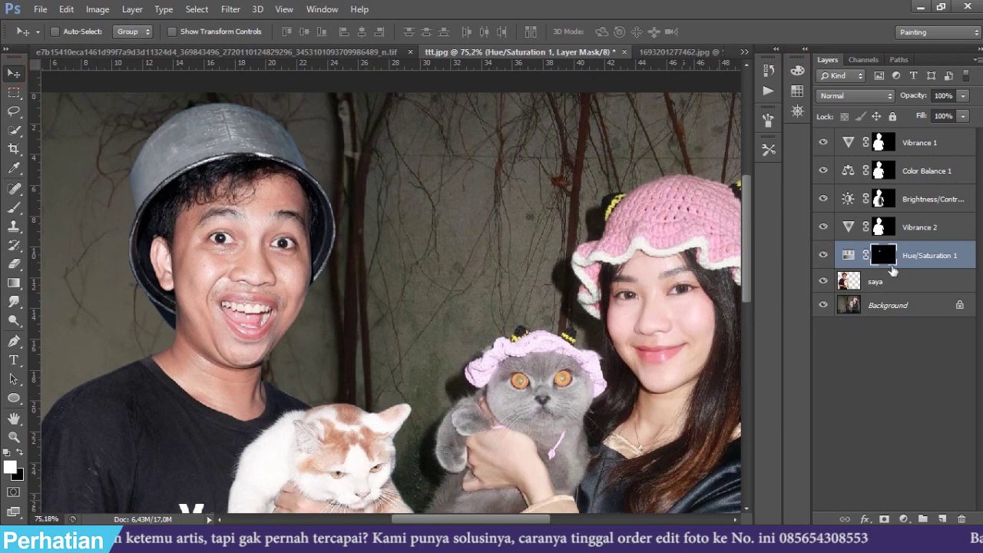
Step: Add an unmasked Color Balance adjustment above all layers, with Cyan–Red at -18 and Yellow–Blue at +10 in the midtones
scroll(331, 178, "down", 5)
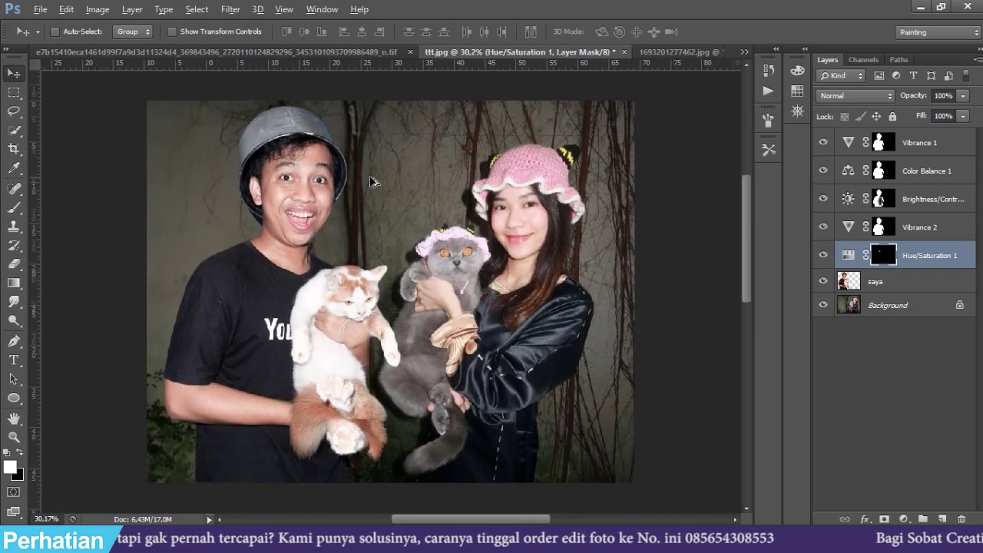
key("alt")
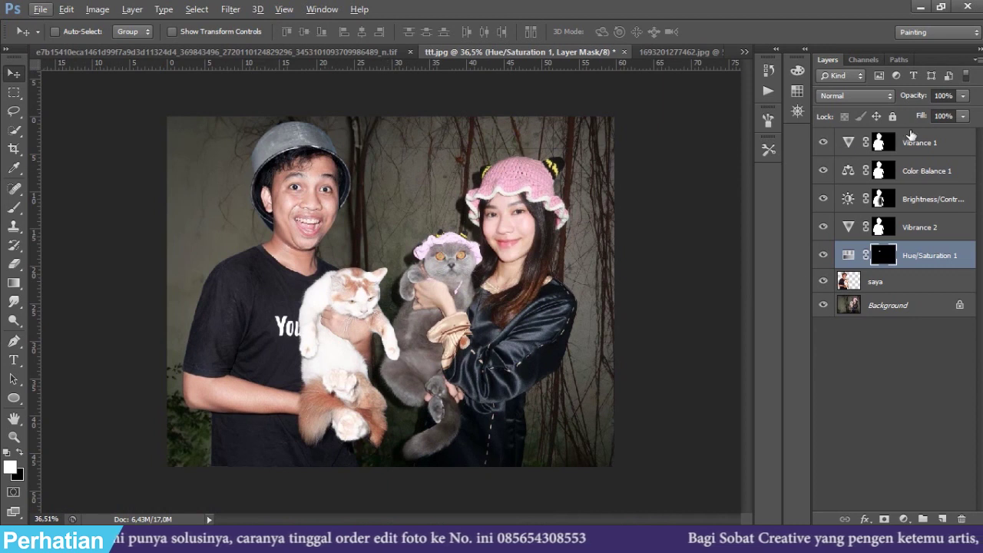
left_click(932, 144)
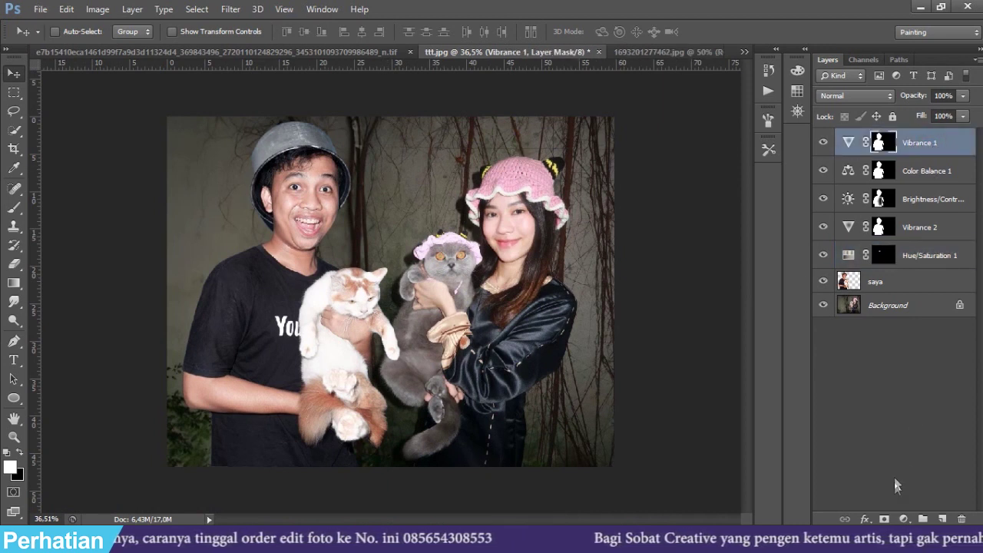
left_click(903, 519)
left_click(903, 363)
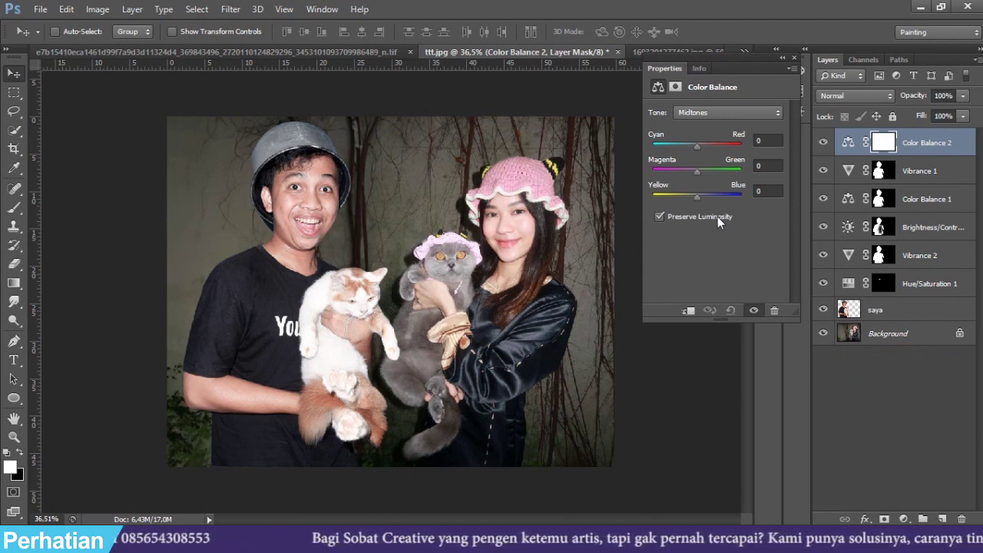
left_click_drag(707, 196, 701, 198)
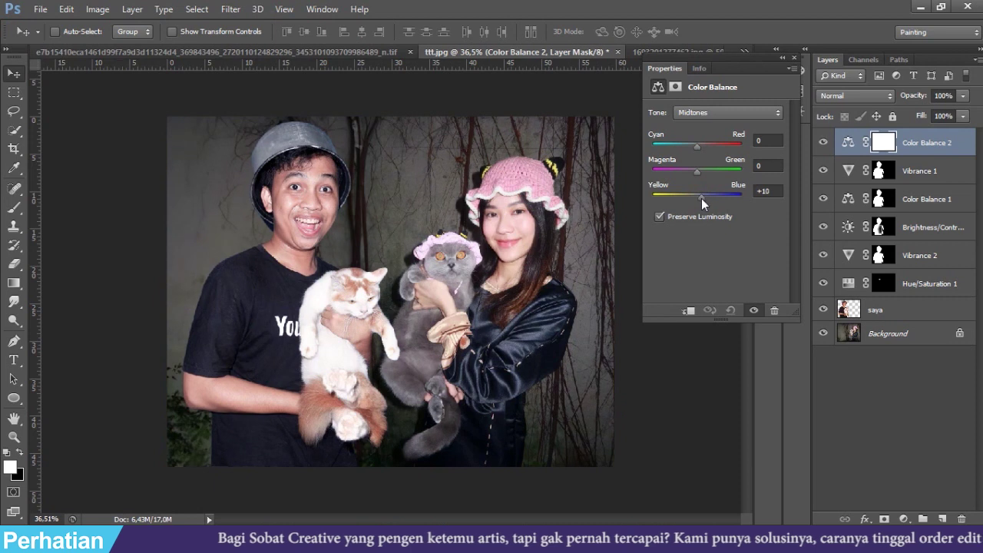
left_click_drag(695, 148, 688, 145)
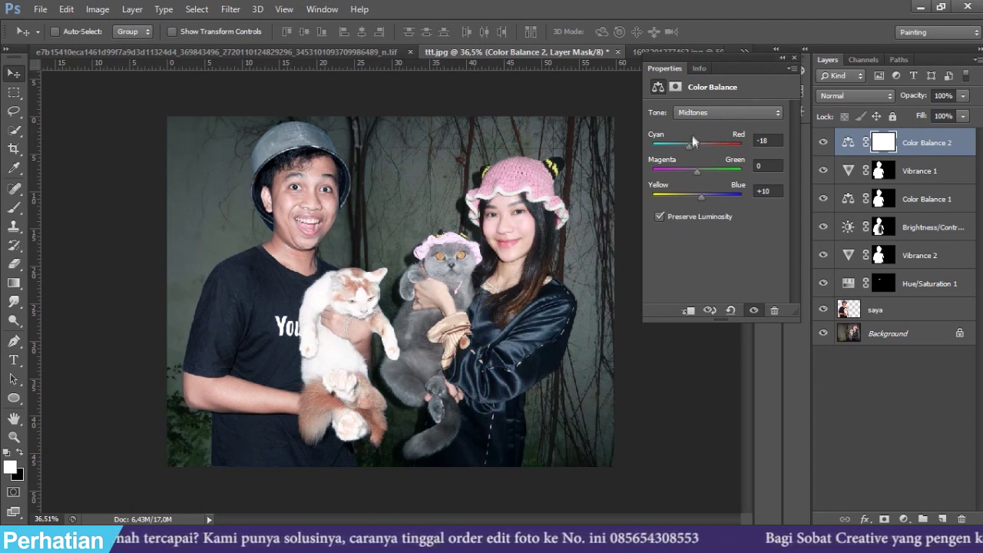
left_click(793, 58)
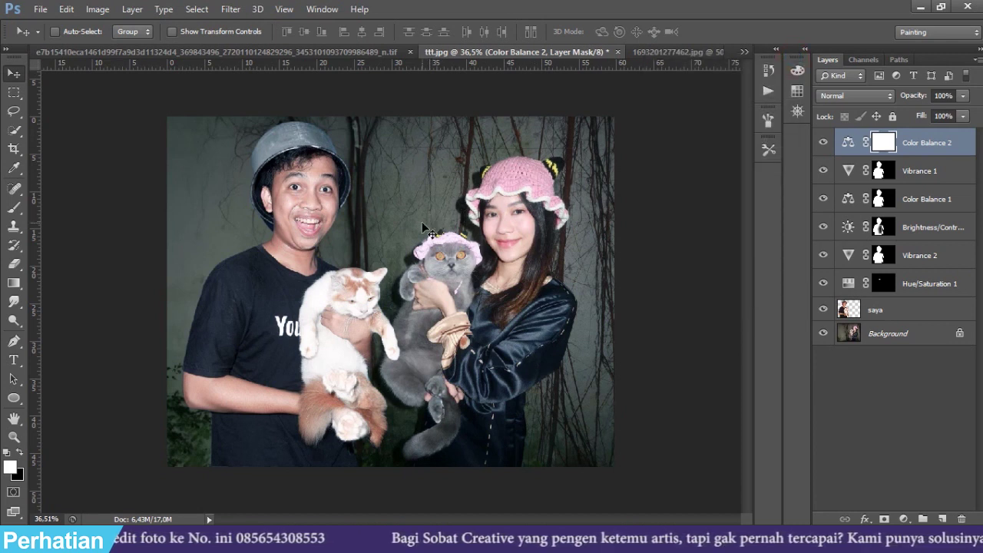
Step: Examine the man's face, neck and hat edges up close to check the colour match and cut-out
scroll(283, 167, "up", 3)
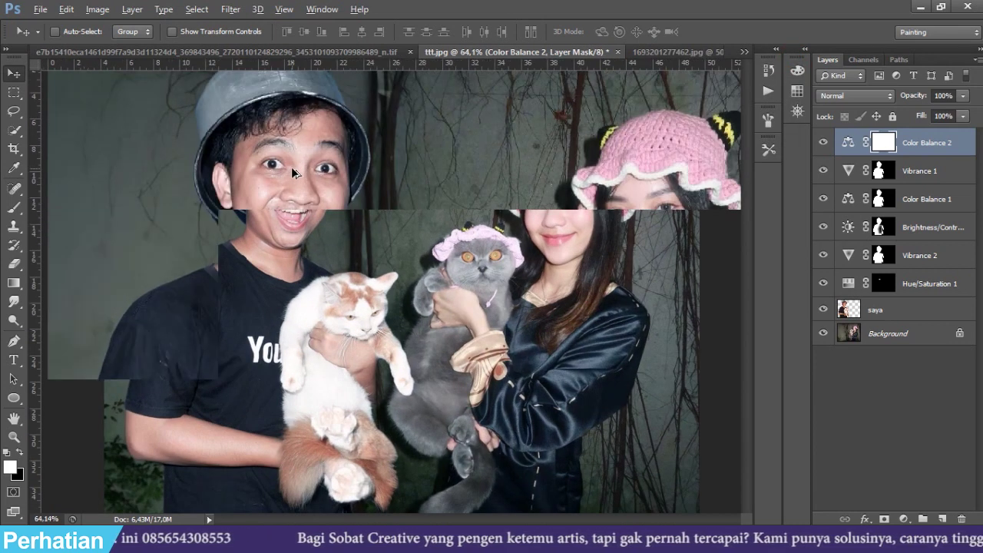
scroll(258, 188, "up", 3)
scroll(245, 190, "up", 2)
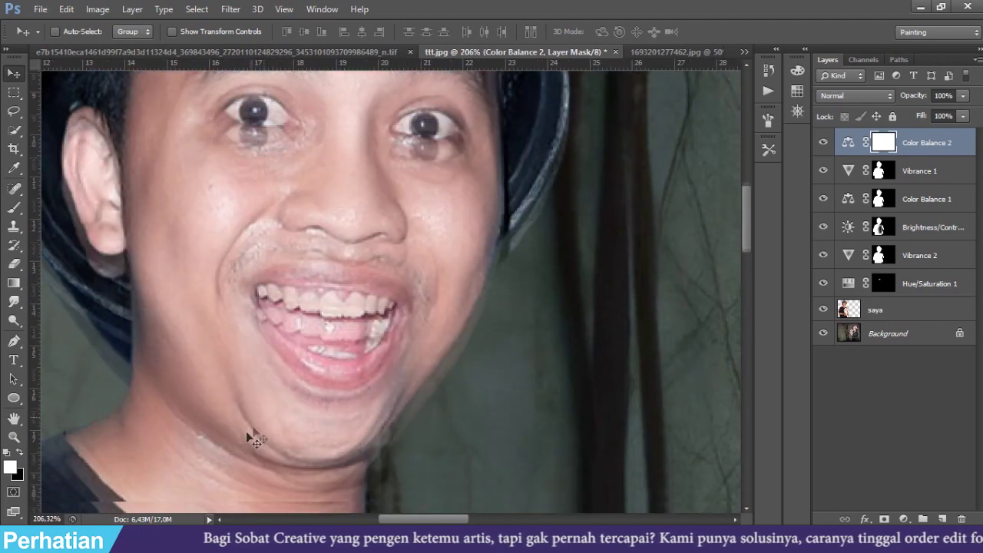
scroll(246, 431, "down", 3)
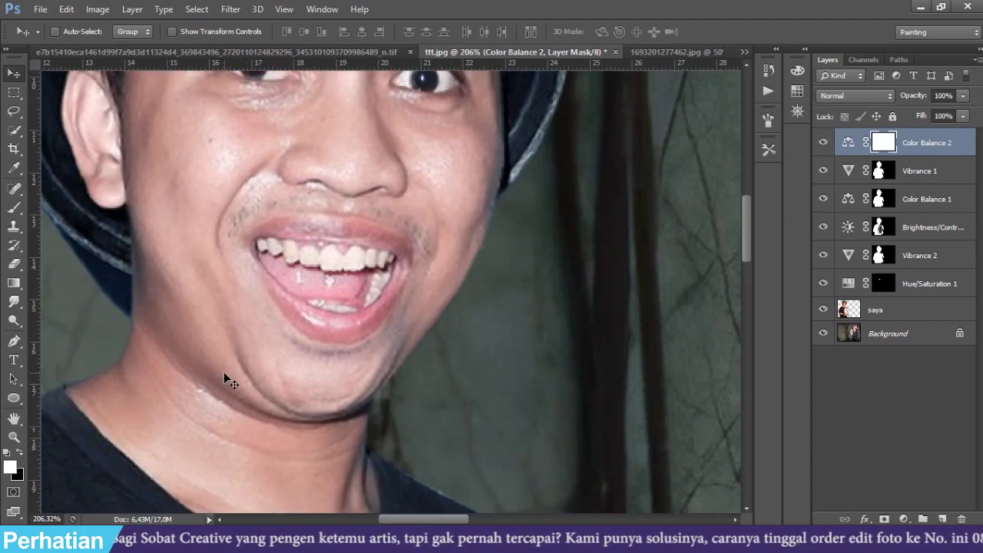
scroll(223, 372, "up", 4)
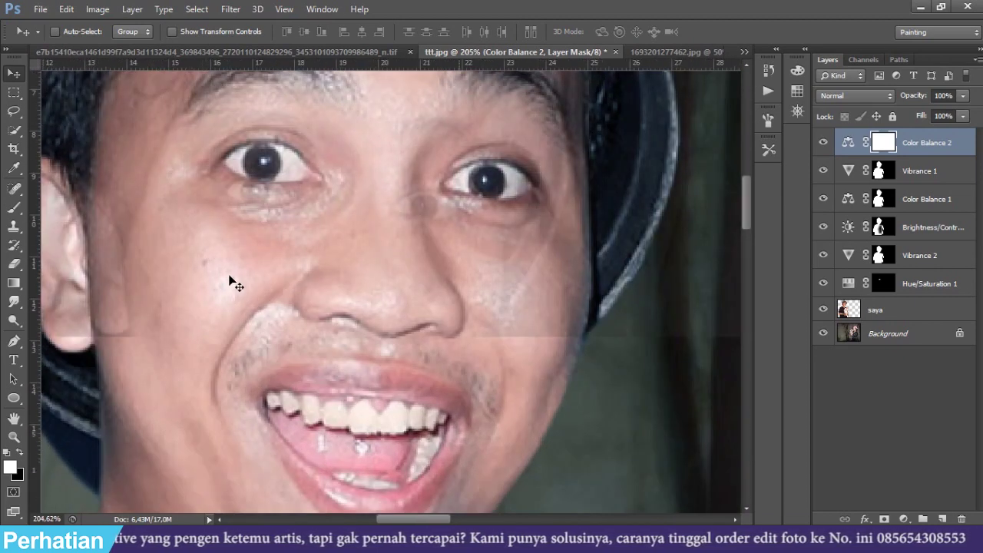
scroll(229, 276, "down", 4)
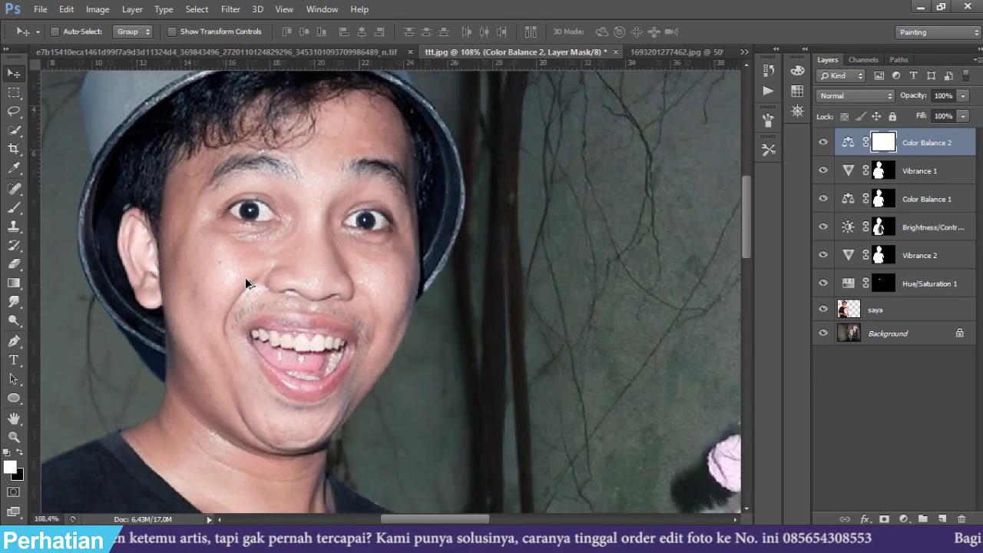
scroll(245, 279, "up", 1)
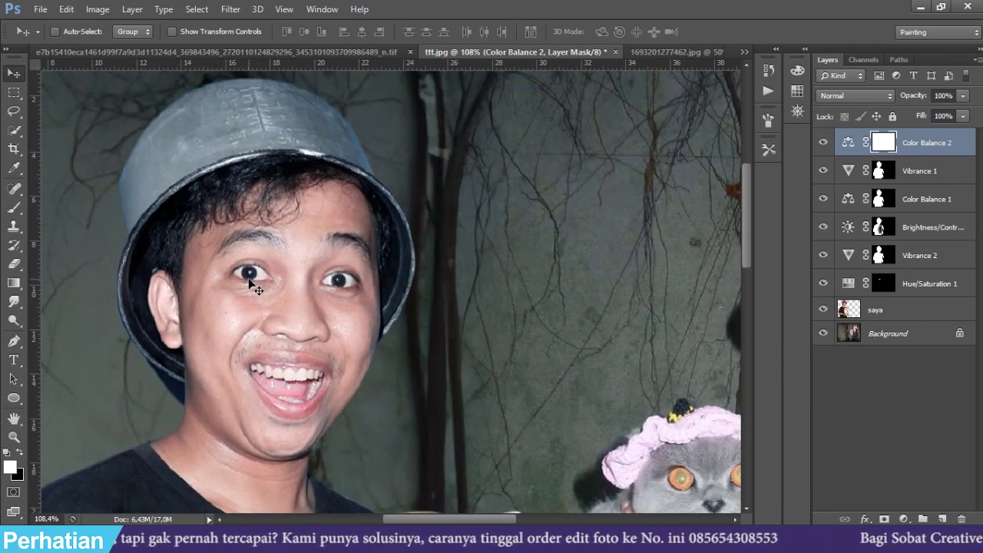
scroll(248, 282, "down", 3)
scroll(215, 267, "up", 2)
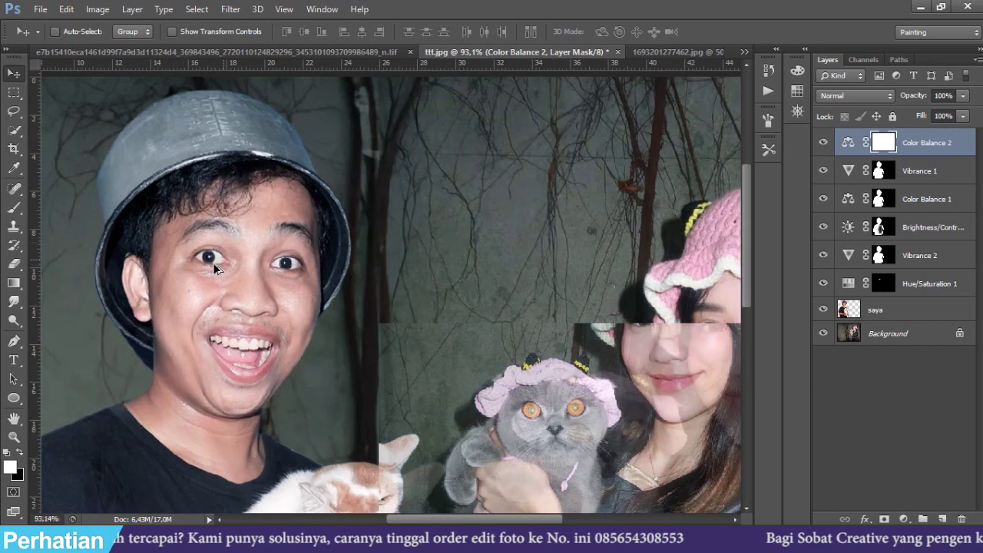
scroll(215, 267, "up", 2)
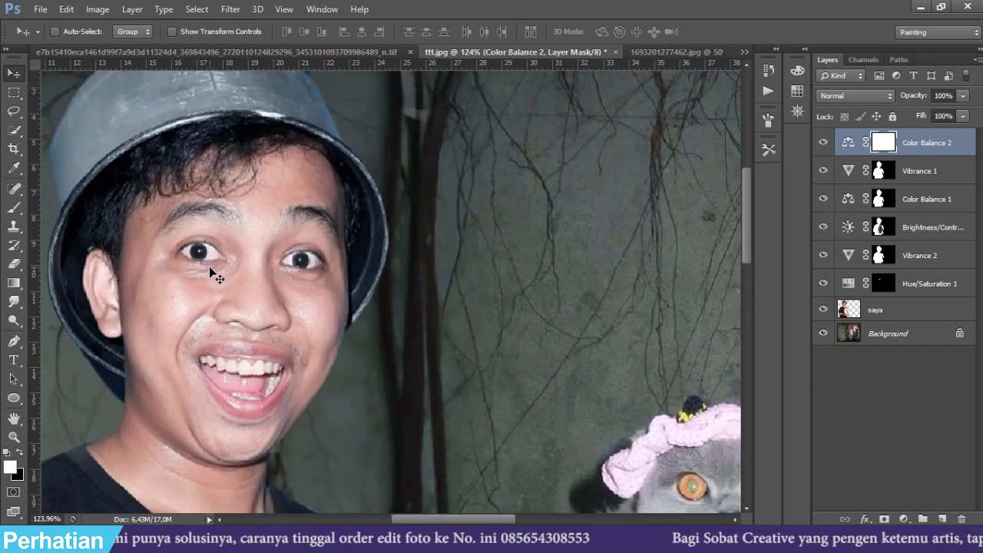
Step: Set up the Clone Stamp with a soft 20 px brush for retouching the man's face on the saya layer
left_click(904, 311)
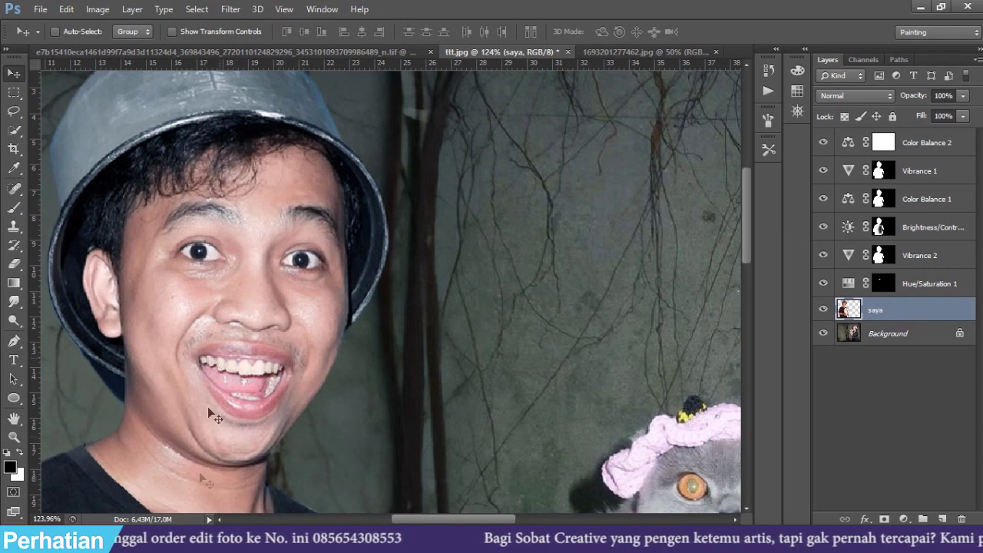
scroll(186, 478, "up", 3)
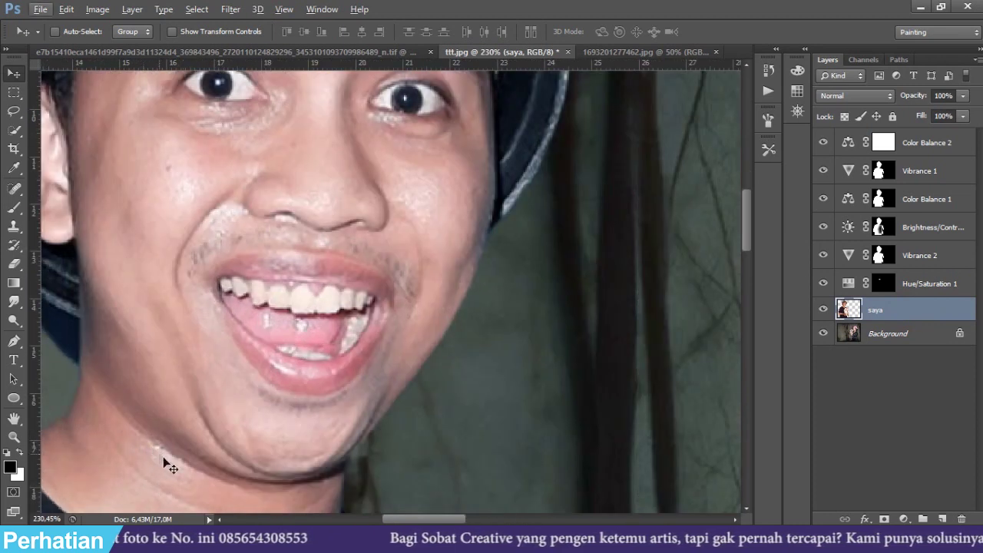
scroll(218, 220, "up", 3)
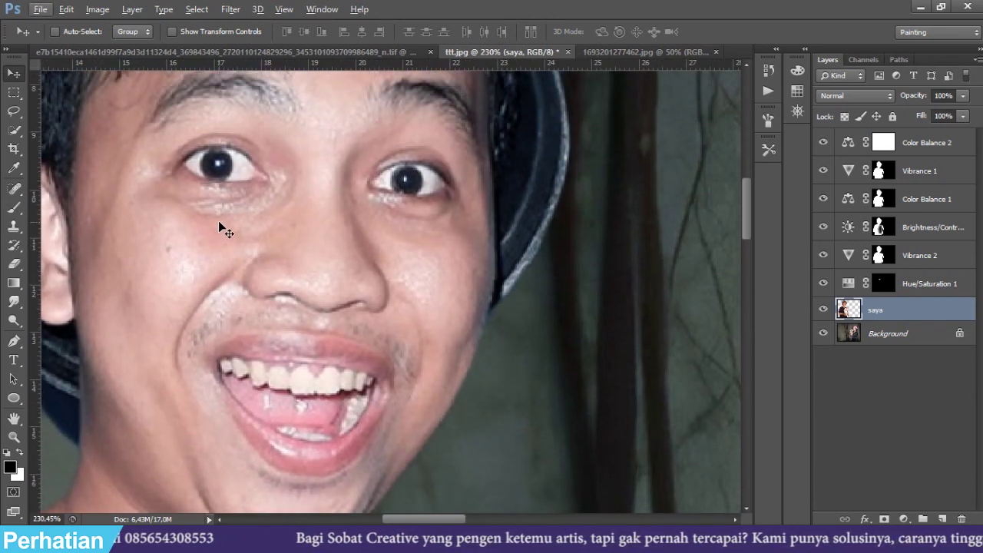
scroll(218, 221, "up", 3)
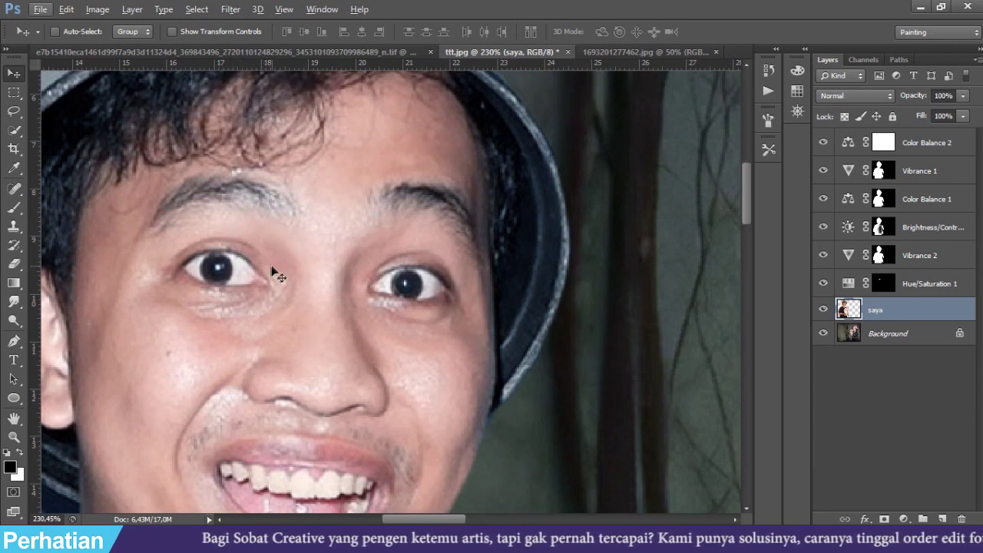
key("s")
key("alt+s")
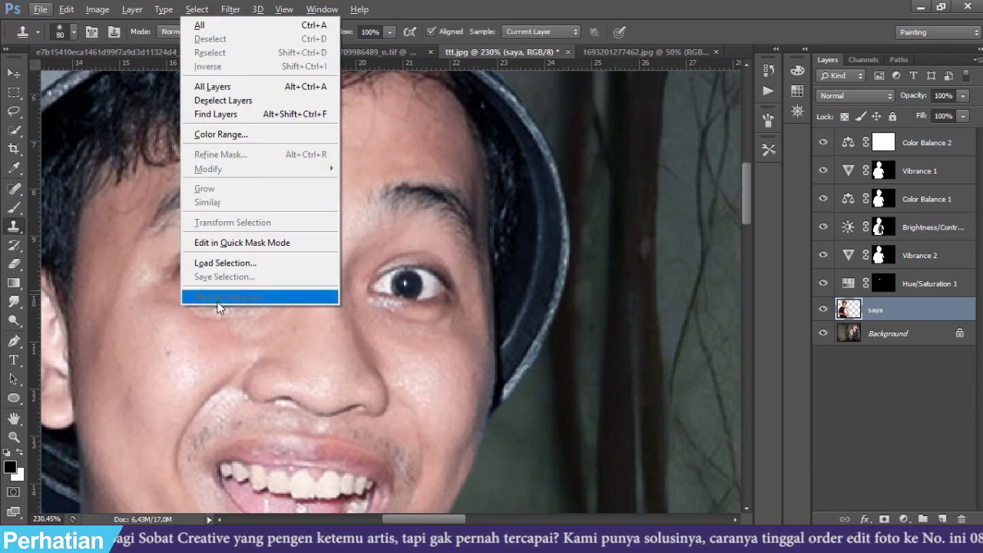
key("Escape")
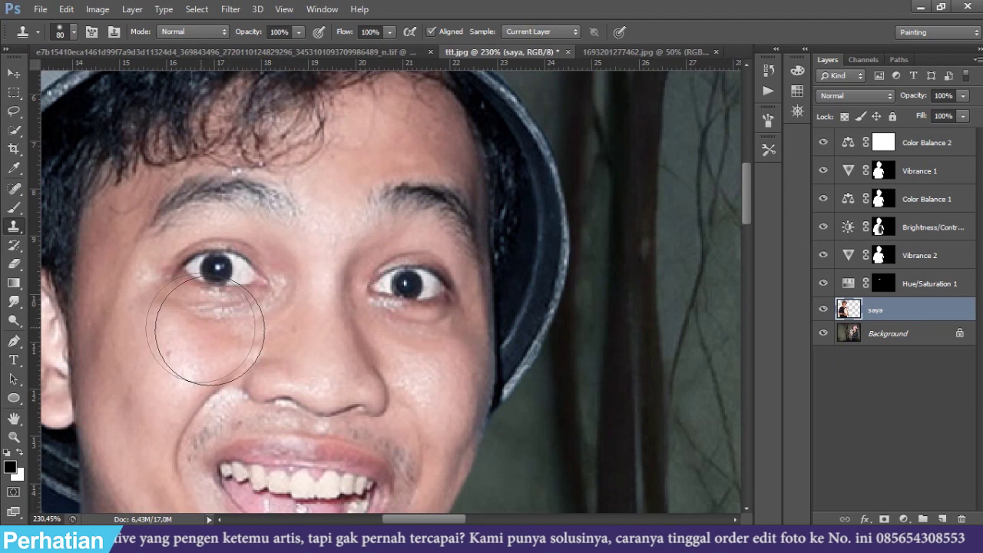
key("ctrl")
key("bracketleft")
key("bracketleft")
key("bracketleft")
key("bracketleft")
key("bracketleft")
key("bracketleft")
right_click(182, 351)
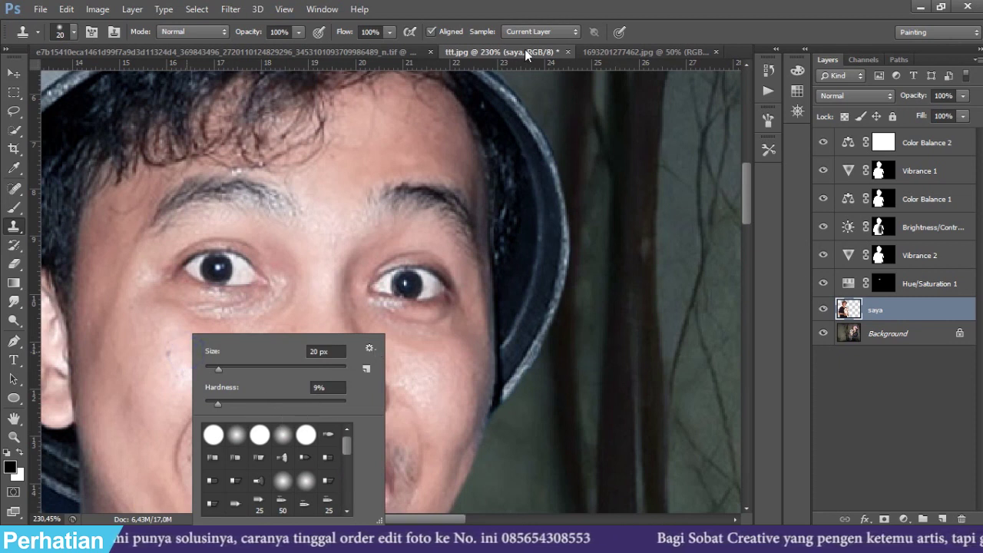
Step: Clone clean skin over the dark mole on the man's cheek with the Clone Stamp at 84% opacity
left_click(723, 6)
left_click(298, 31)
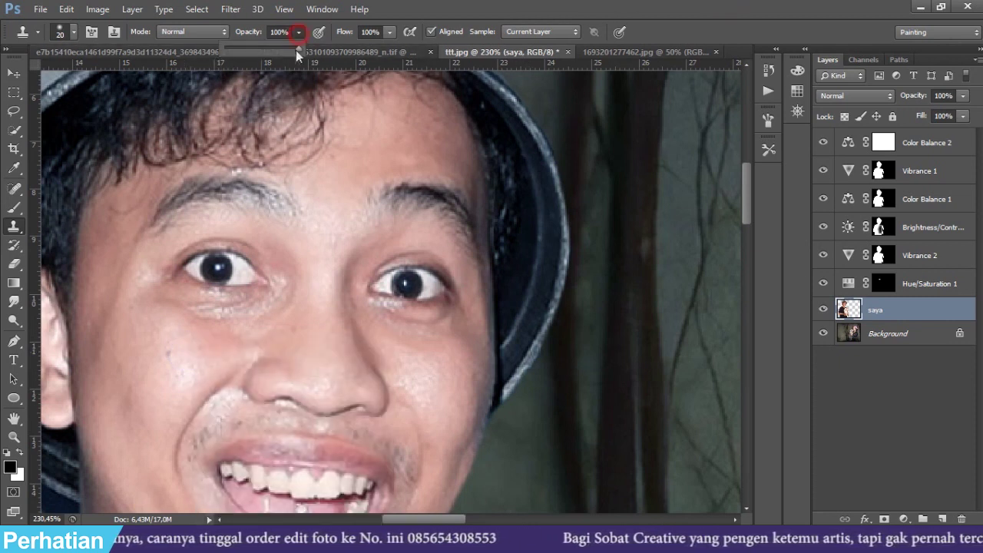
left_click(559, 6)
left_click_drag(231, 347, 220, 354)
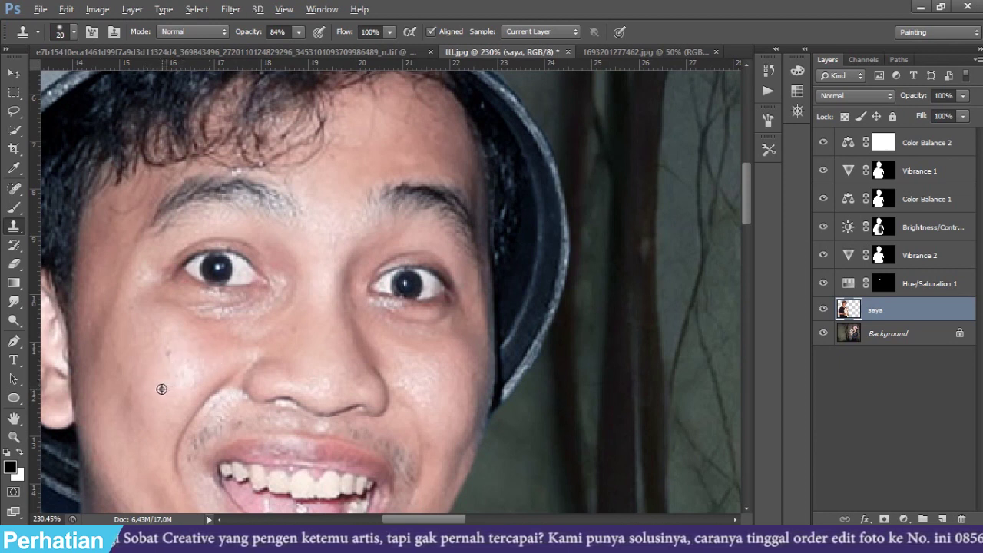
left_click_drag(183, 379, 203, 371)
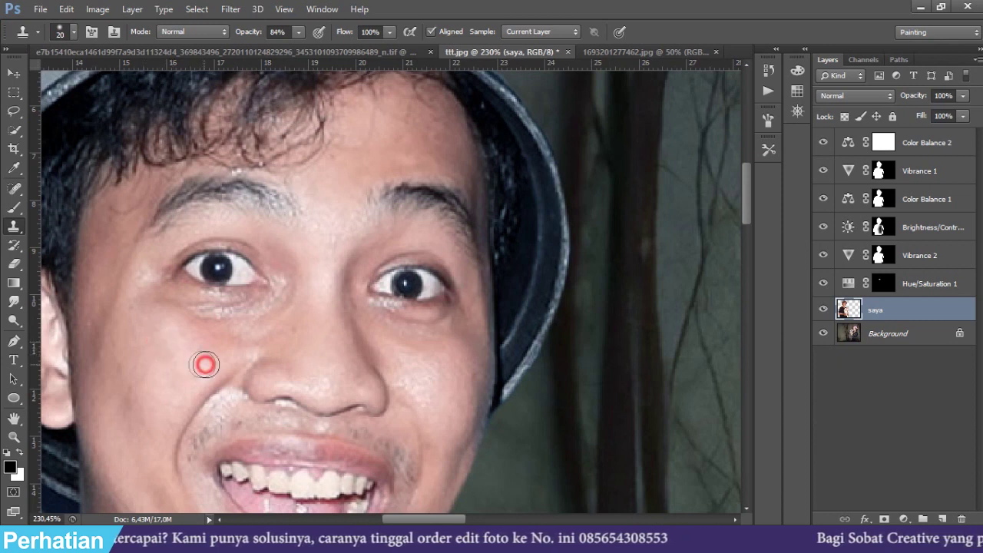
Step: Clone smooth skin over the shiny wrinkles under the man's eye on the ear side with the Clone Stamp at 60% opacity
scroll(147, 304, "down", 3)
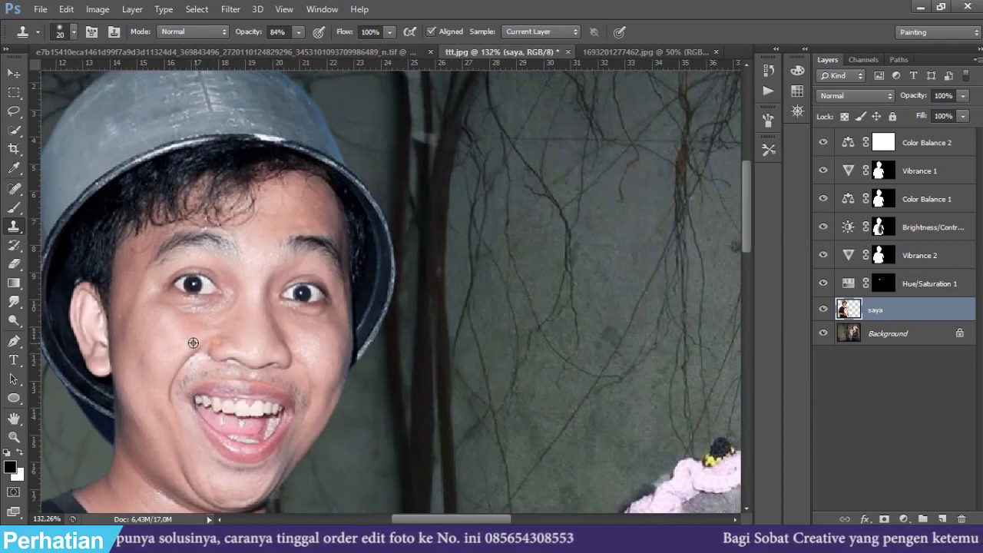
scroll(222, 334, "up", 4)
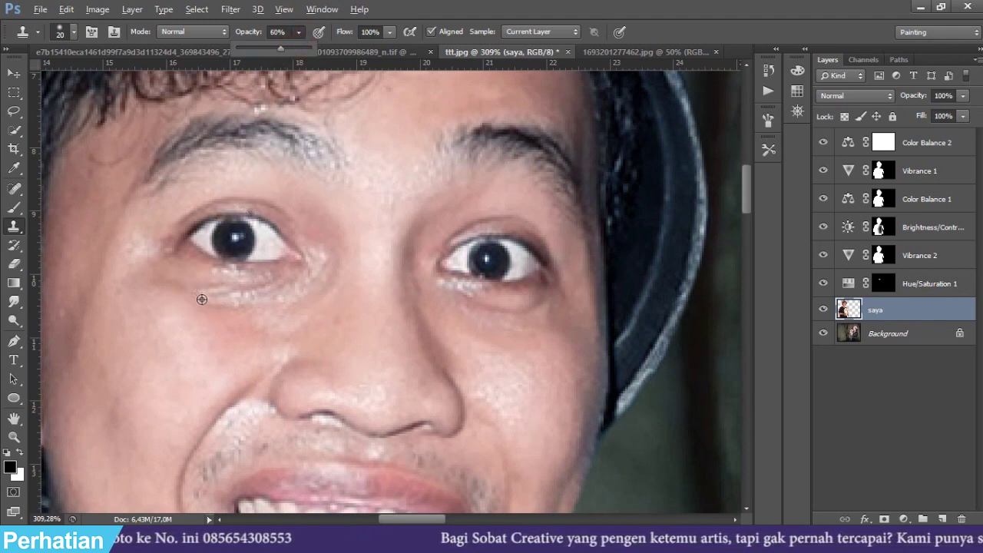
left_click(187, 274, "alt")
left_click_drag(213, 292, 213, 285)
left_click(214, 324, "alt")
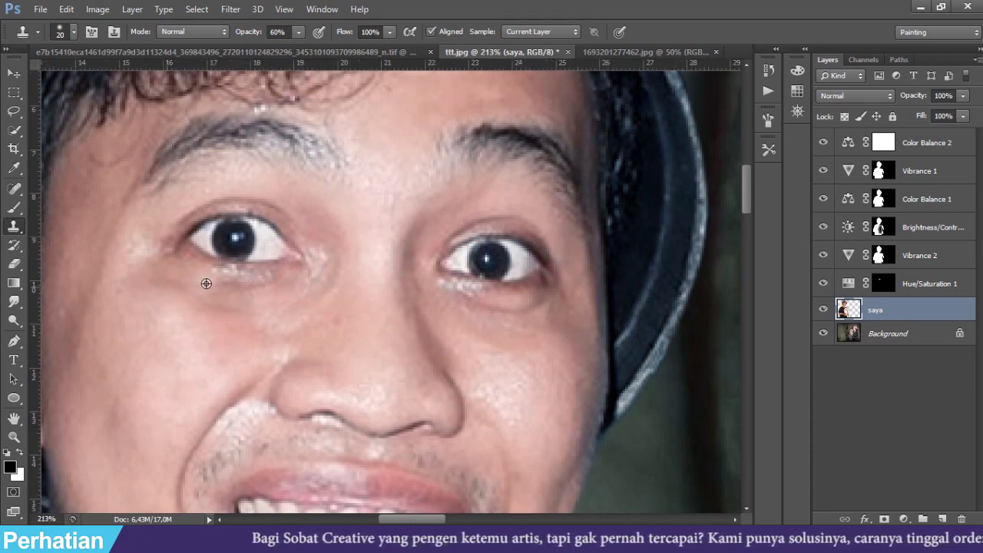
Step: Sample clean skin on the man's cheek and lower the Clone Stamp opacity to 32%
scroll(202, 281, "down", 5, "alt")
scroll(236, 283, "down", 2)
scroll(170, 291, "up", 5)
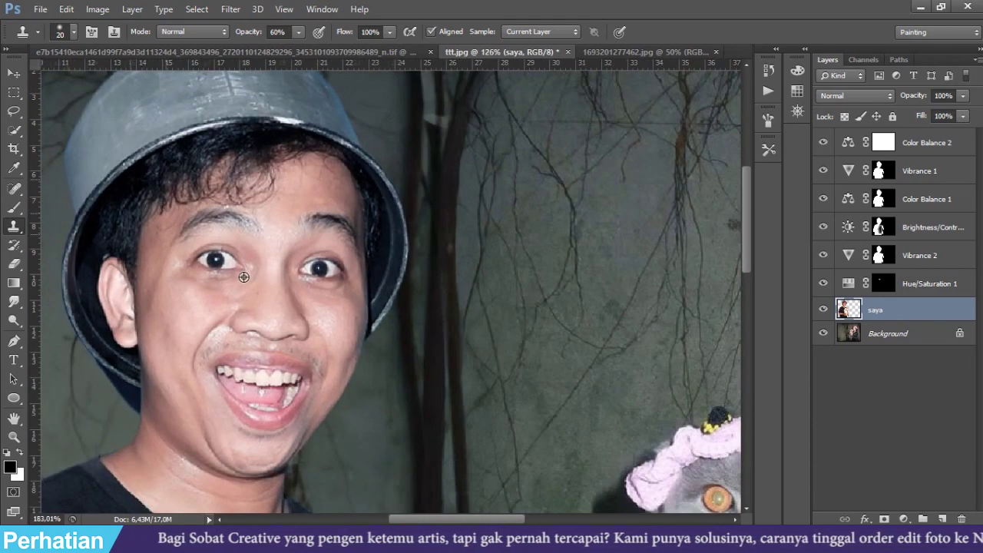
scroll(169, 286, "down", 8)
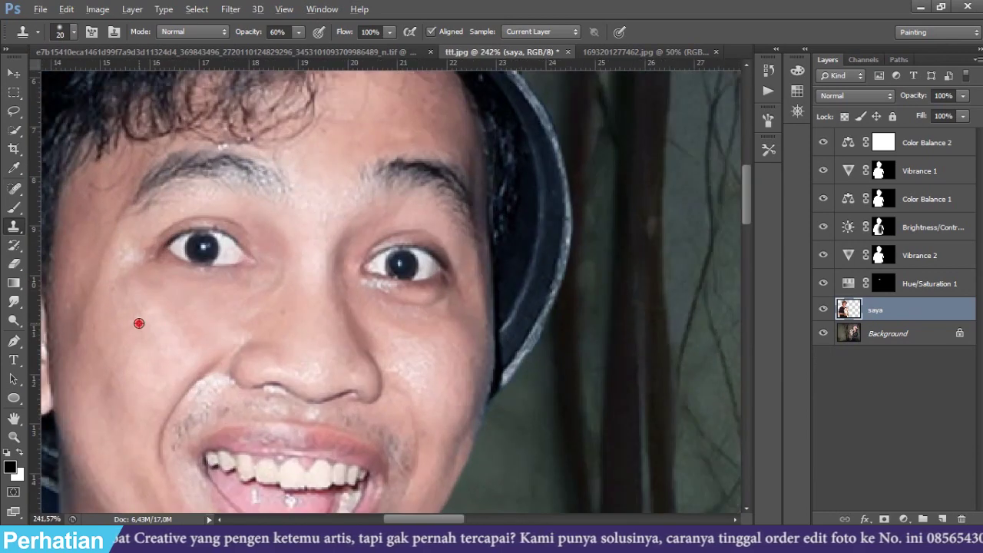
key("3")
key("2")
scroll(340, 299, "down", 4)
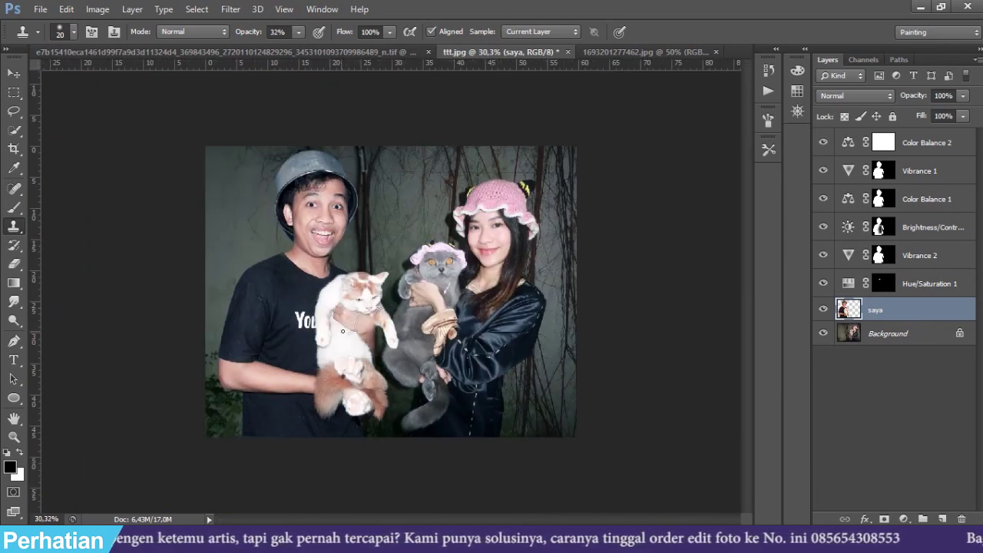
Step: Duplicate the saya layer, place the copy directly beneath the original and name it bayangan
scroll(343, 331, "up", 2)
left_click(14, 73)
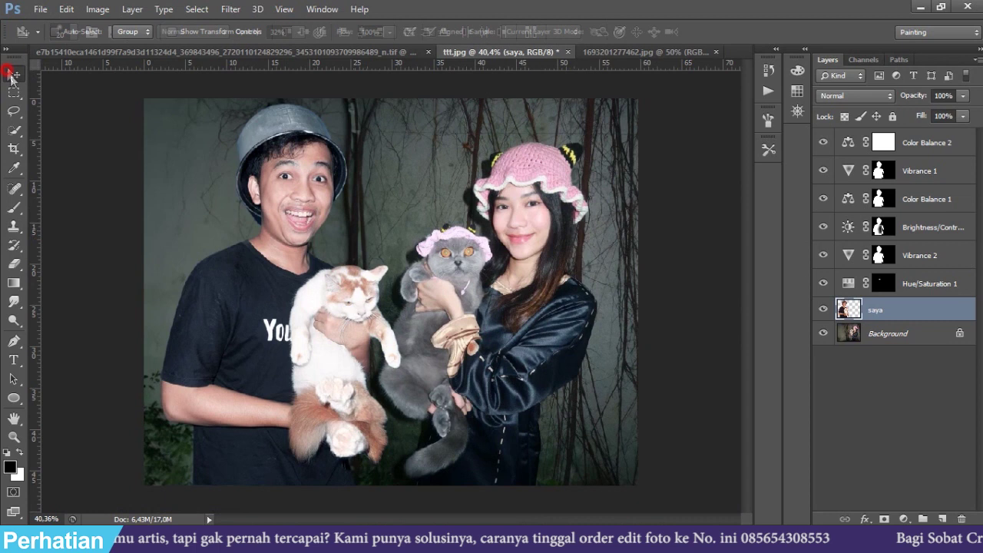
scroll(415, 261, "up", 1)
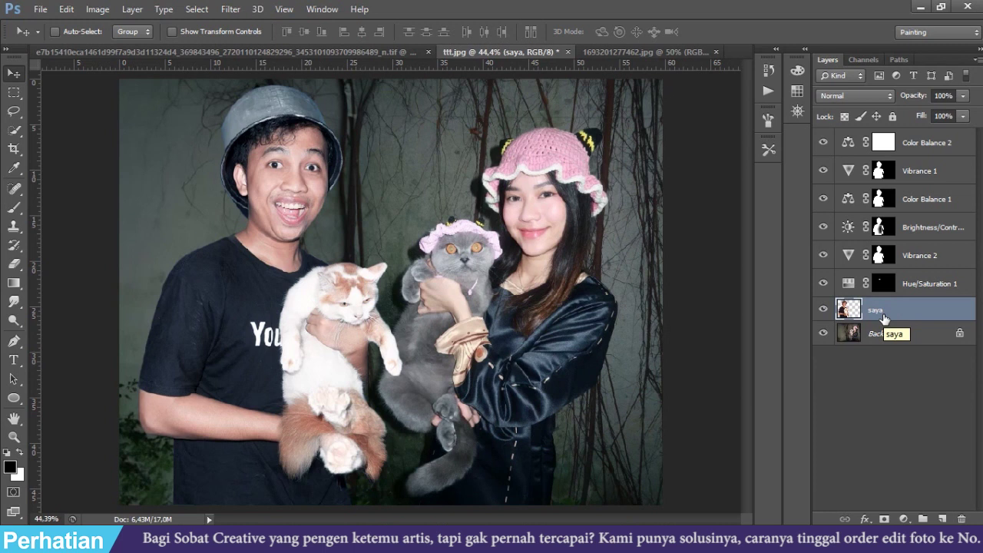
key("ctrl+j")
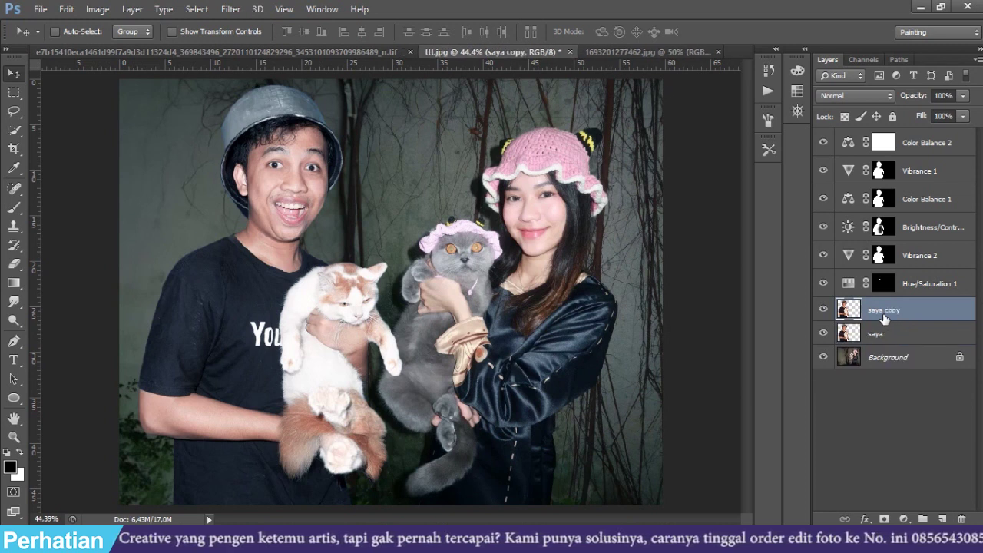
left_click_drag(919, 308, 922, 336)
double_click(884, 333)
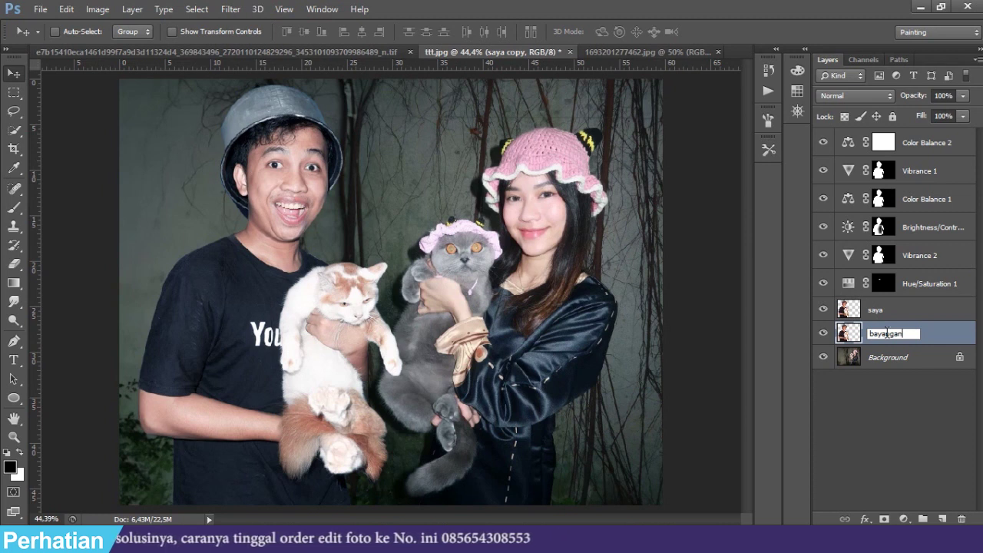
type("bayangan")
key("Return")
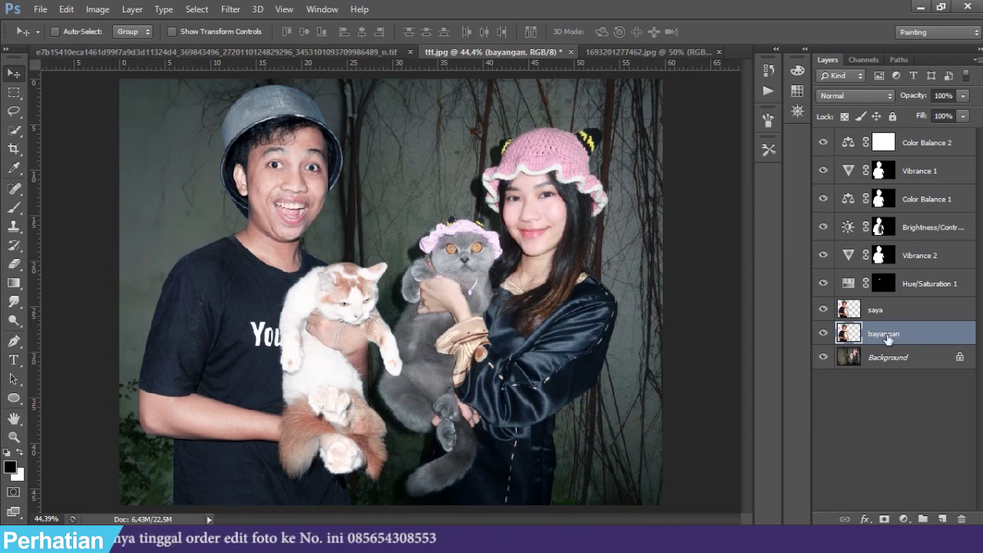
Step: Fill the outline of the man and his cat on the bayangan layer with black (#000000) and deselect
left_click(843, 335, "ctrl")
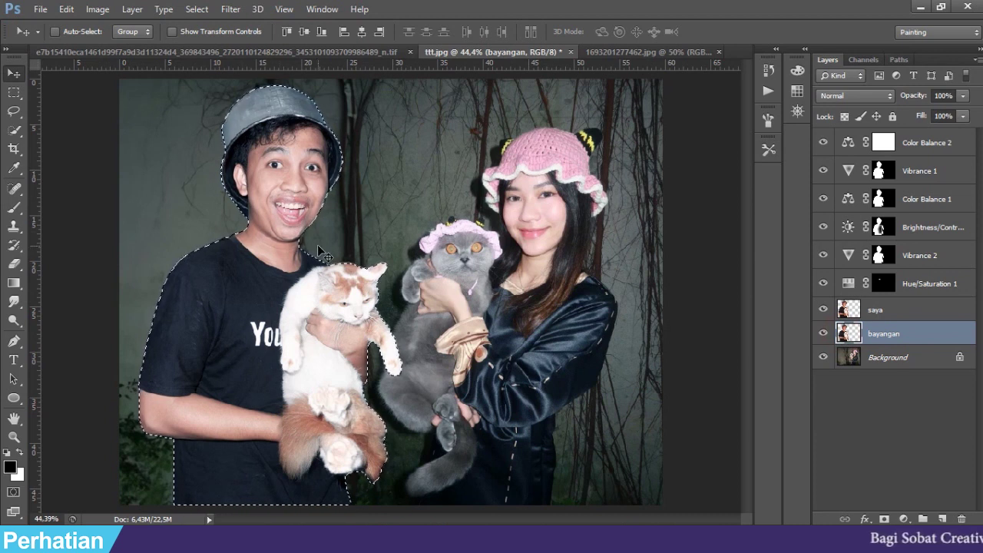
left_click(11, 467)
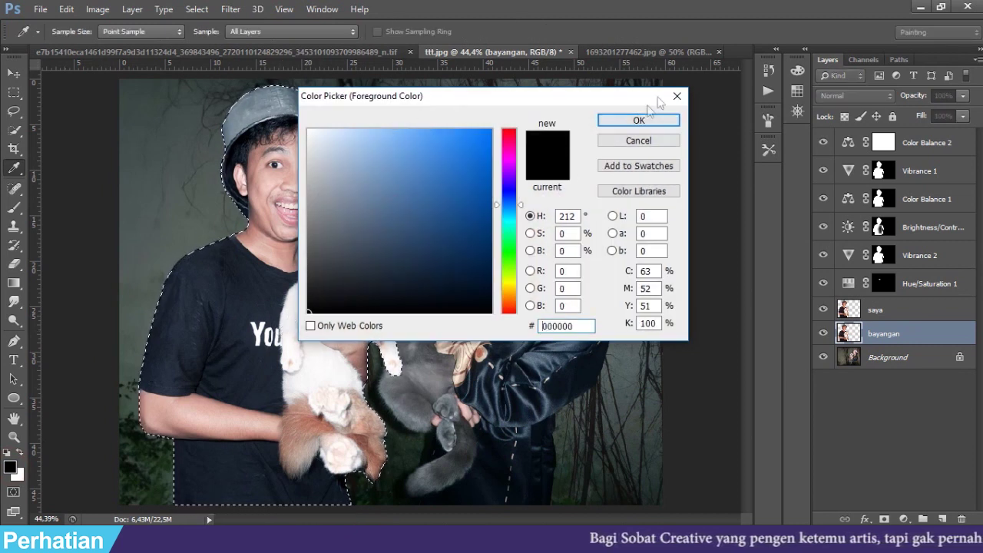
left_click(650, 120)
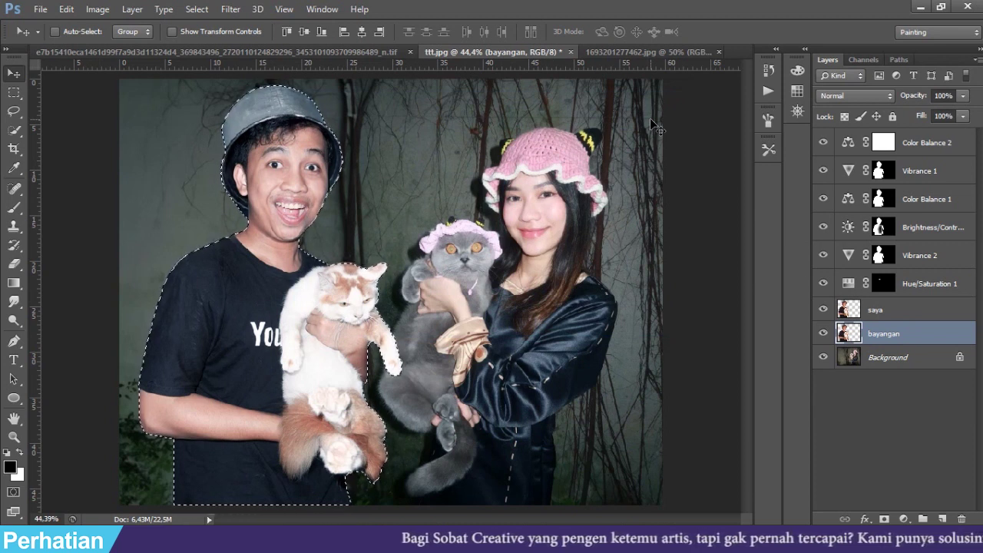
key("alt+BackSpace")
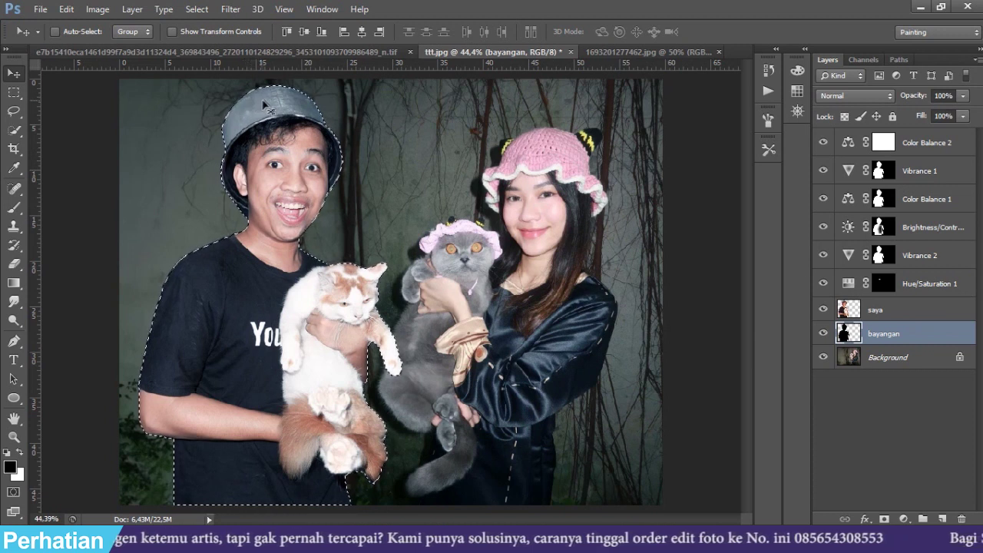
key("ctrl+d")
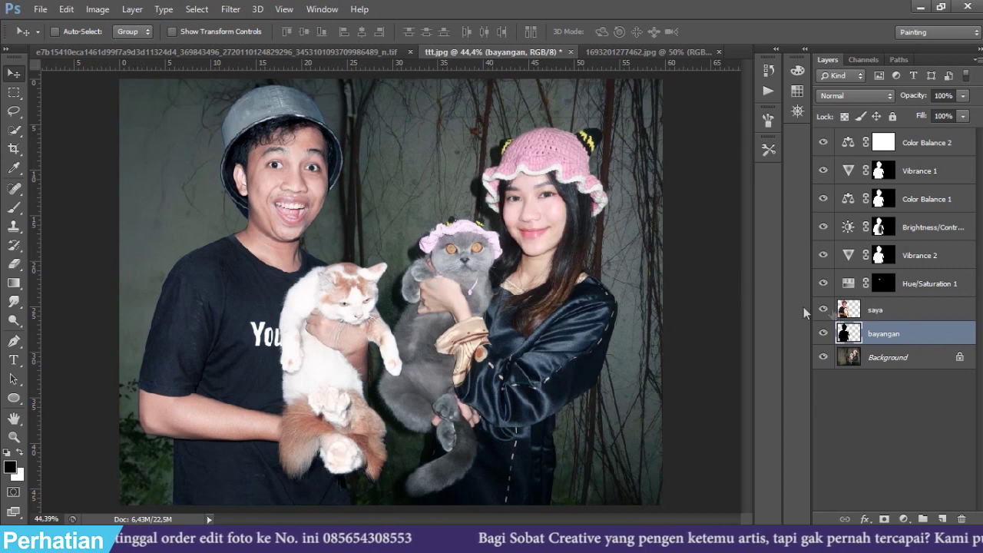
Step: Nudge the black bayangan silhouette slightly left so it shows as a shadow behind the man
key("Left")
key("Left")
key("Left")
key("Left")
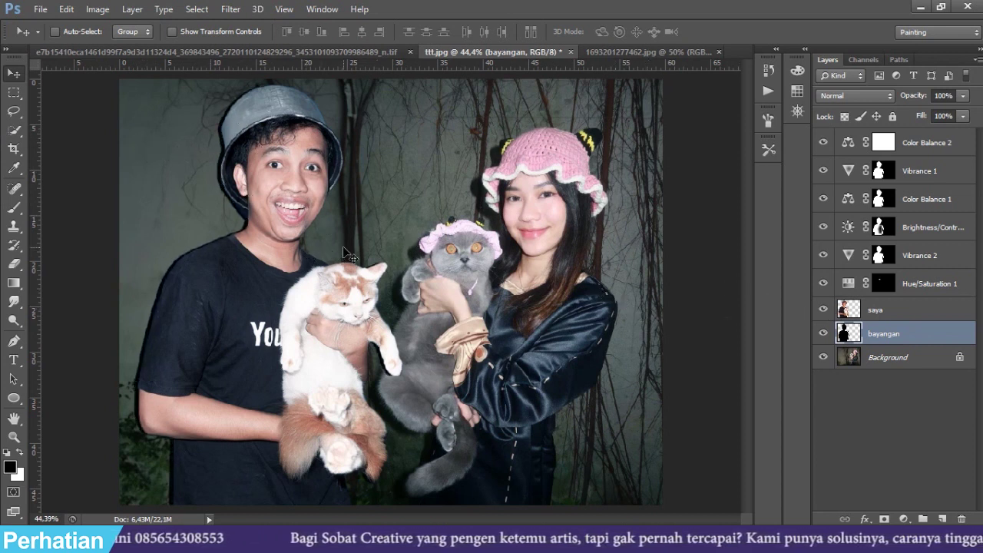
Step: Soften the bayangan shadow with a Gaussian Blur of 2.6 pixels and lower the layer's opacity to 60%
scroll(310, 204, "up", 2)
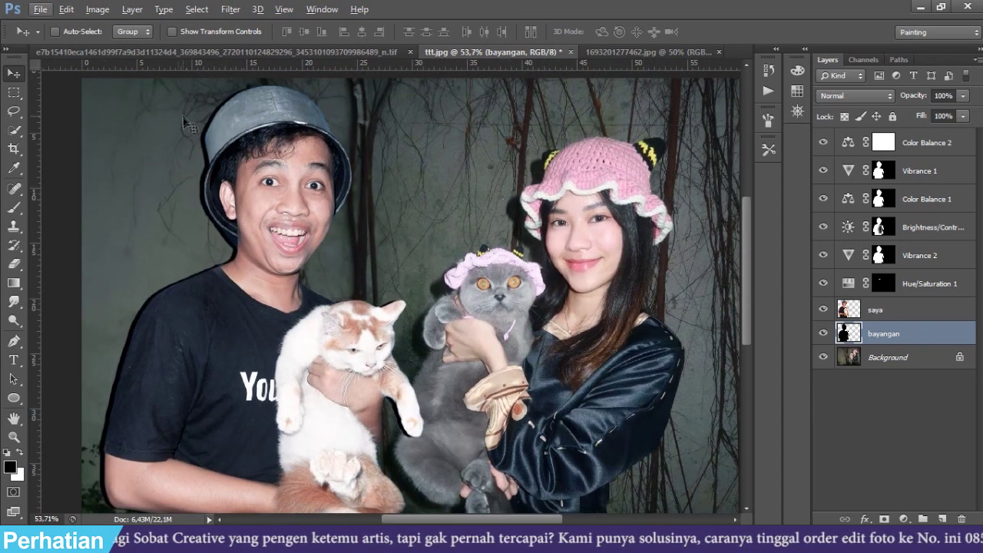
left_click(230, 10)
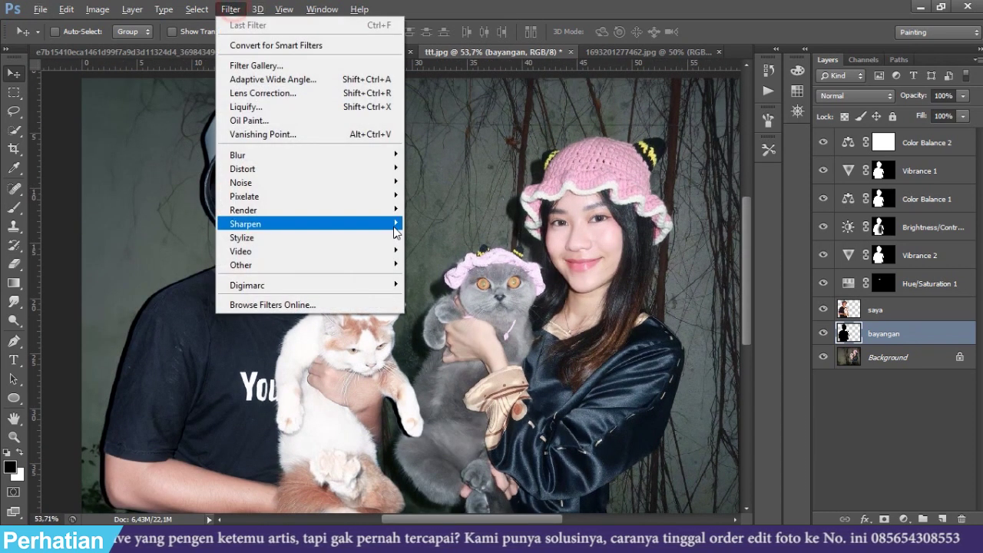
mouse_move(372, 157)
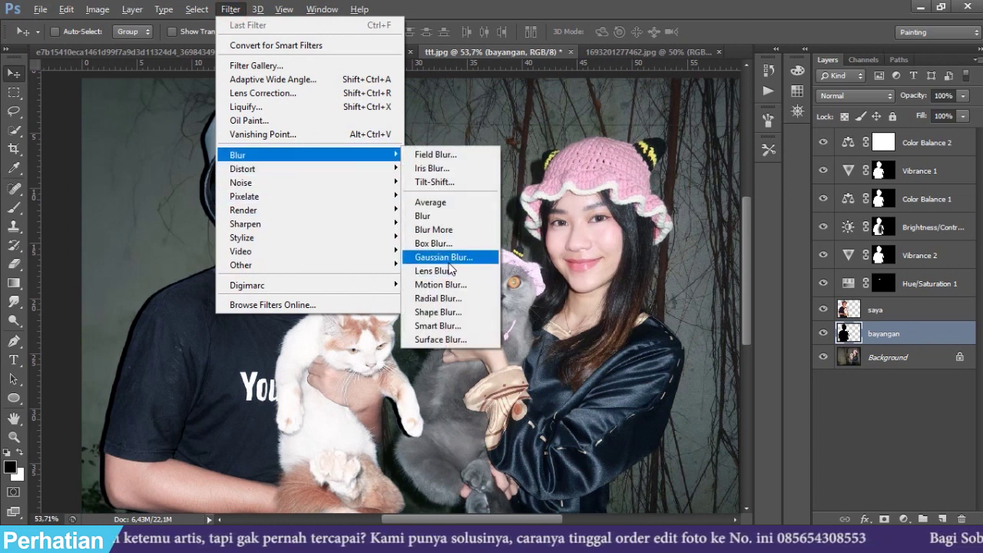
left_click(450, 261)
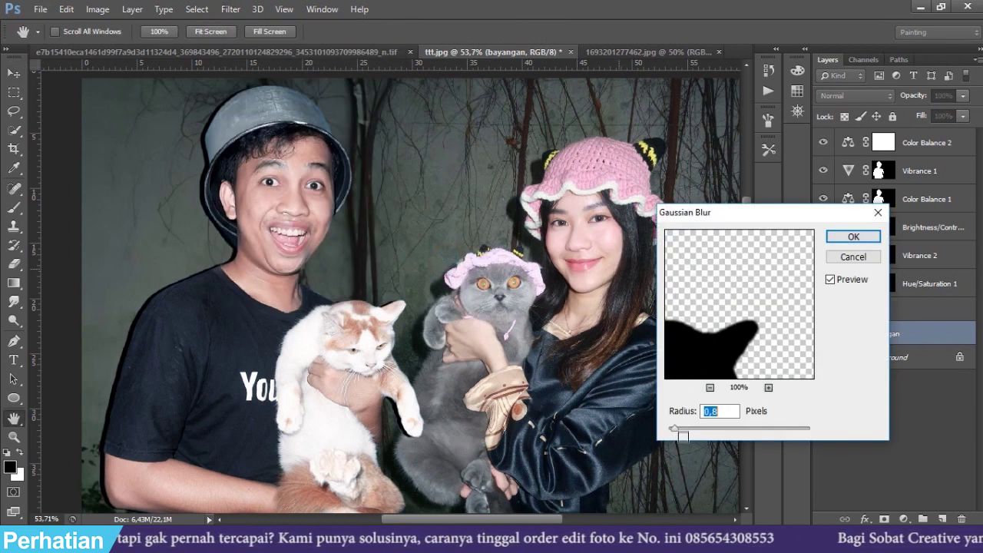
left_click_drag(675, 431, 687, 429)
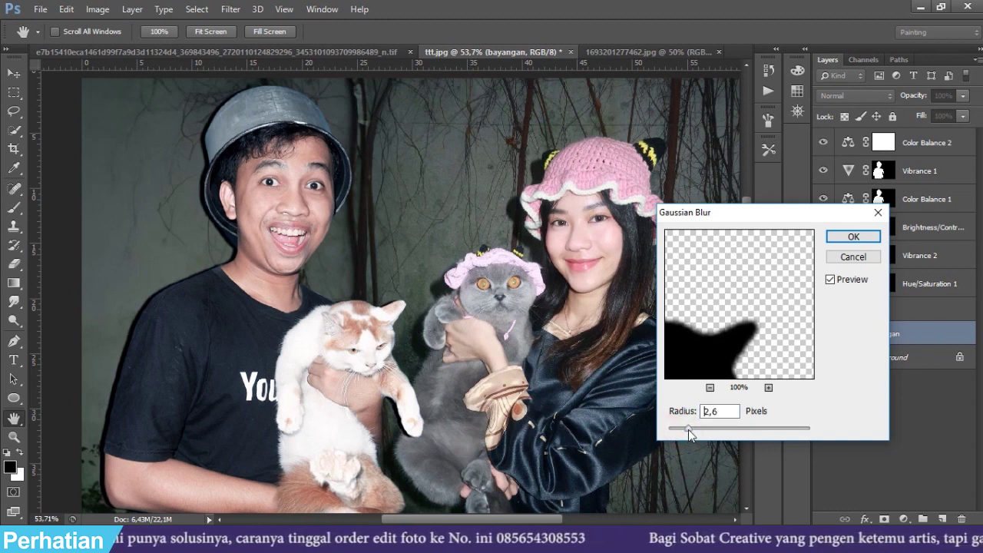
left_click(856, 238)
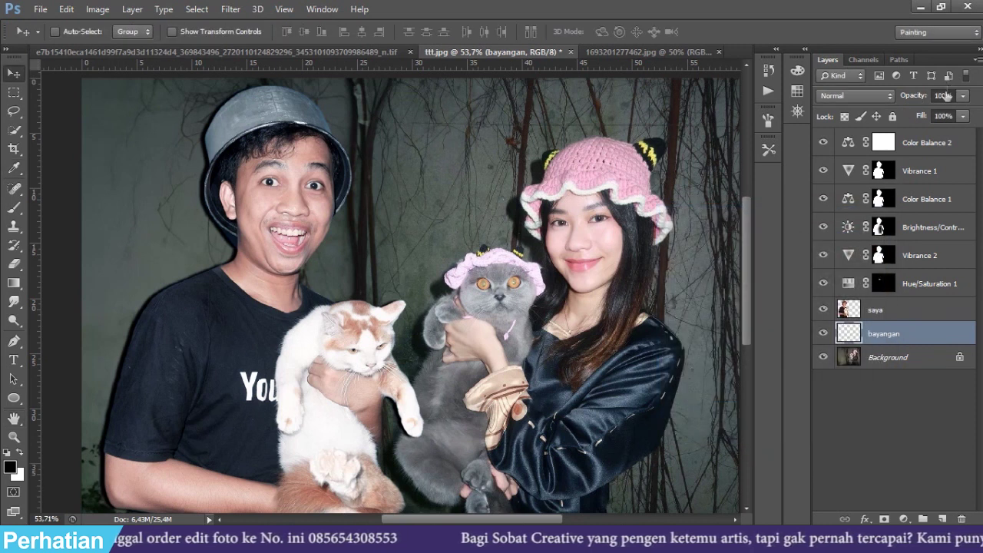
left_click(967, 95)
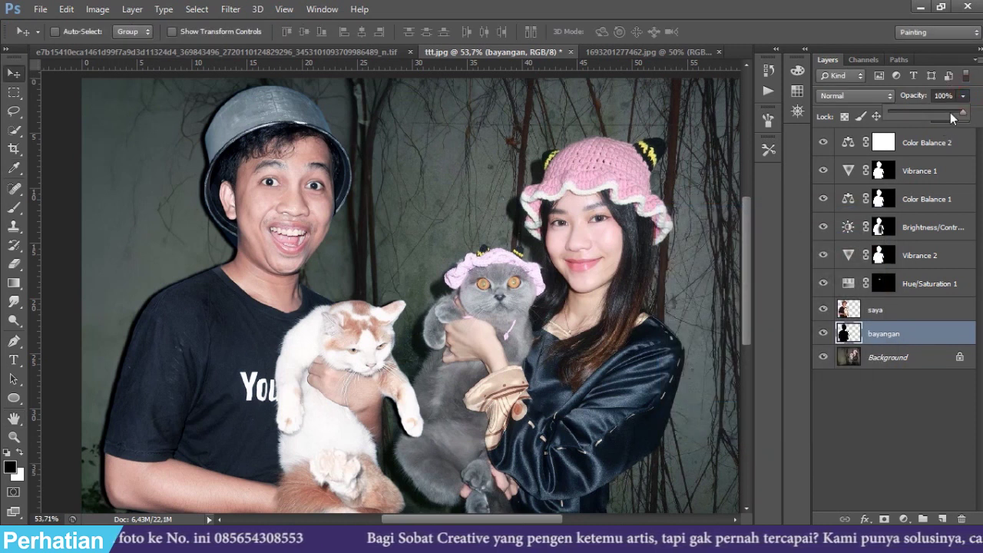
left_click_drag(950, 114, 939, 113)
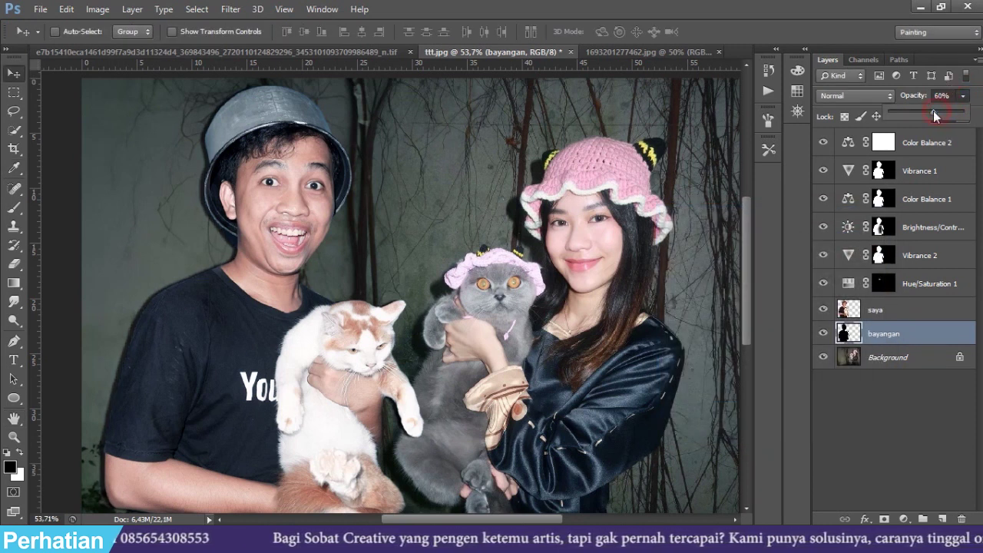
Step: Lower the bayangan layer's fill to 86% to lighten the shadow behind the man
left_click(299, 275)
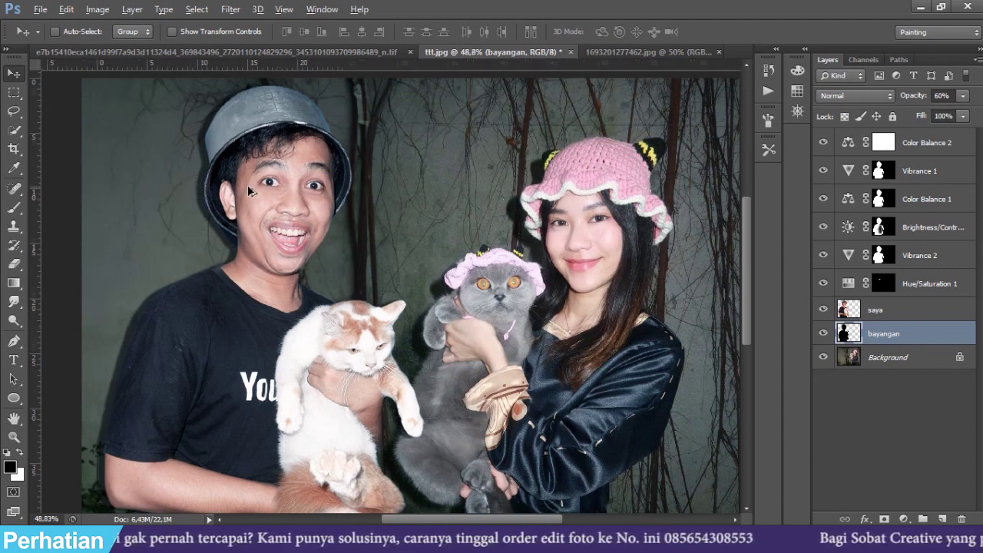
scroll(247, 184, "down", 3)
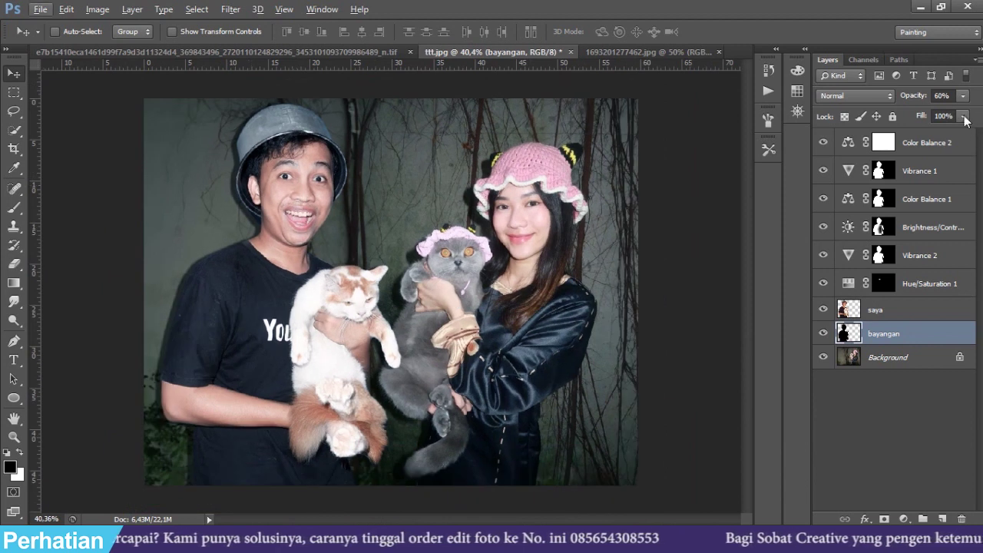
left_click(964, 117)
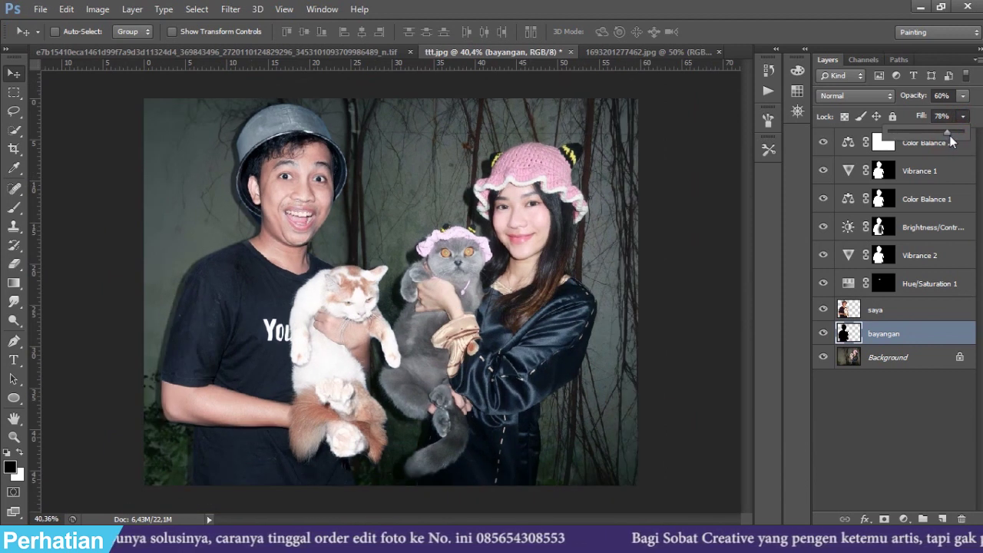
left_click_drag(948, 135, 953, 135)
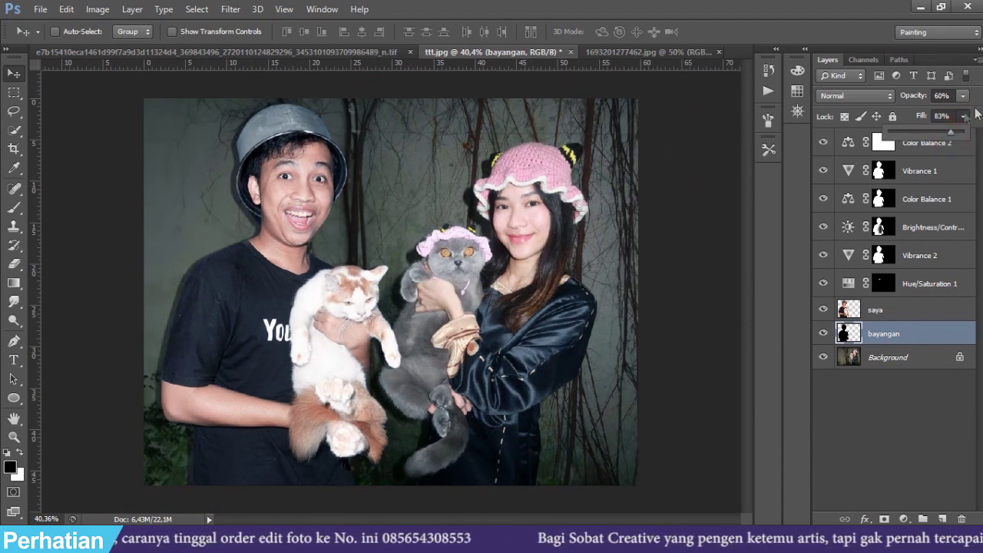
scroll(412, 291, "up", 2)
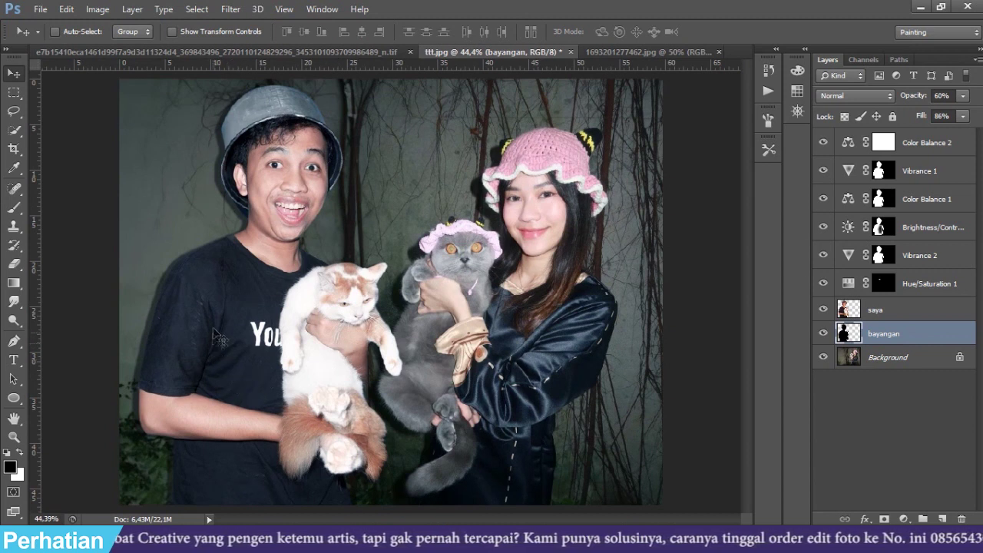
Step: Add a new layer named bayangan 2 directly above bayangan and ready a soft black 300 px brush at 7% opacity
left_click(941, 519)
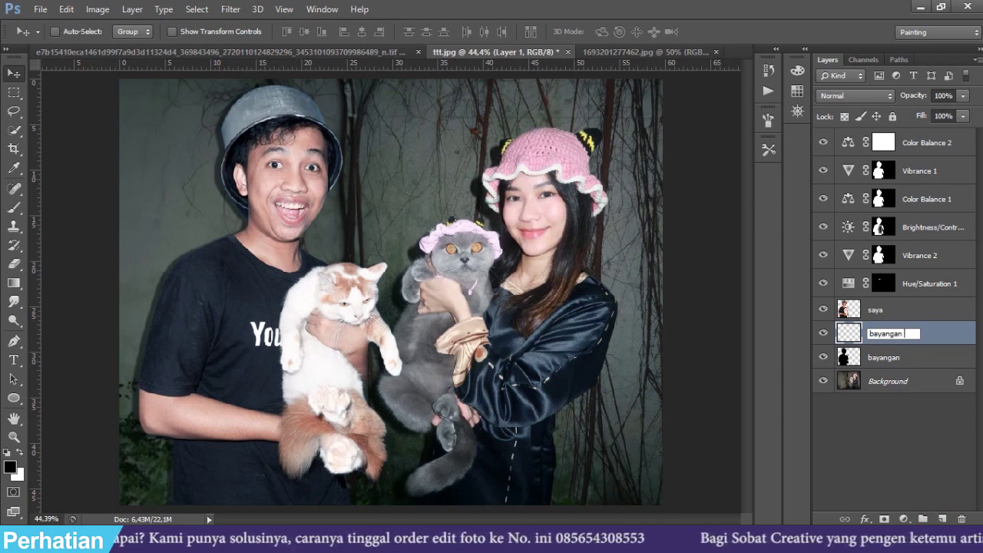
key("Return")
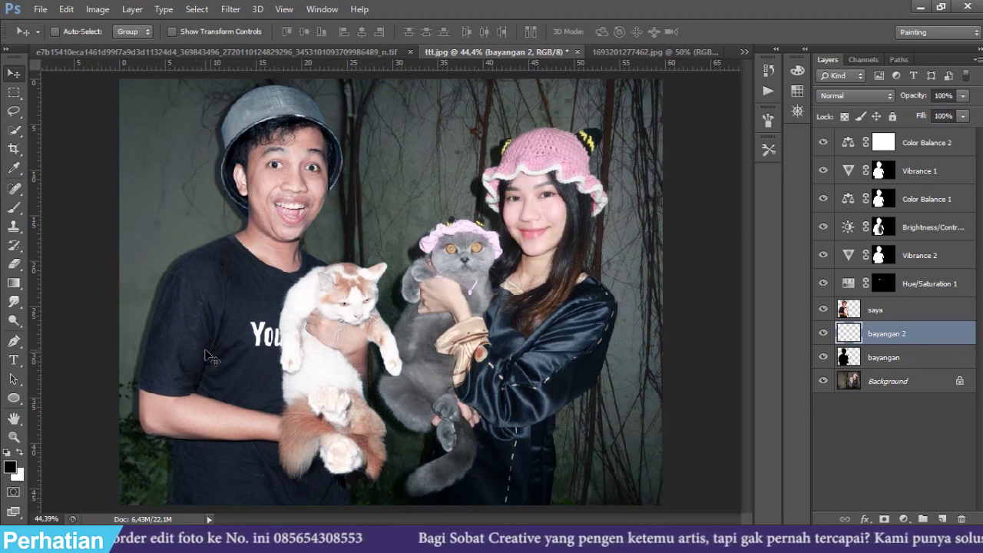
key("b")
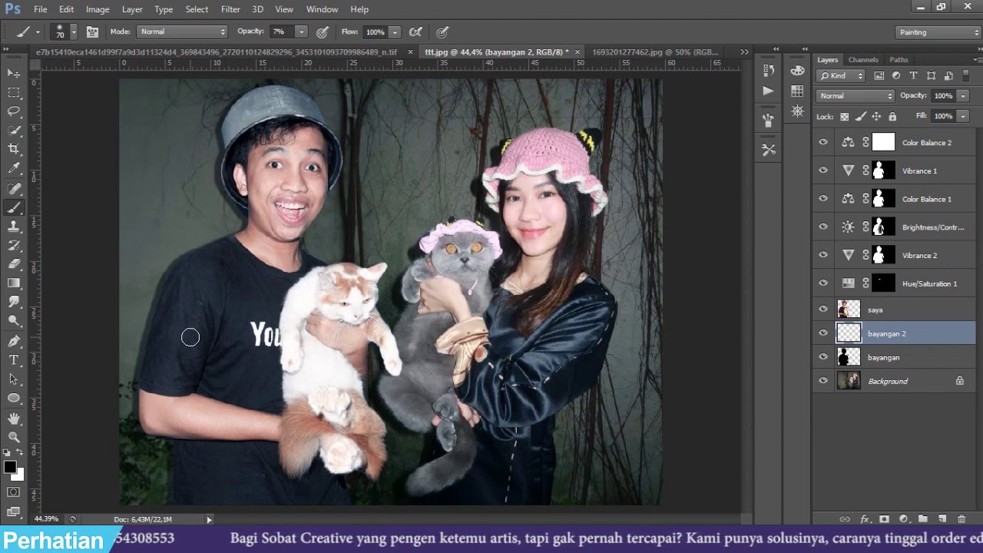
key("bracketright")
key("bracketright")
key("bracketright")
key("bracketright")
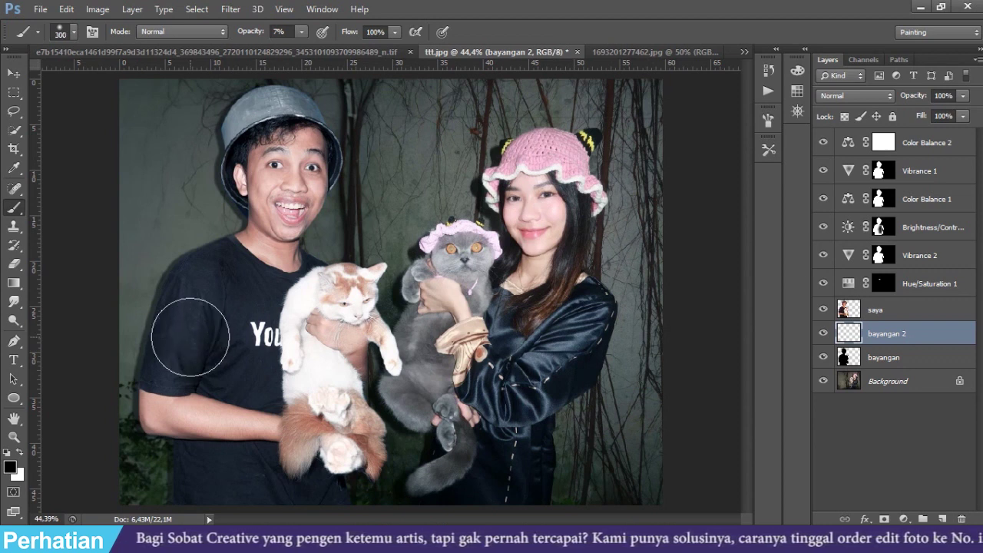
right_click(189, 336)
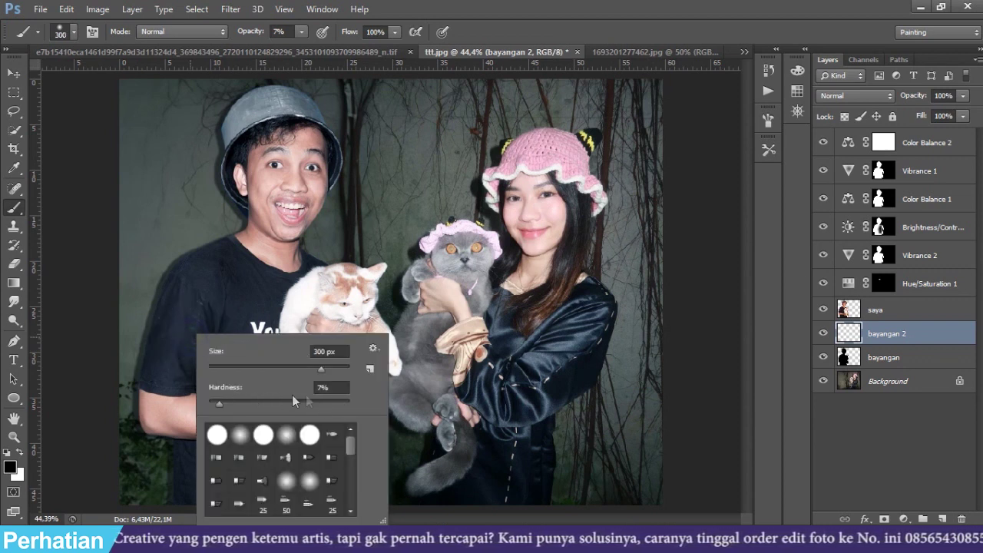
left_click(597, 5)
left_click(302, 32)
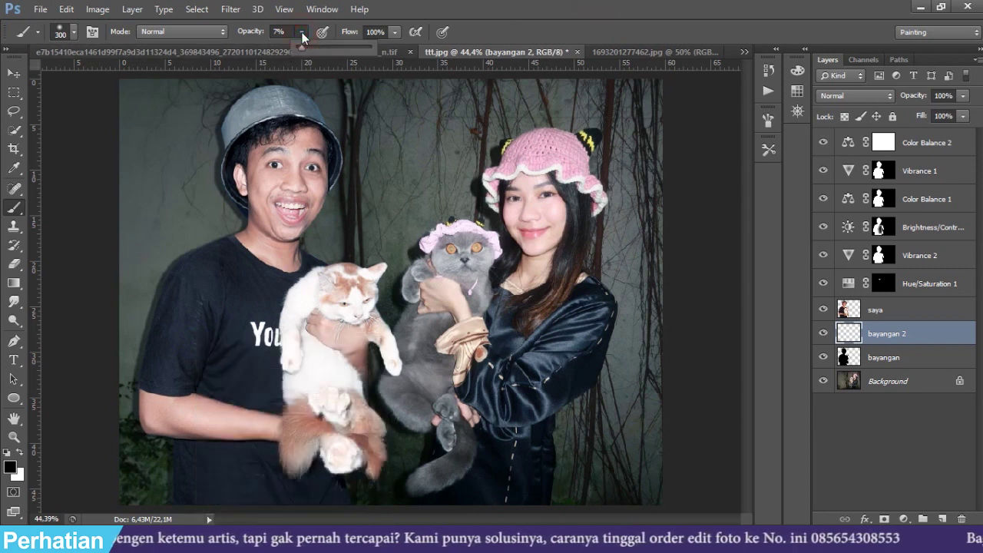
left_click(302, 32)
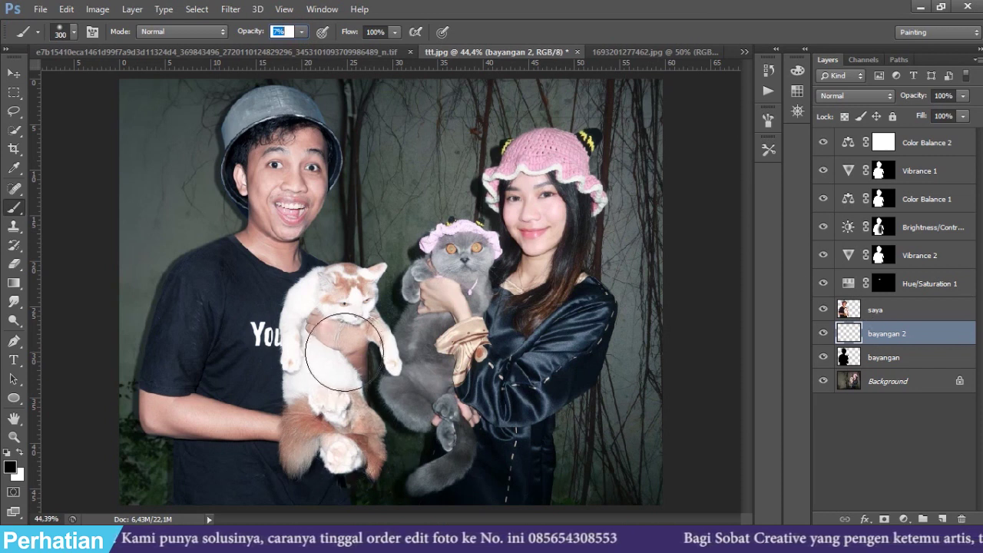
Step: Paint faint black shading behind the man's cat on the bayangan 2 layer and compare it with the layer hidden
mouse_move(349, 342)
left_mouse_down()
mouse_move(353, 465)
mouse_move(348, 430)
left_mouse_up()
mouse_move(347, 395)
left_mouse_down()
mouse_move(351, 492)
mouse_move(362, 459)
left_mouse_up()
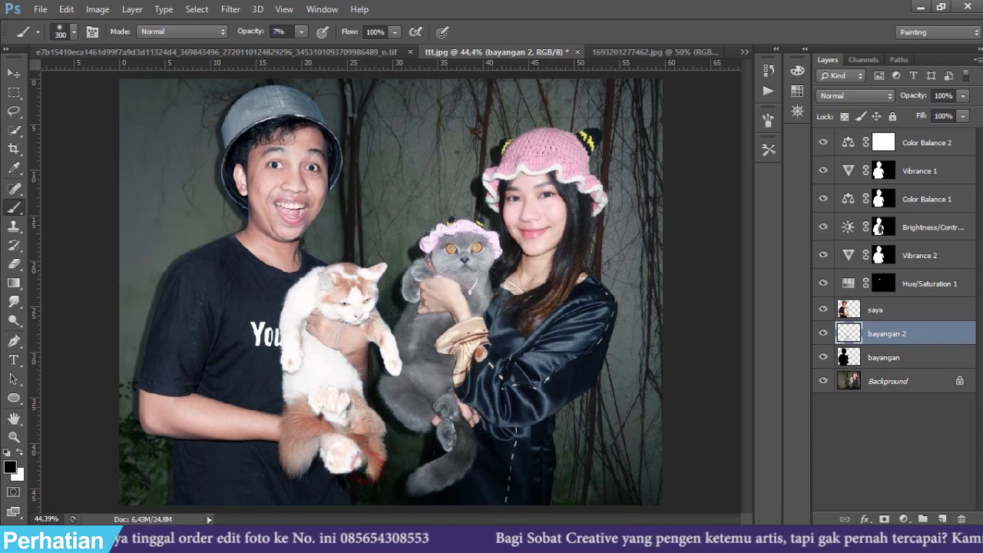
left_click(823, 333)
left_click(823, 333)
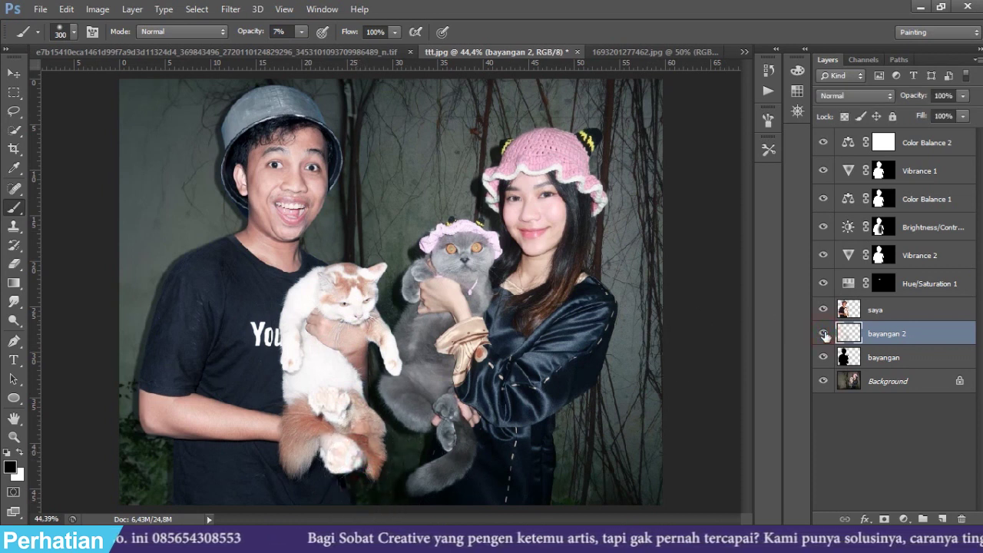
Step: Paint faint black shading behind the man's arm, shoulders and head on bayangan 2, and check the effect by toggling the layer
mouse_move(163, 442)
left_mouse_down()
mouse_move(158, 449)
mouse_move(176, 410)
mouse_move(176, 454)
mouse_move(176, 412)
mouse_move(166, 407)
mouse_move(181, 422)
left_mouse_up()
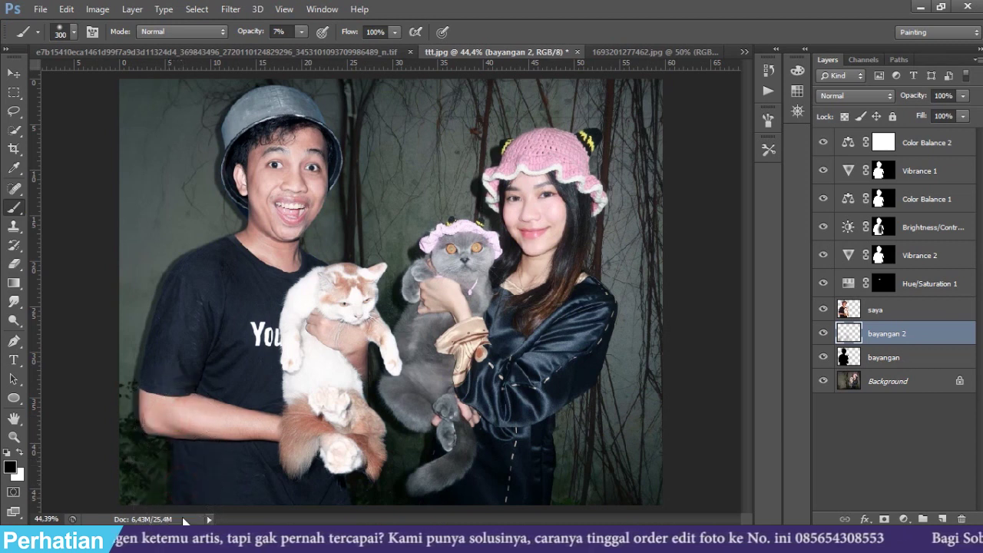
left_click(261, 201)
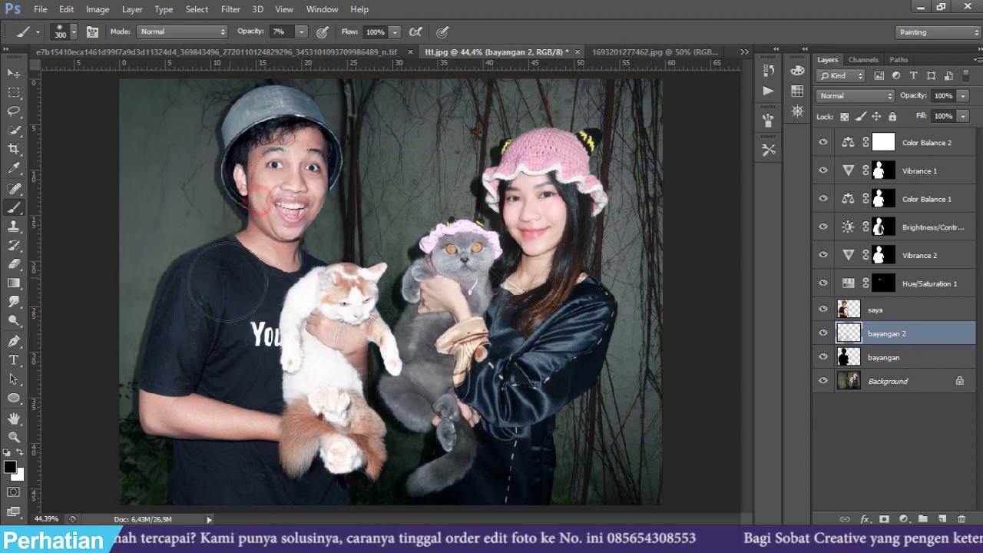
mouse_move(221, 263)
left_mouse_down()
mouse_move(157, 375)
mouse_move(197, 295)
mouse_move(175, 298)
mouse_move(189, 271)
left_mouse_up()
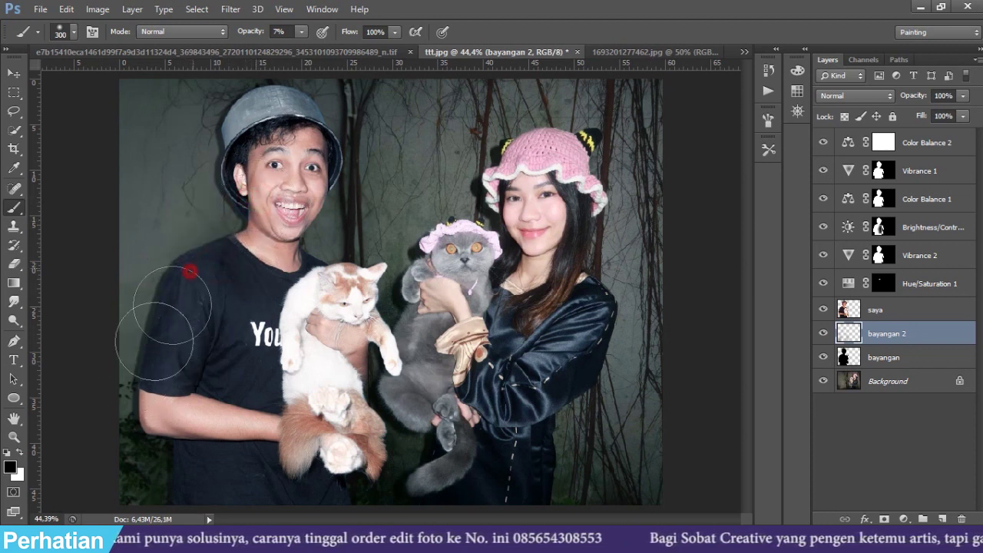
left_click(316, 197)
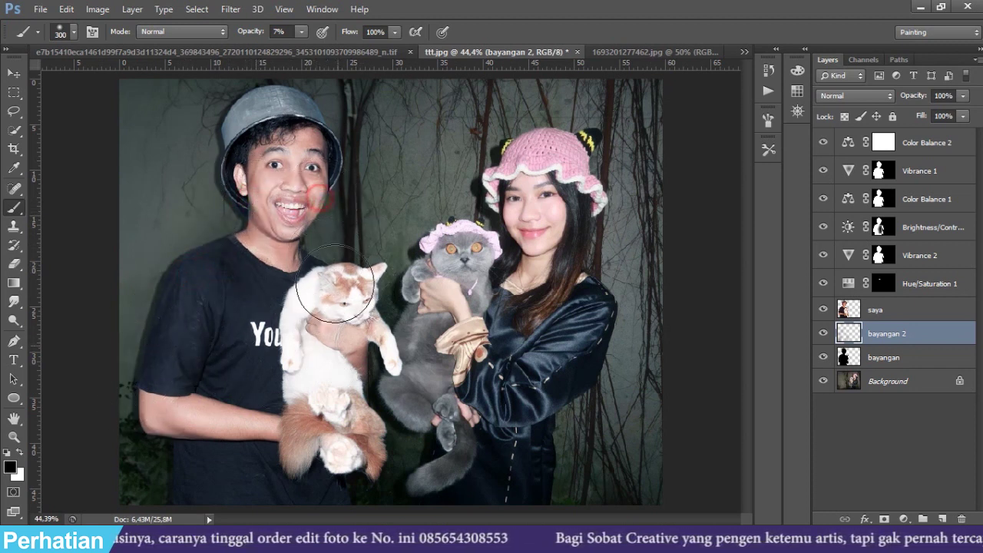
left_click(345, 309)
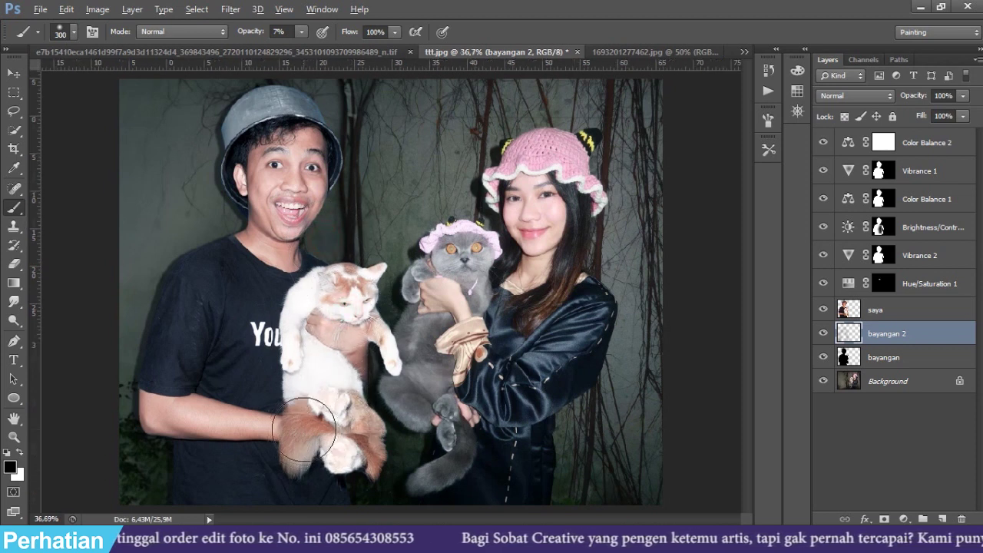
key("ctrl+minus")
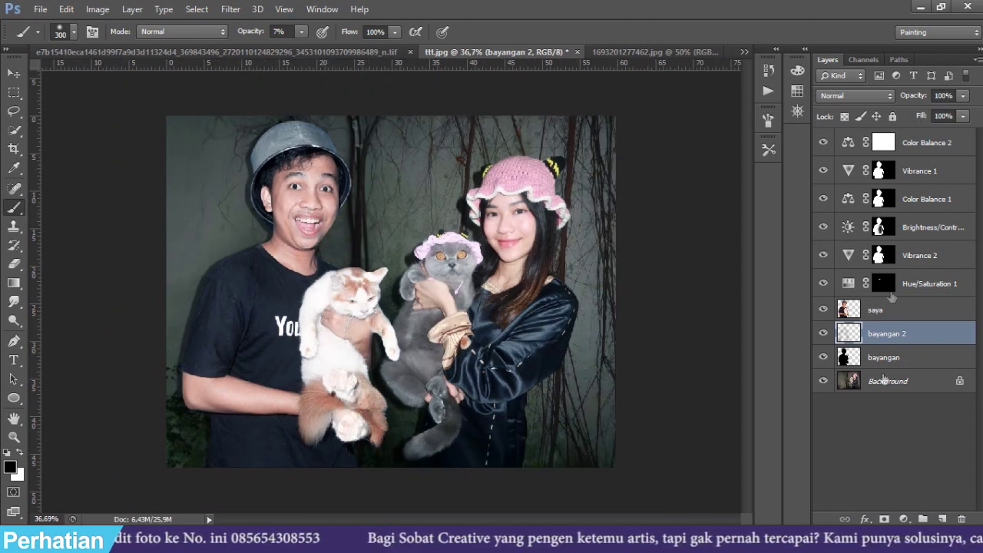
left_click(822, 333)
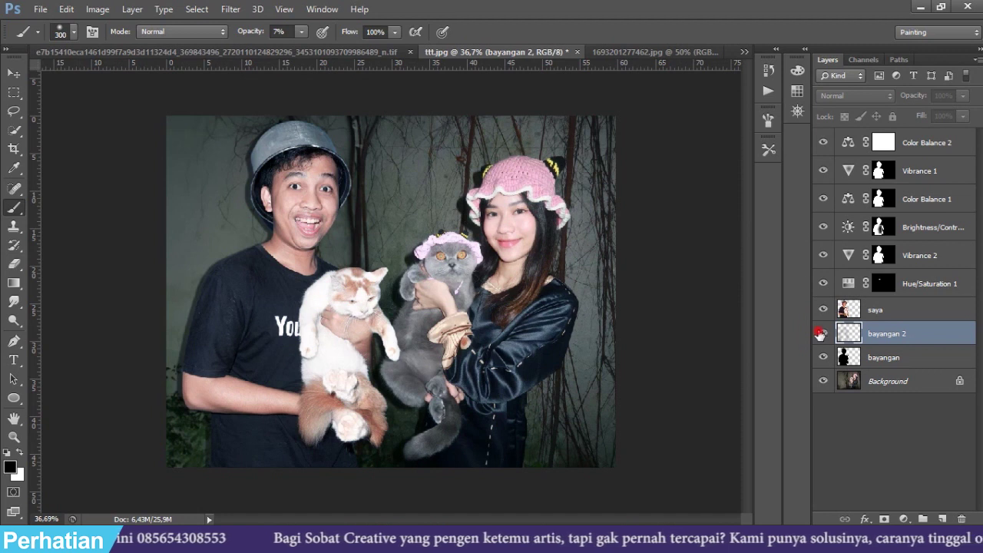
left_click(820, 333)
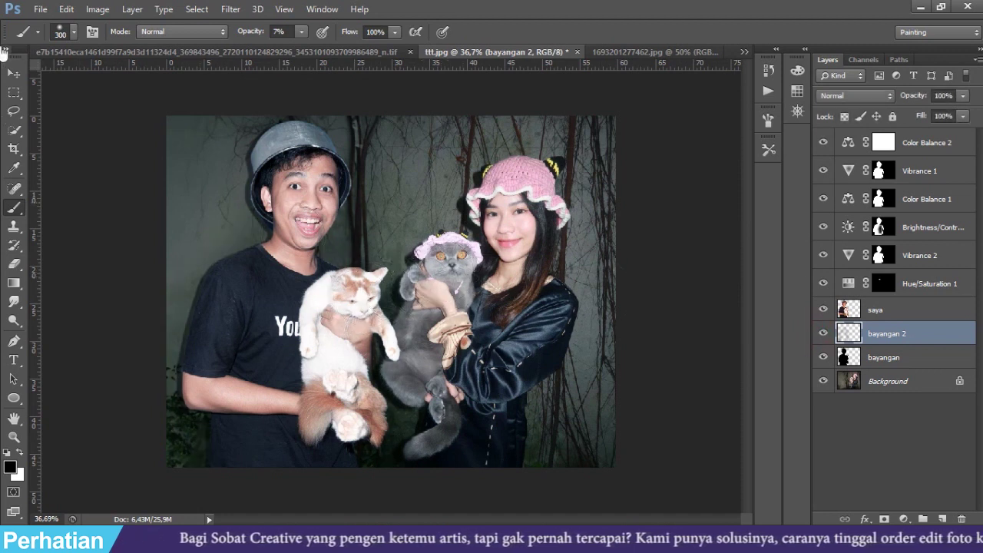
Step: Reduce the fill of the bayangan 2 layer to 83%
left_click(14, 72)
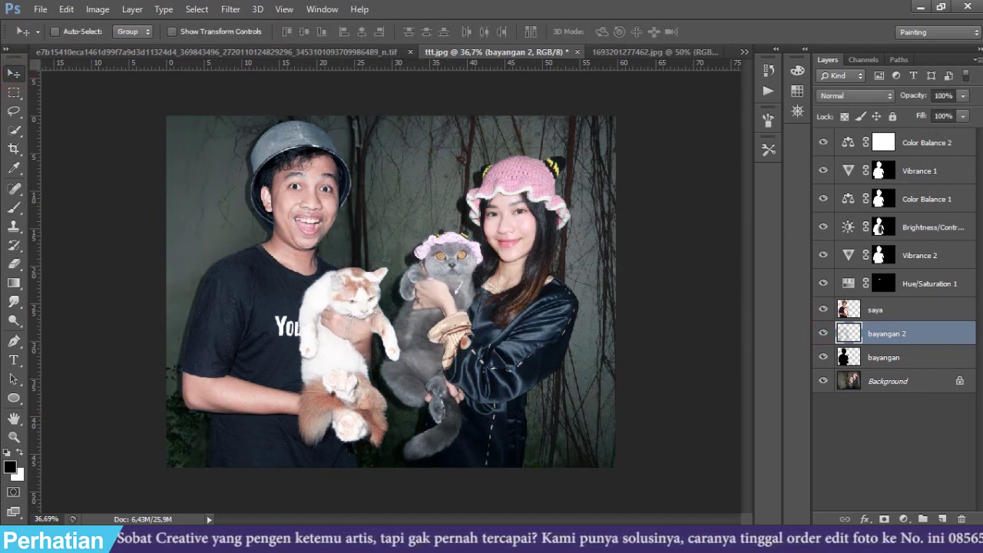
left_click(963, 115)
left_click_drag(958, 138, 953, 136)
left_click(921, 158)
scroll(607, 219, "down", 1)
scroll(542, 230, "up", 2)
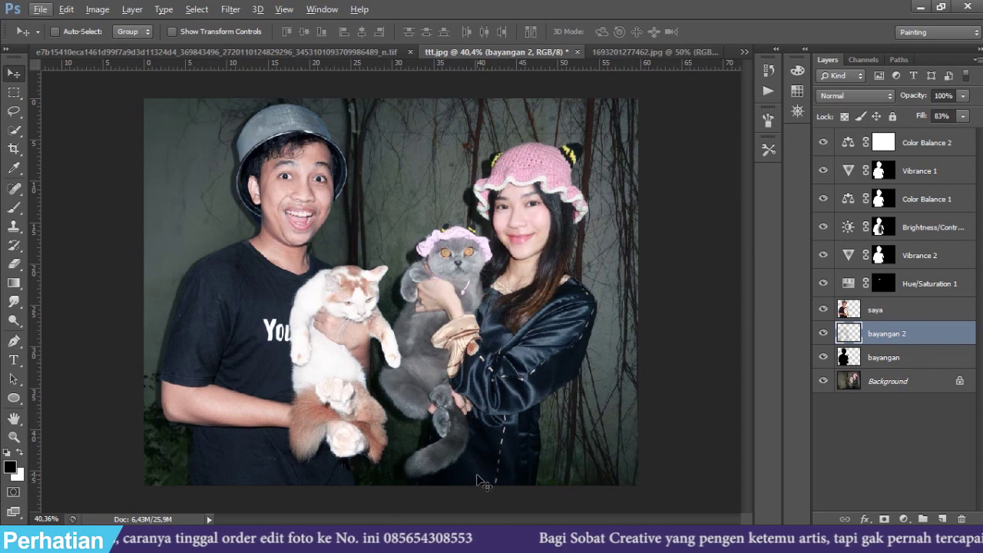
Step: Load the outline of the saya layer as a selection and add a Curves adjustment layer masked to it
left_click(893, 311)
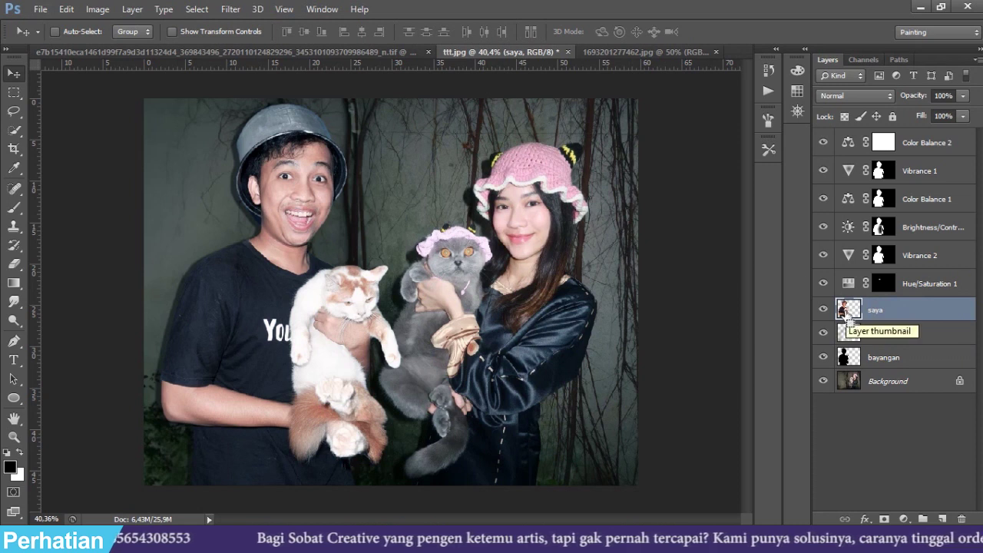
left_click(847, 310, "ctrl")
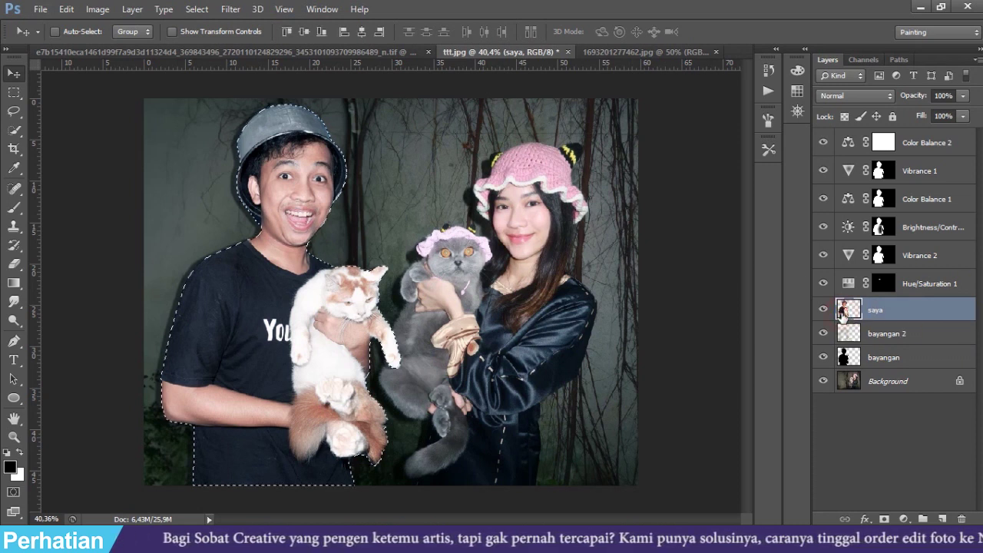
left_click(902, 519)
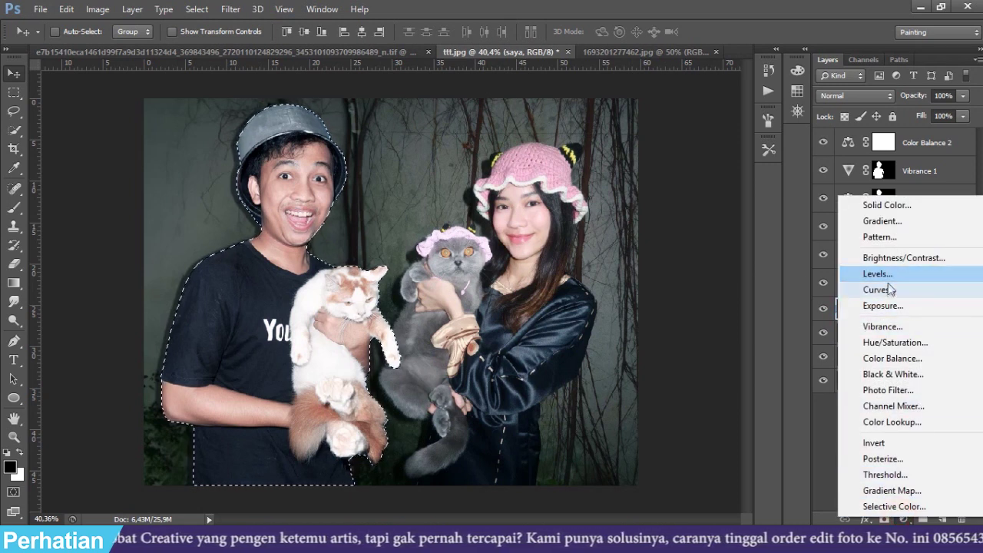
left_click(886, 292)
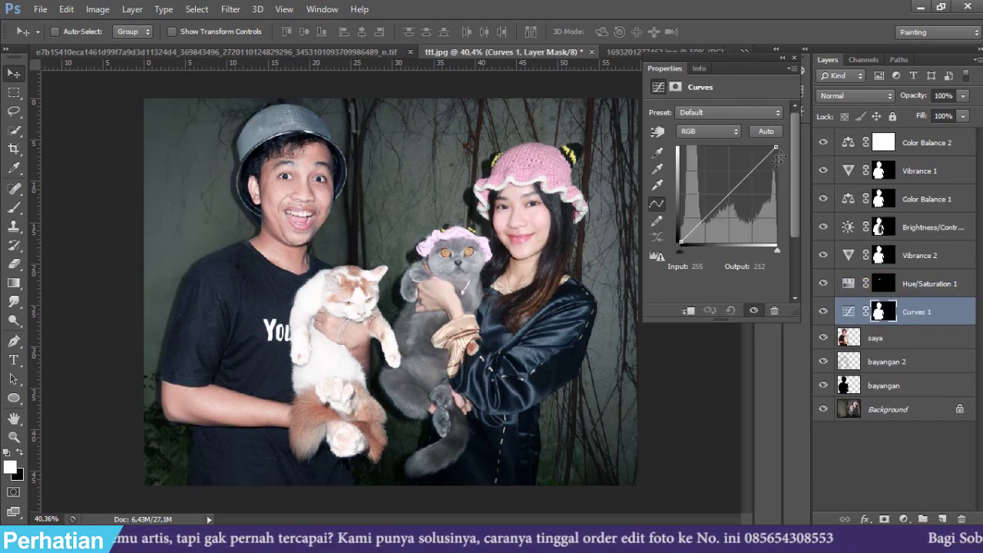
Step: Dim the man's highlights by lowering the RGB curve's white point to output 236
left_click_drag(775, 150, 775, 157)
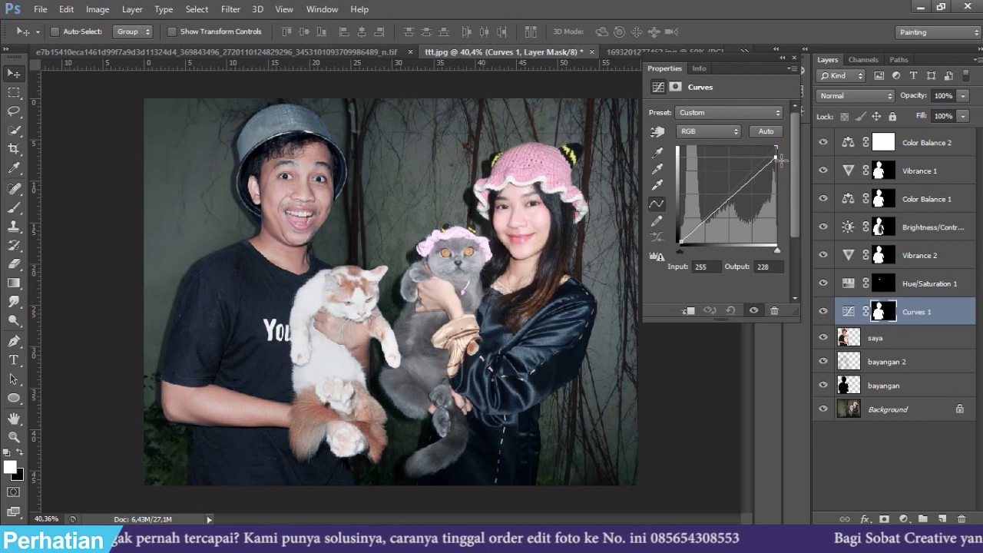
left_click_drag(681, 244, 682, 243)
left_click(776, 159)
left_click_drag(776, 159, 776, 154)
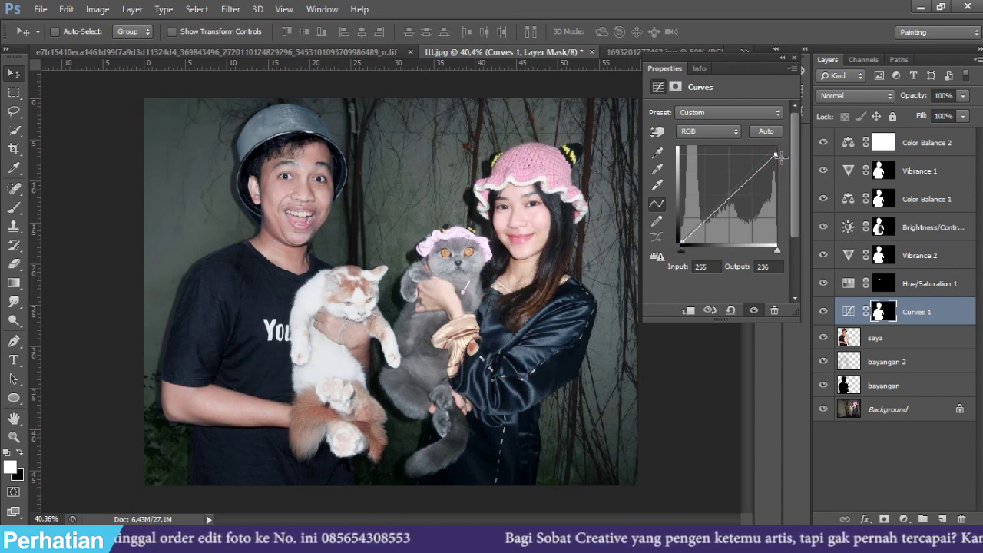
left_click(795, 60)
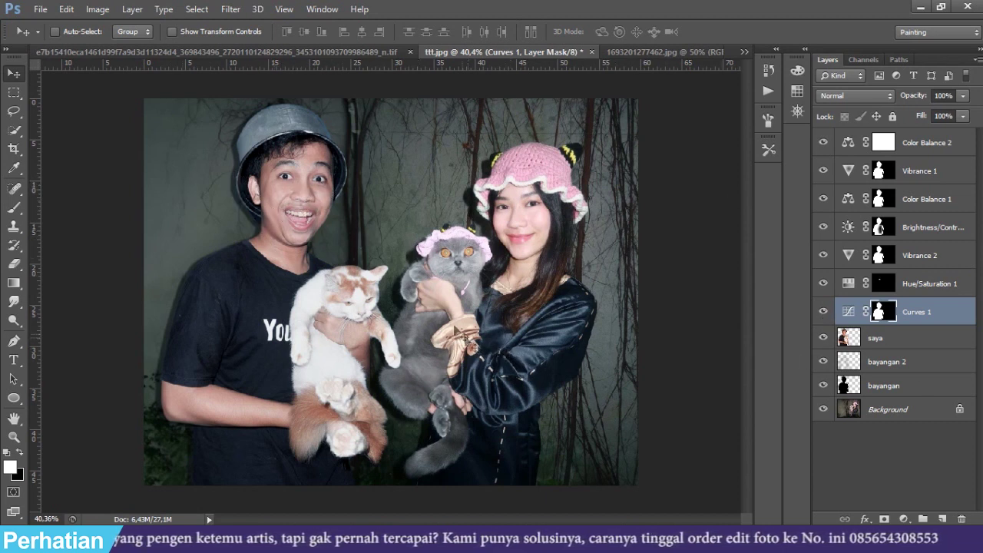
Step: Erase the Curves 1 mask over the man's face, upper body and cat using a 250 px eraser at 100% opacity
key("e")
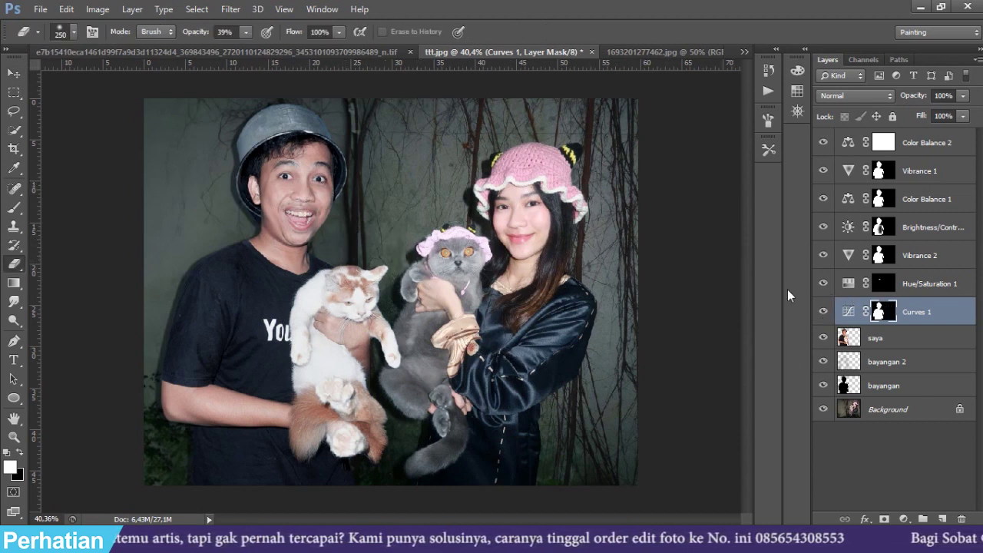
mouse_move(287, 144)
left_mouse_down()
mouse_move(275, 152)
mouse_move(311, 161)
left_mouse_up()
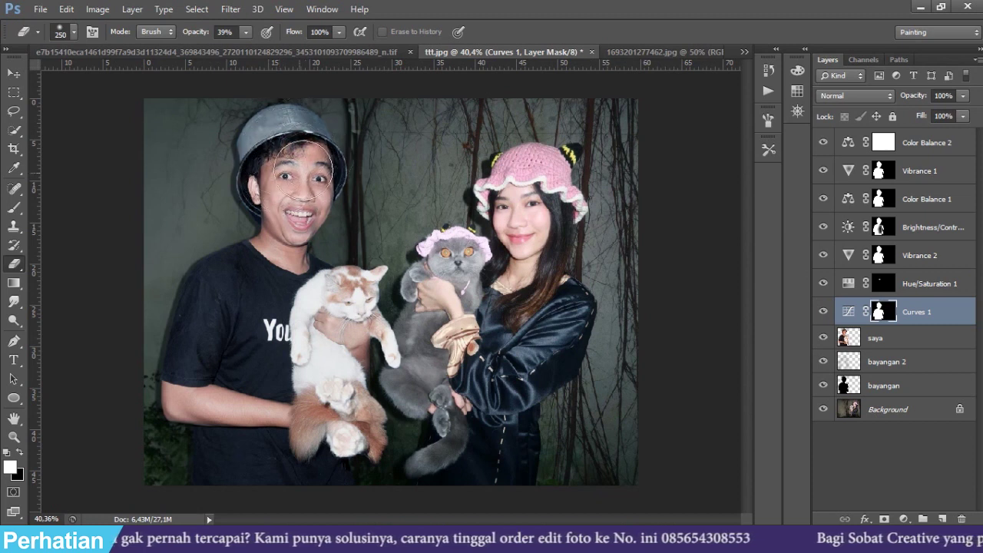
left_click(246, 32)
left_click_drag(242, 50, 293, 49)
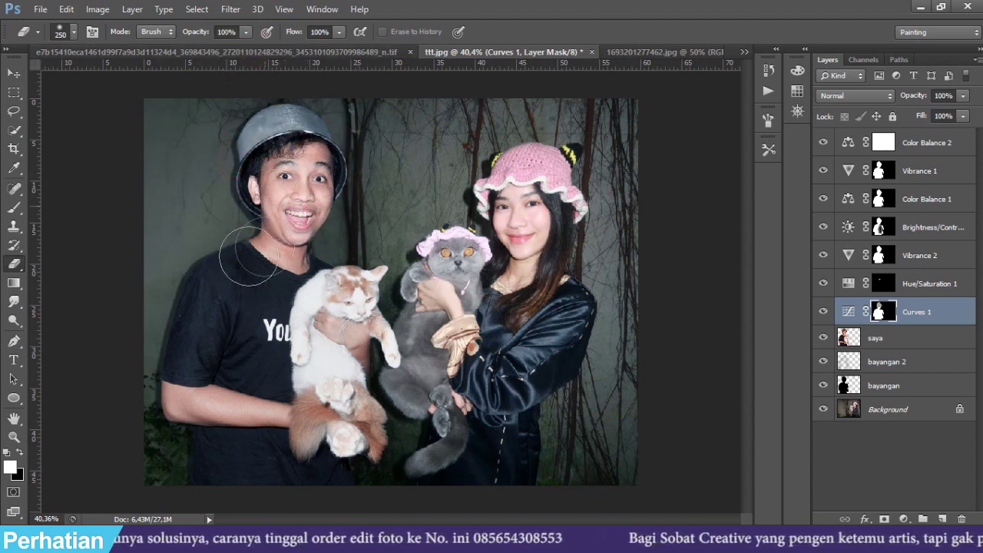
mouse_move(315, 342)
left_mouse_down()
mouse_move(349, 307)
mouse_move(382, 335)
mouse_move(315, 376)
mouse_move(193, 355)
mouse_move(264, 214)
mouse_move(273, 171)
left_mouse_up()
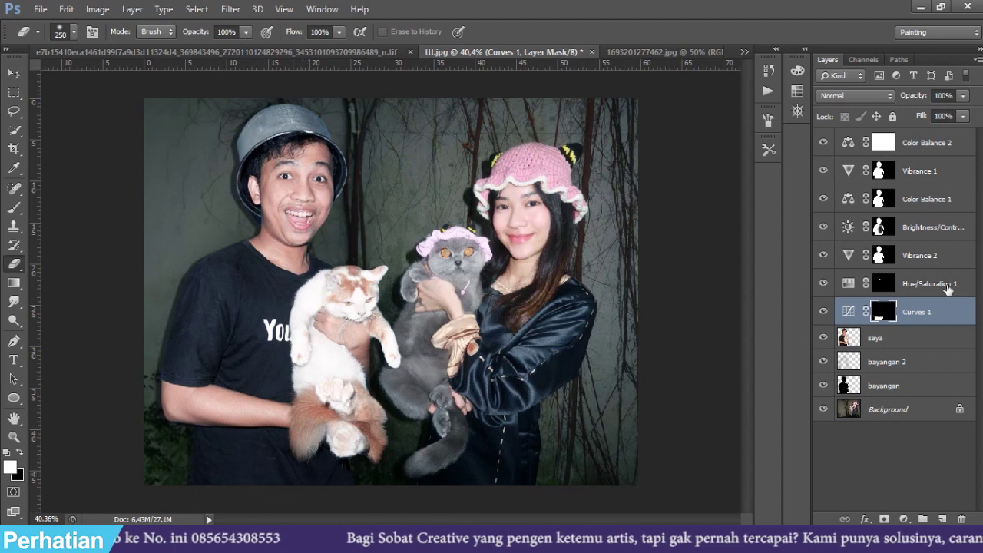
Step: Compare the photo with and without the Curves 1 adjustment and examine the whole composite of the man, woman and cats
left_click(825, 313)
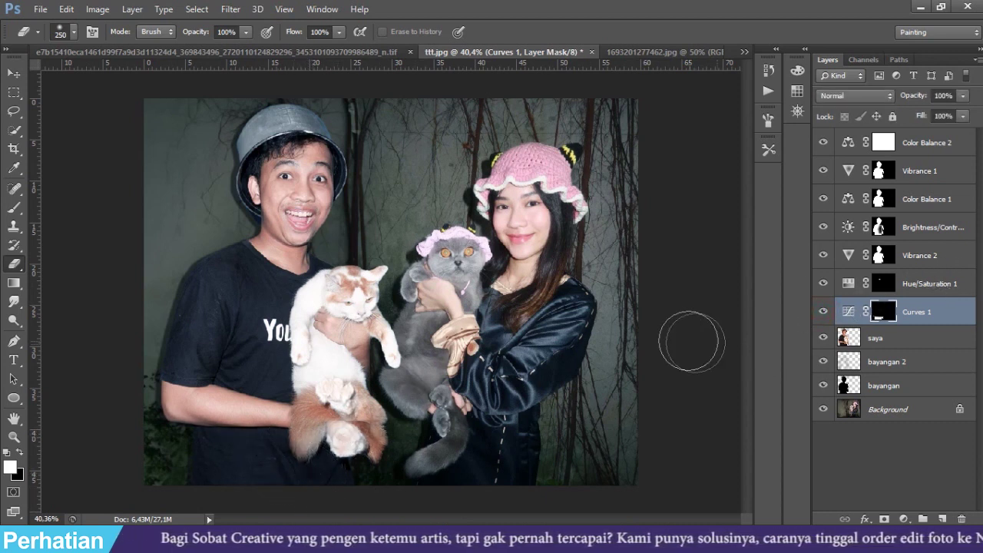
left_click(14, 77)
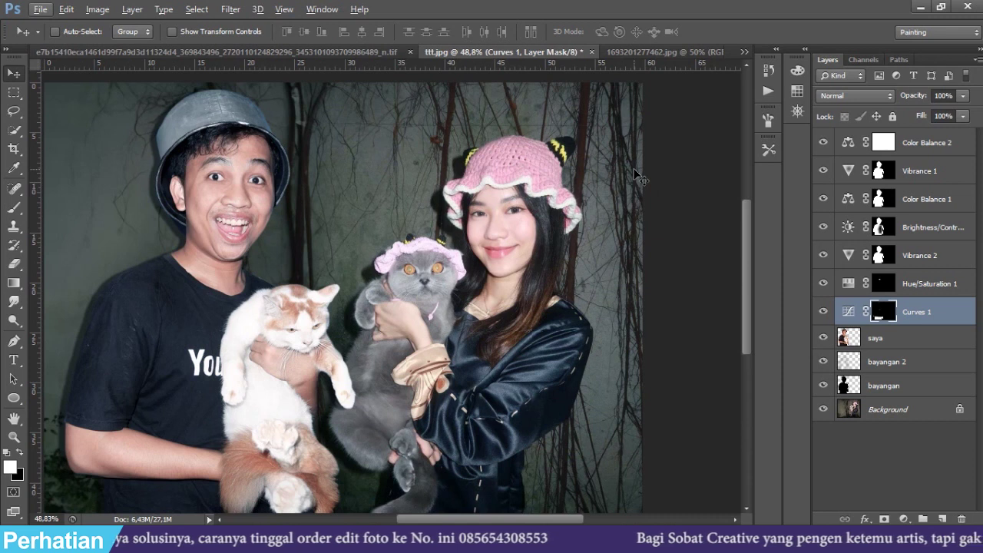
scroll(477, 202, "down", 2)
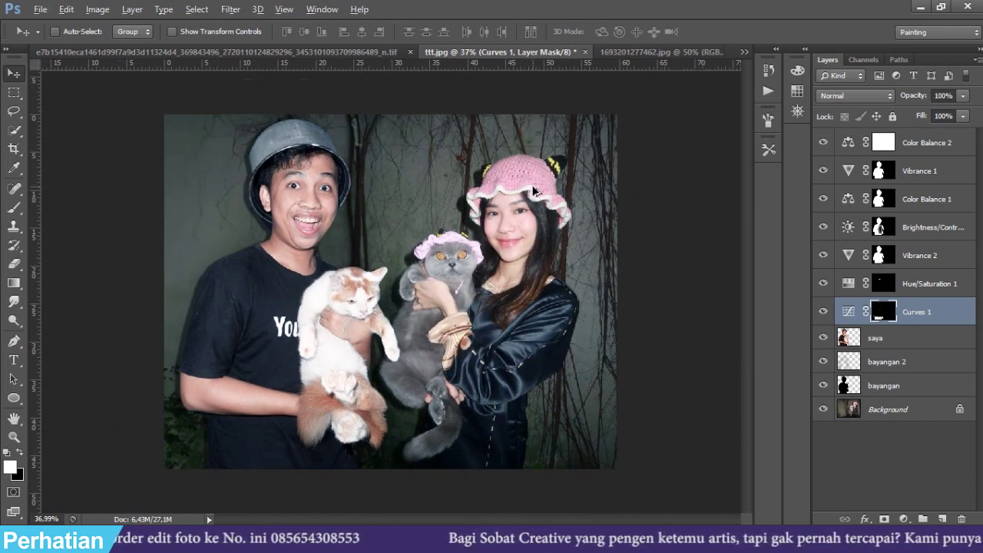
scroll(535, 190, "up", 1)
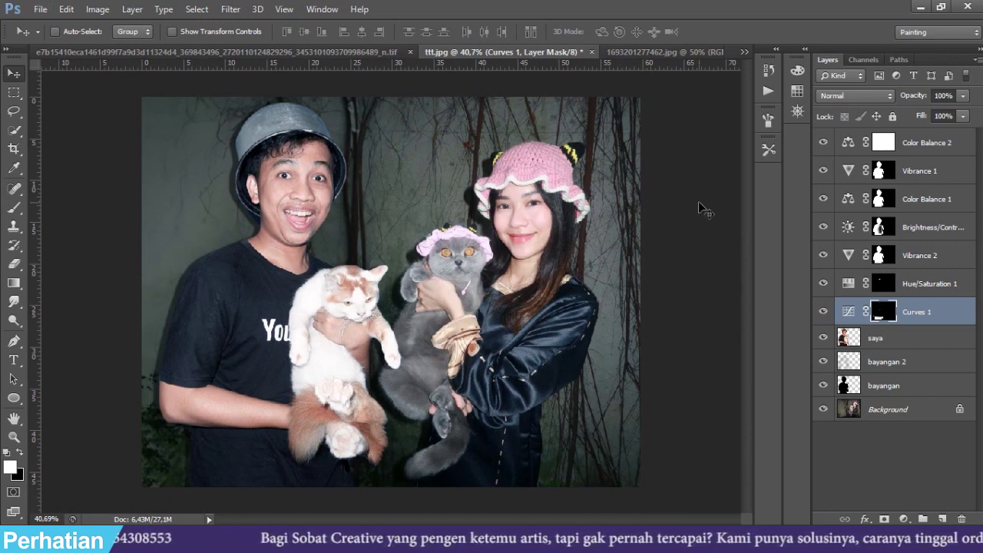
scroll(704, 208, "up", 1)
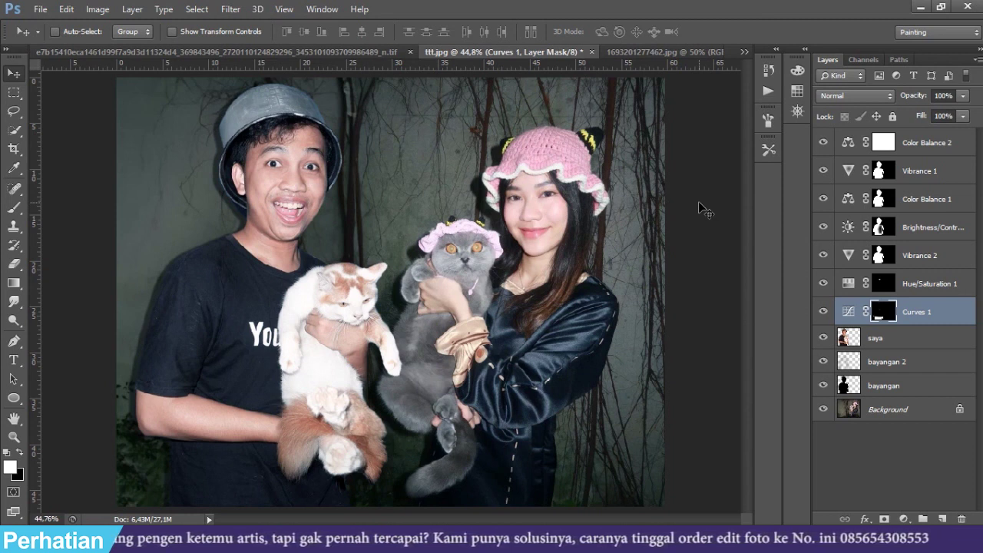
scroll(705, 209, "down", 1)
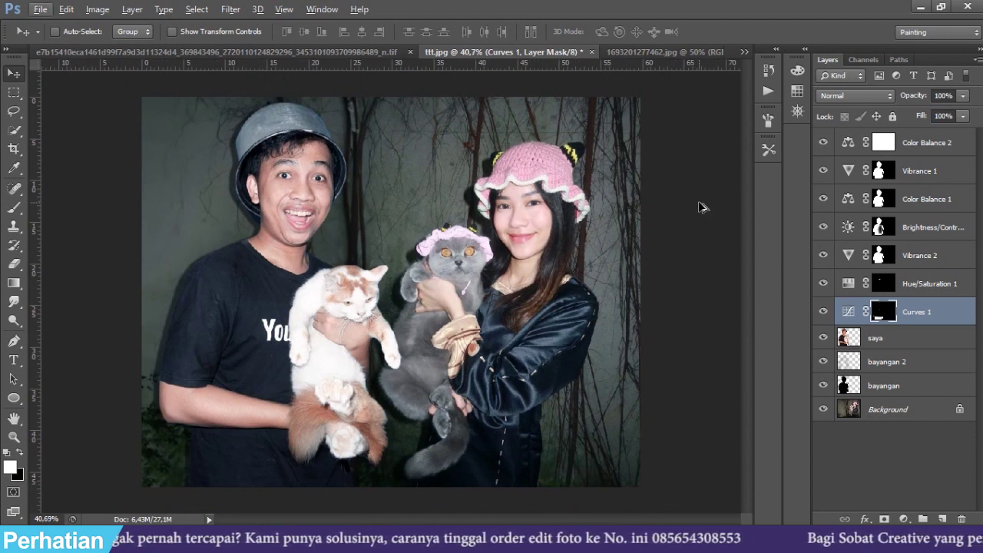
scroll(699, 208, "up", 1)
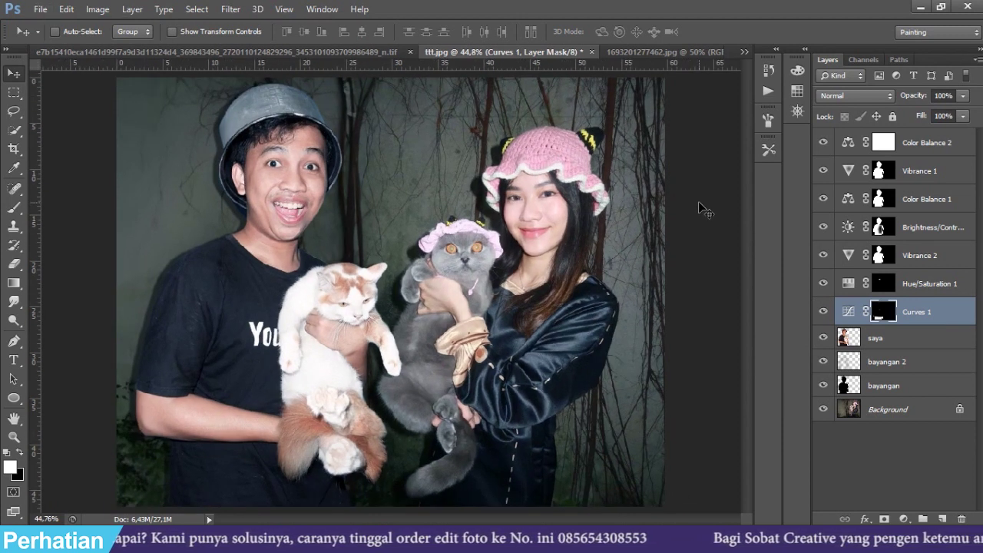